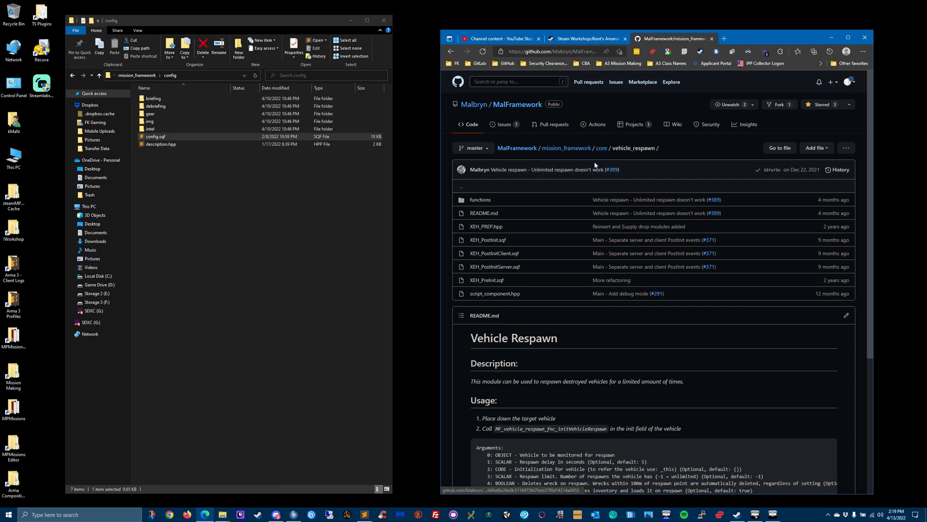
- Read the arguments and example call in the Vehicle Respawn README, including the text cut off at the end of the long lines
scroll(604, 266, down, 4)
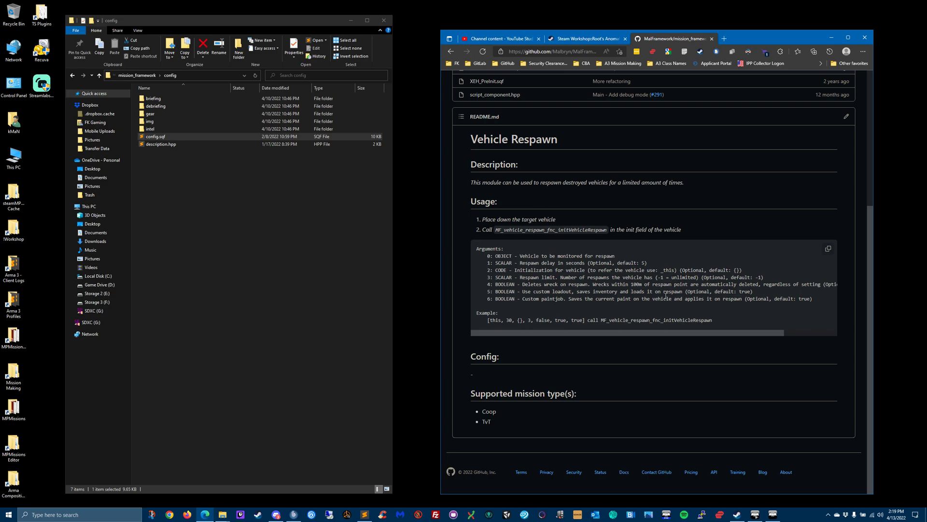
drag(748, 330, 802, 330)
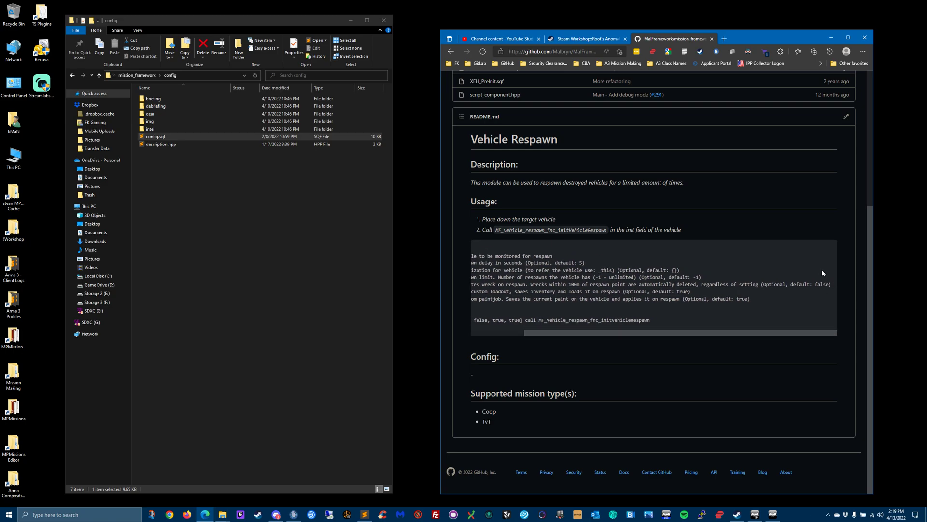
drag(710, 336, 623, 332)
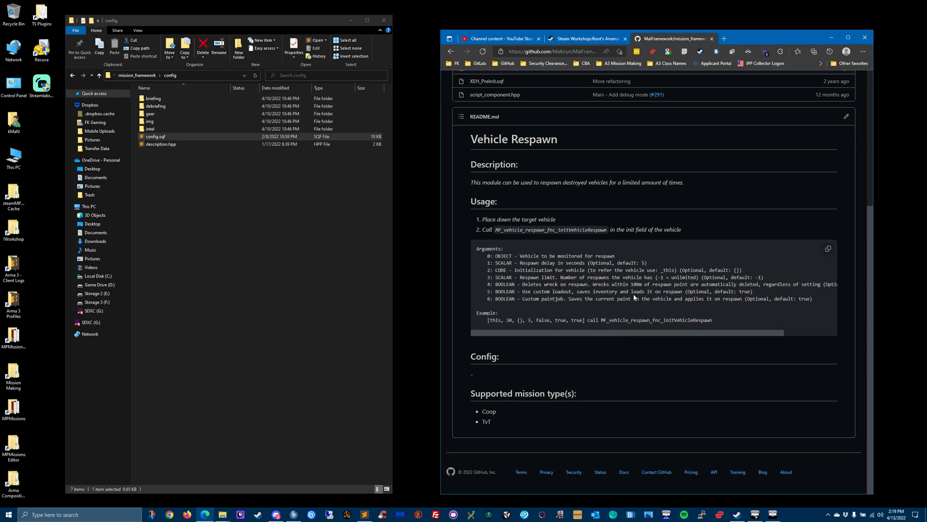
drag(706, 333, 628, 341)
drag(649, 334, 624, 334)
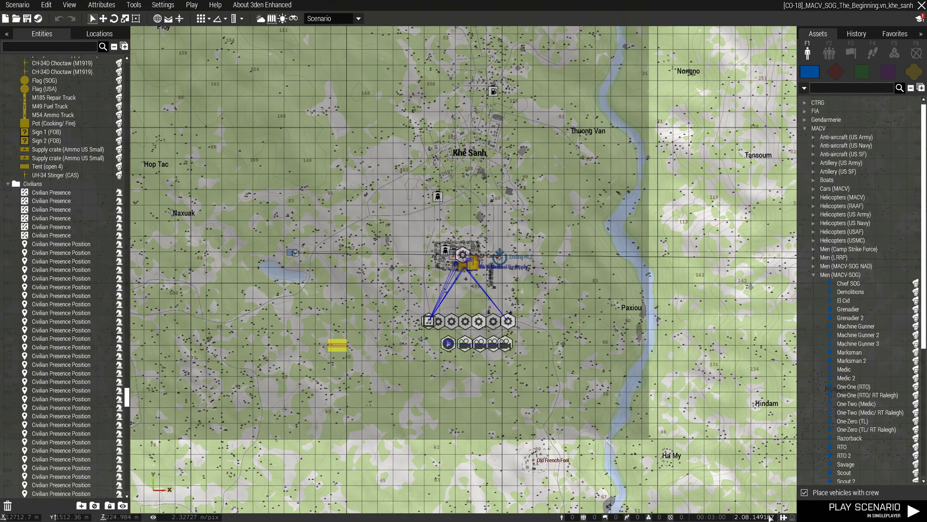
- Open the attributes of the middle CH-34D Choctaw at Khe Sanh SF Camp and close them without changes
scroll(474, 259, up, 10)
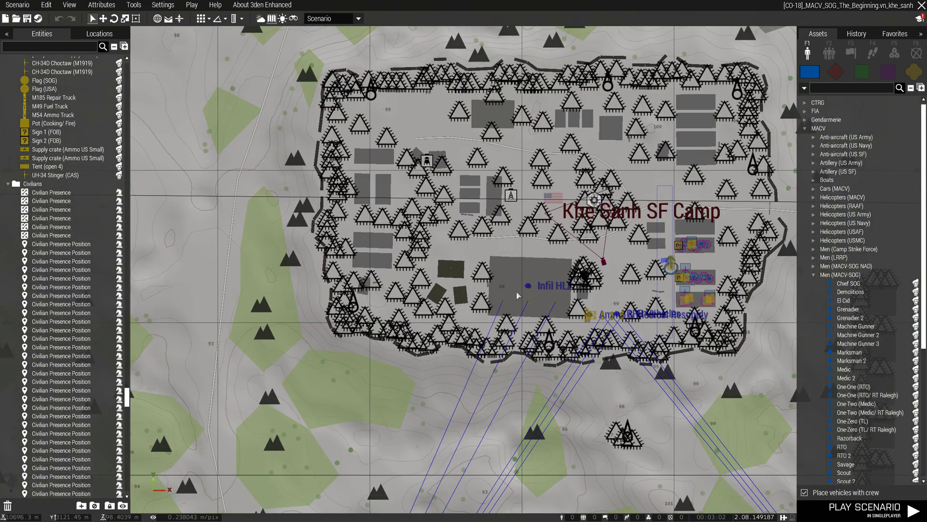
scroll(574, 332, up, 2)
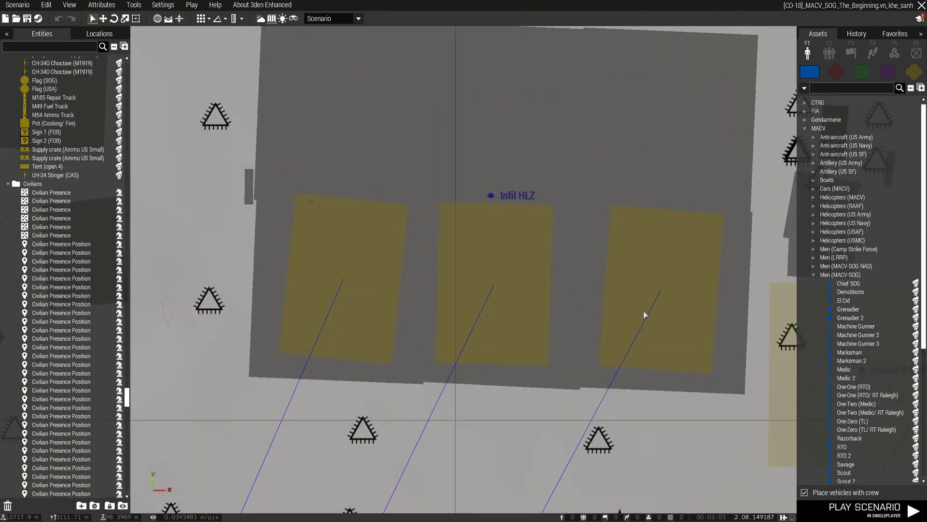
double_click(494, 285)
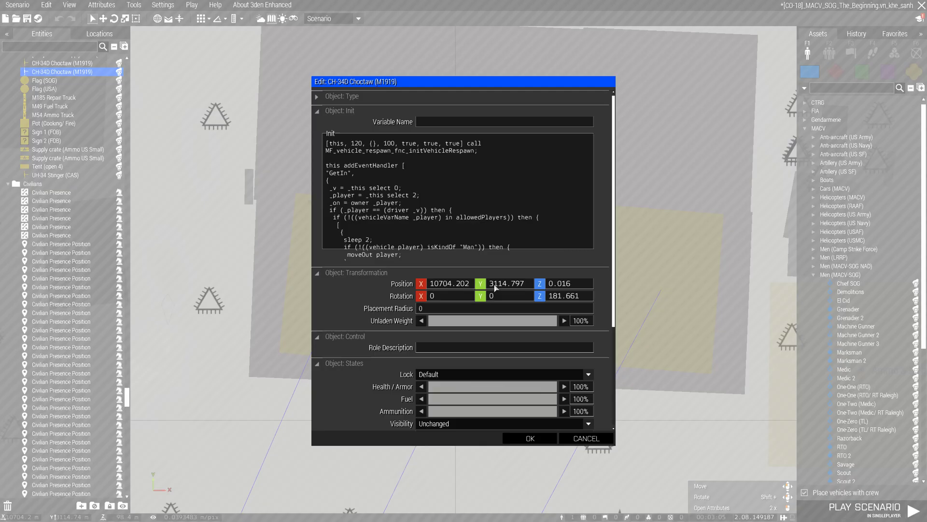
click(587, 438)
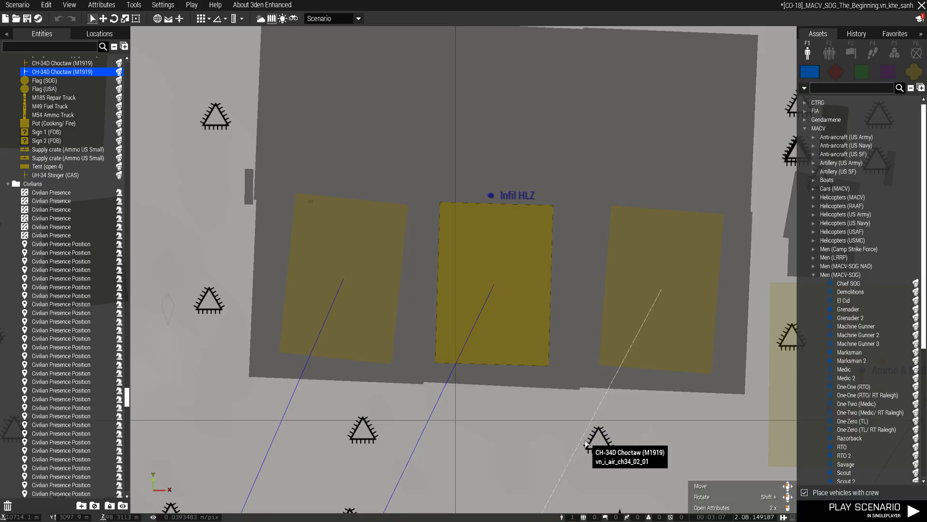
- Preview the 217th Sqn (VNAF) and 219th Sqn (SOG) camouflage on the middle CH-34D Choctaw and discard the appearance changes
right_click(495, 286)
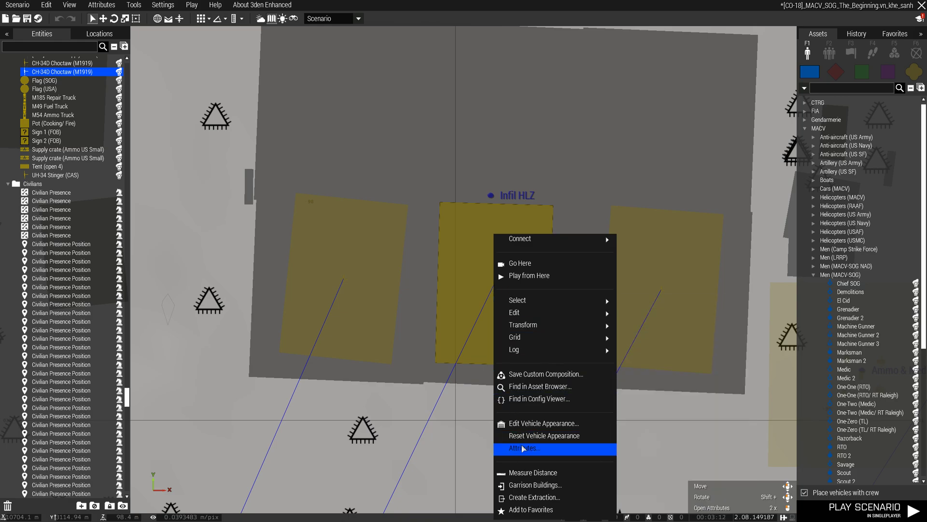
click(527, 427)
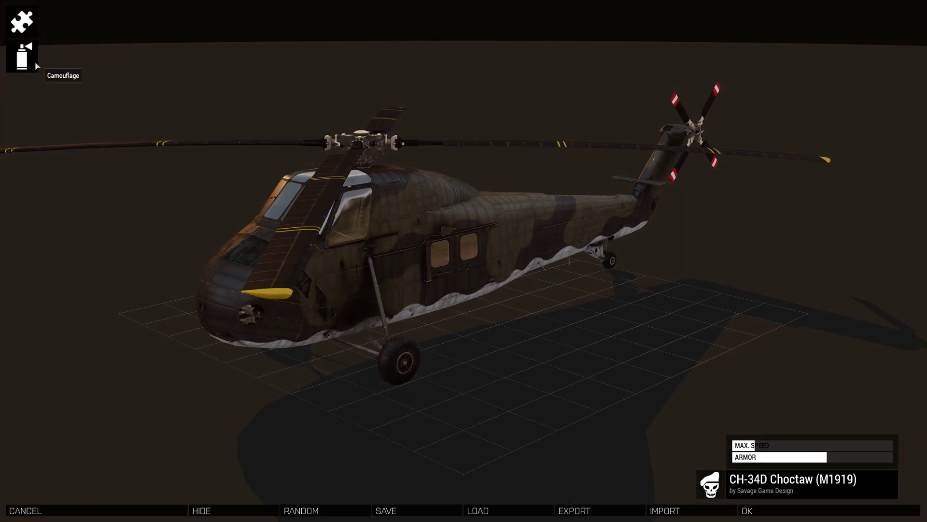
click(22, 56)
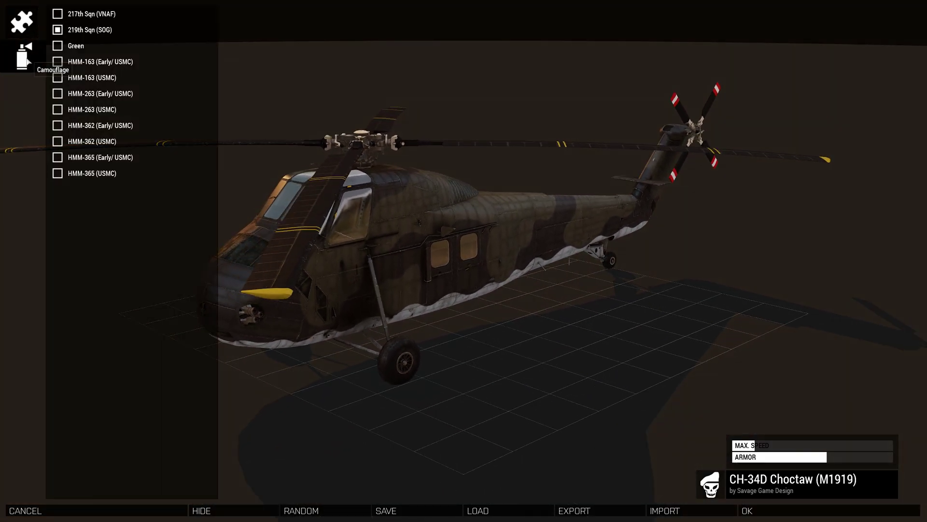
click(90, 20)
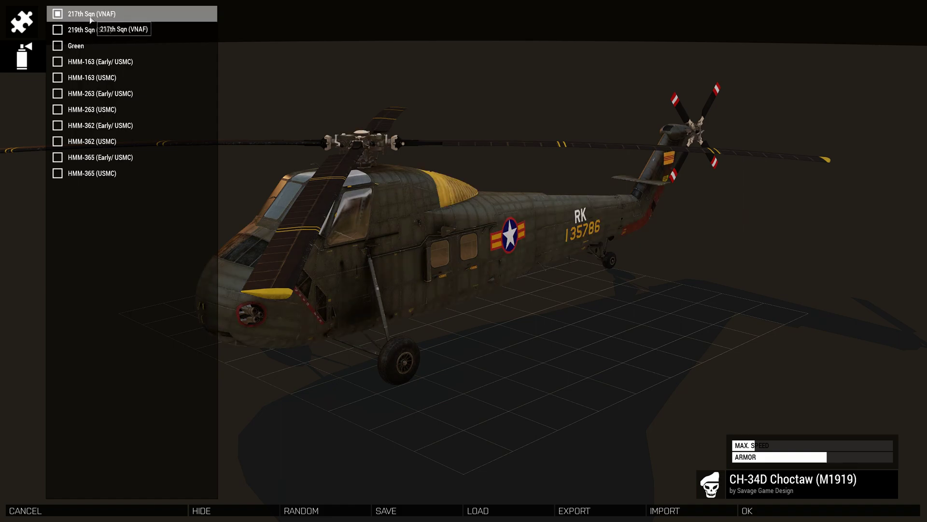
click(62, 31)
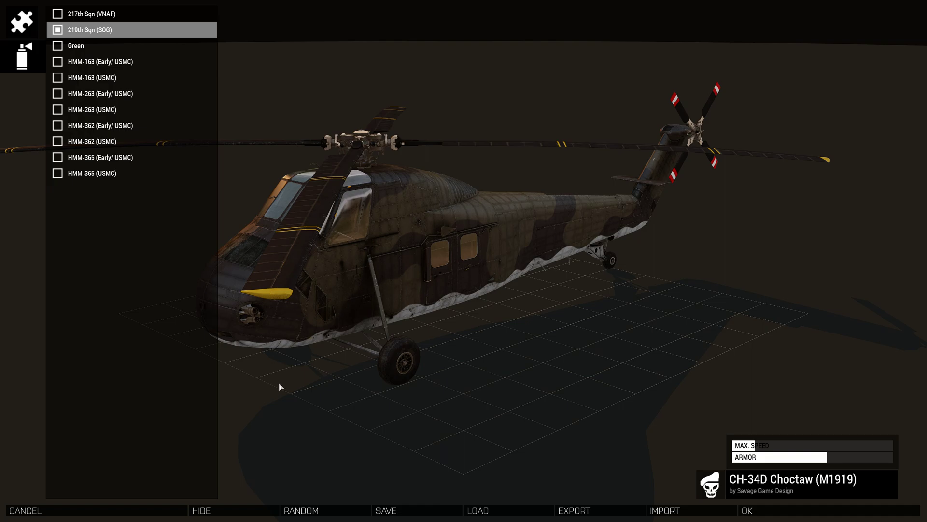
click(130, 510)
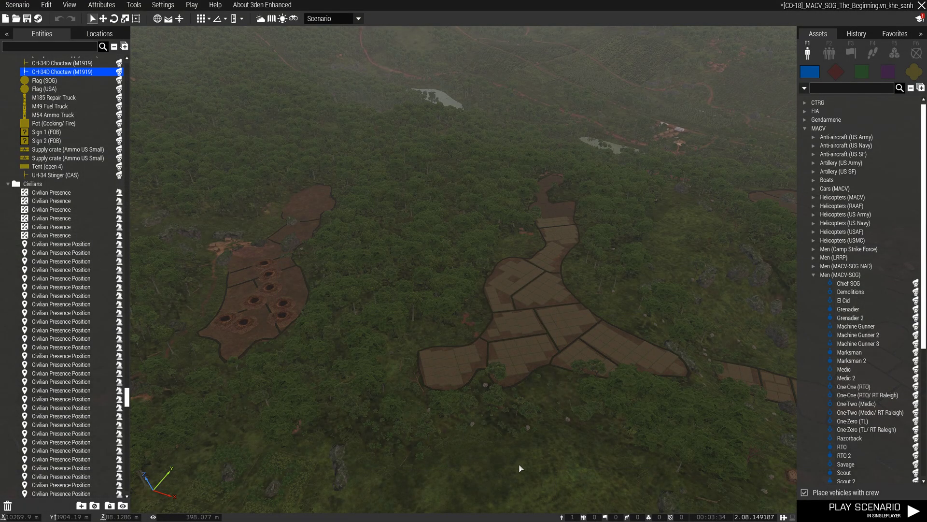
- Examine the middle CH-34D Choctaw's init code in the 3D view, covering the respawn call and the GetIn event handler
key(alt+Tab)
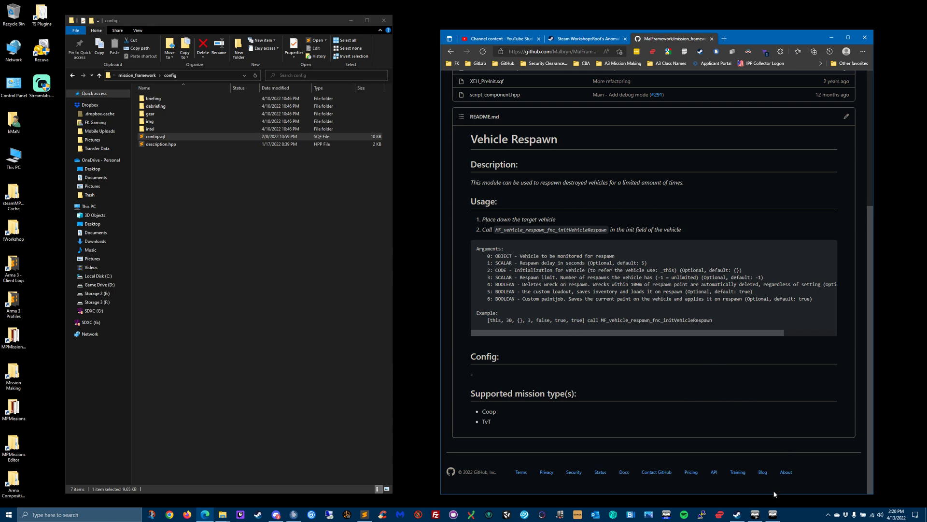
click(772, 514)
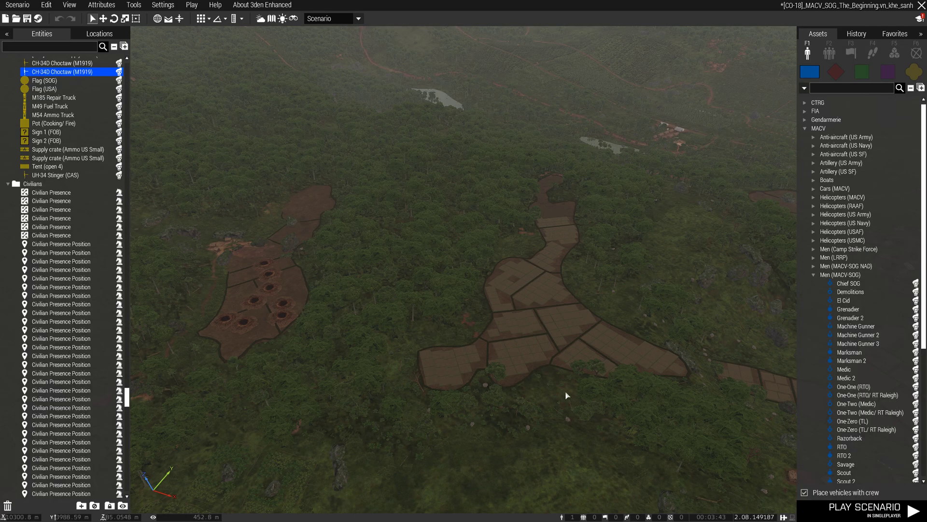
key(m)
scroll(537, 356, down, 3)
scroll(534, 356, up, 2)
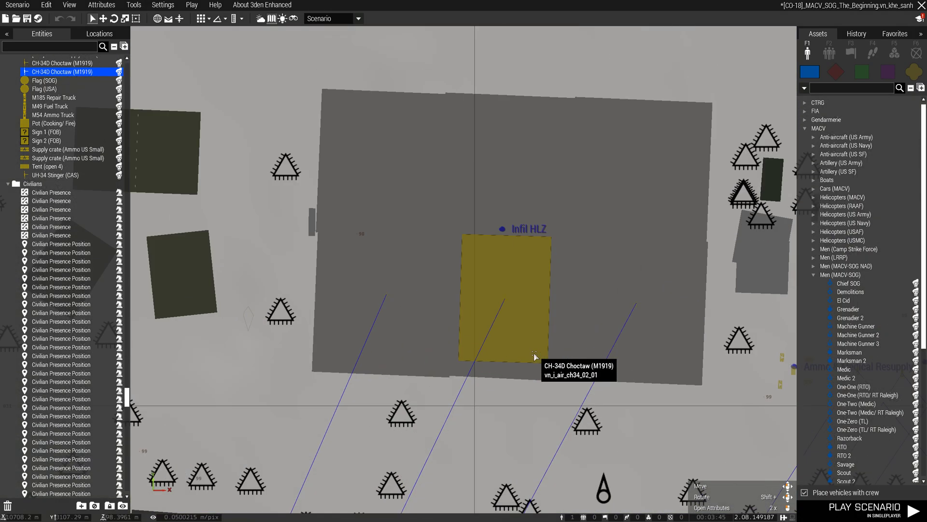
scroll(520, 393, up, 1)
key(m)
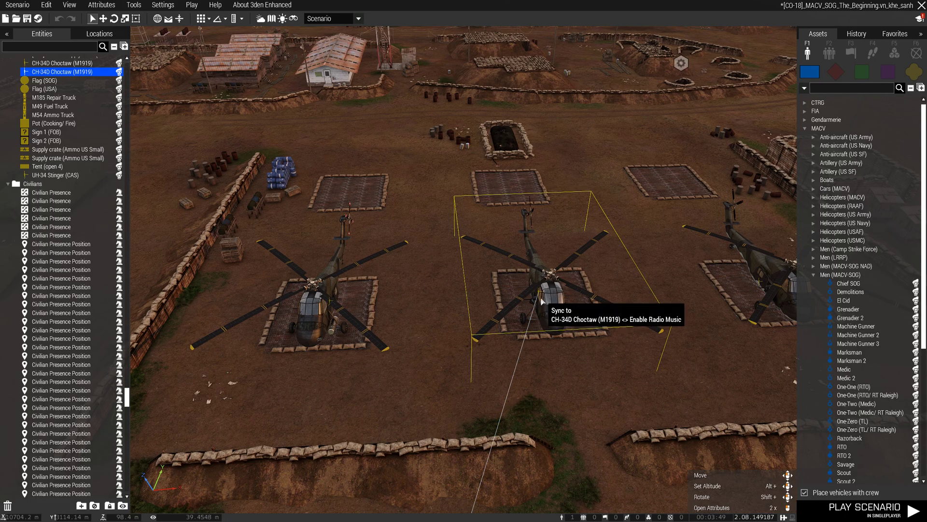
double_click(504, 305)
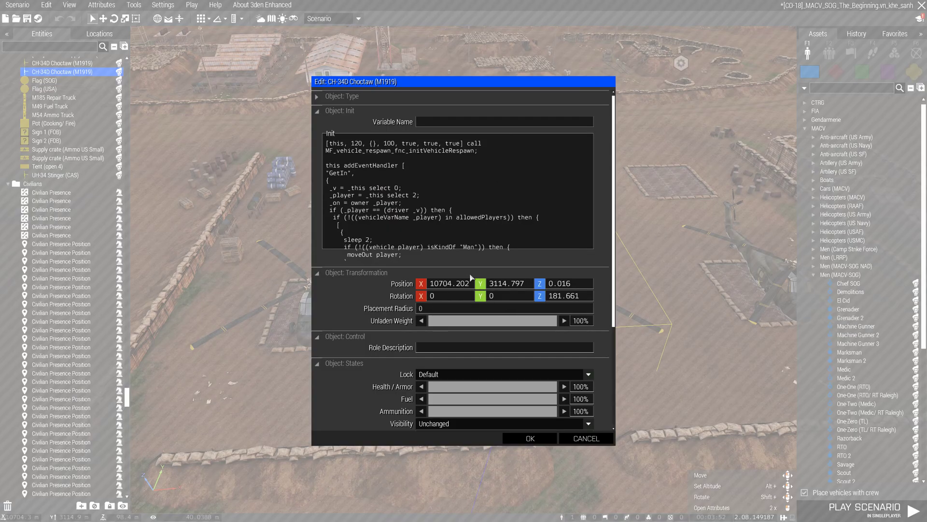
drag(332, 167, 394, 253)
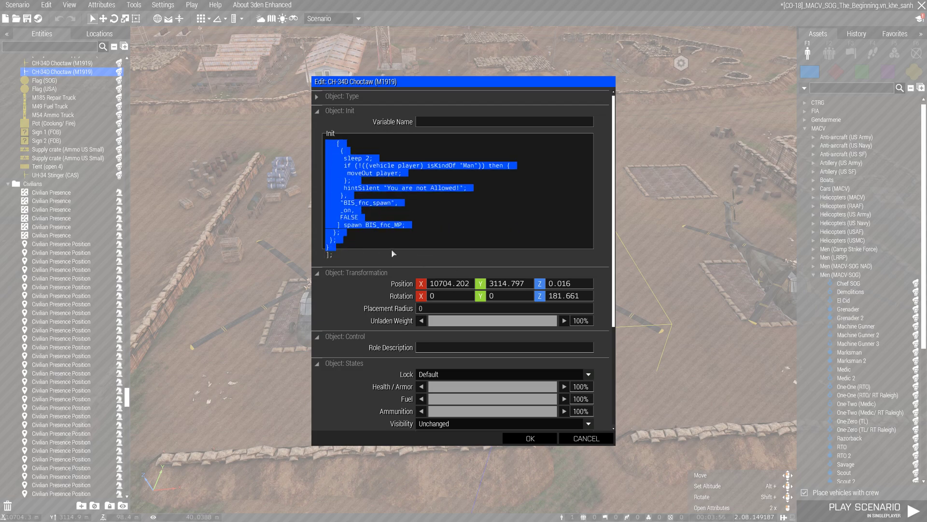
click(413, 244)
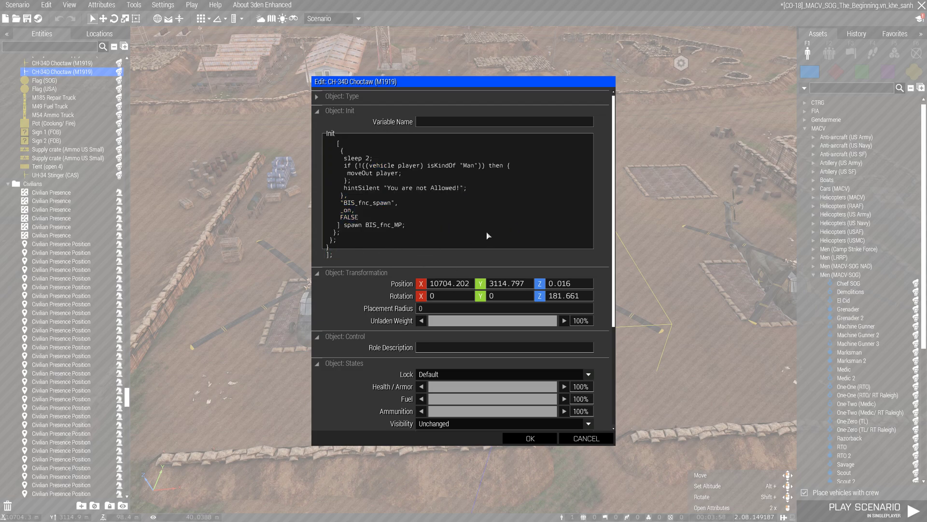
scroll(484, 232, up, 3)
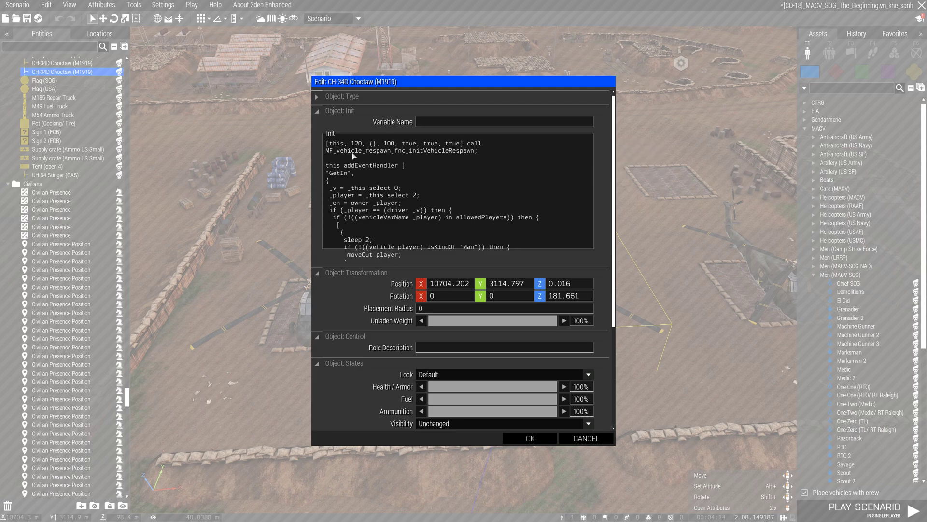
- Compare the helicopter's MF_vehicle_respawn_fnc_initVehicleRespawn arguments with the README on GitHub and close the attributes without changes
key(alt+Tab)
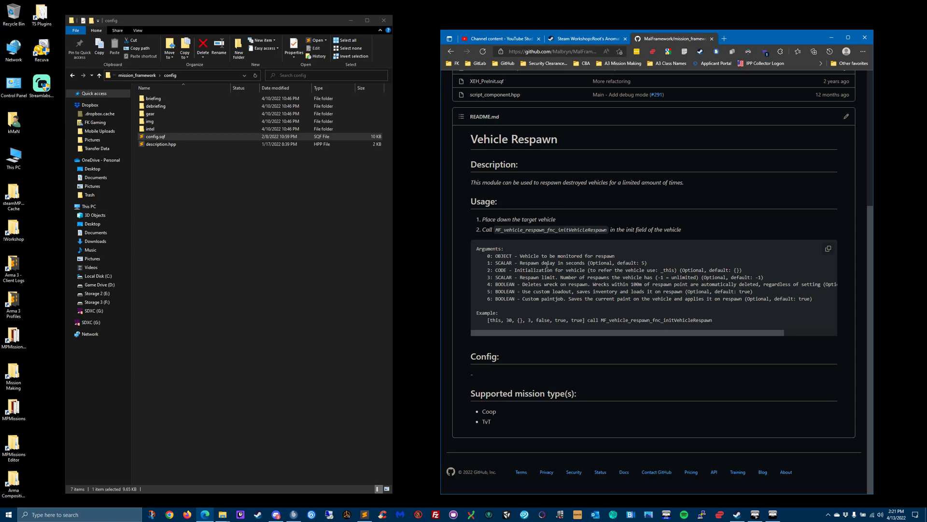
click(772, 514)
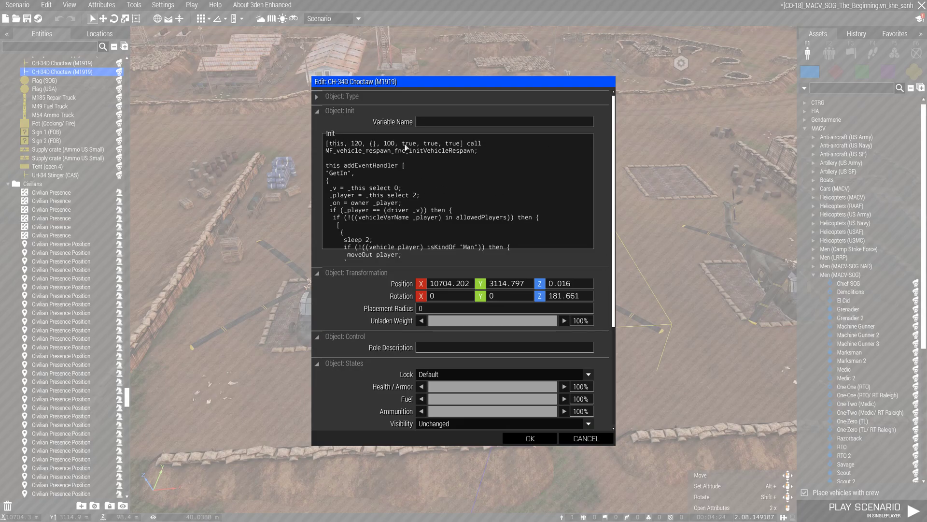
key(alt+Tab)
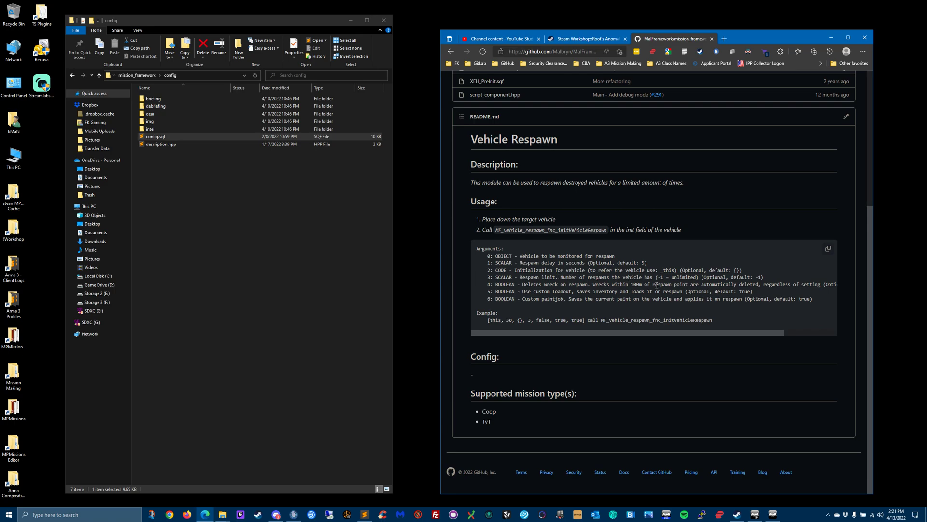
click(773, 514)
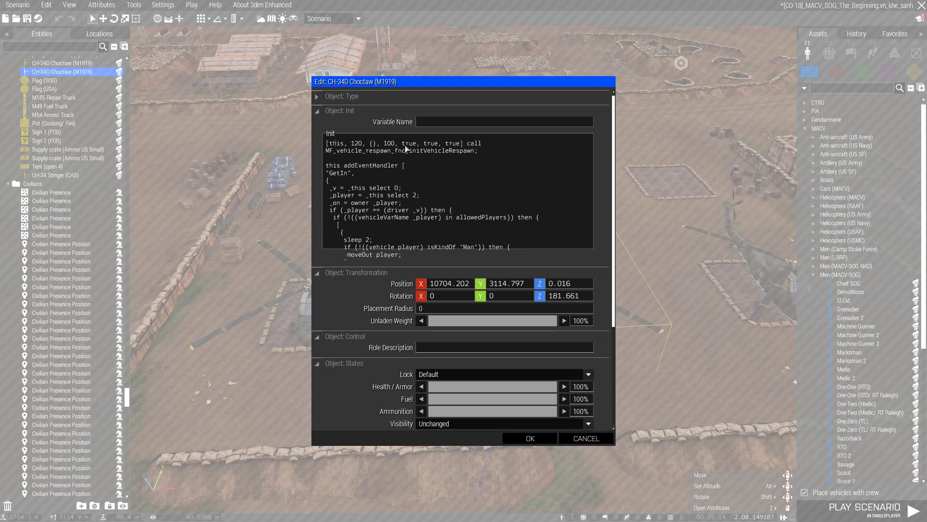
key(alt+Tab)
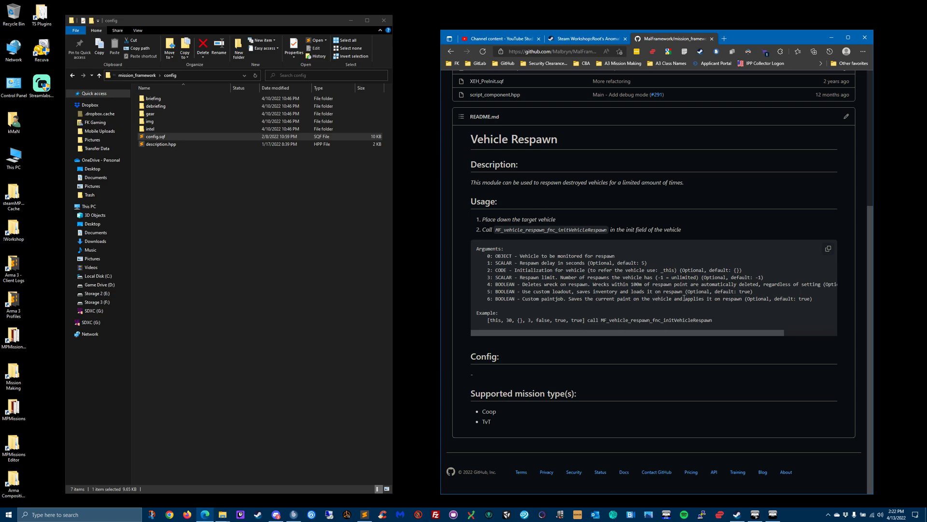
click(771, 514)
click(586, 438)
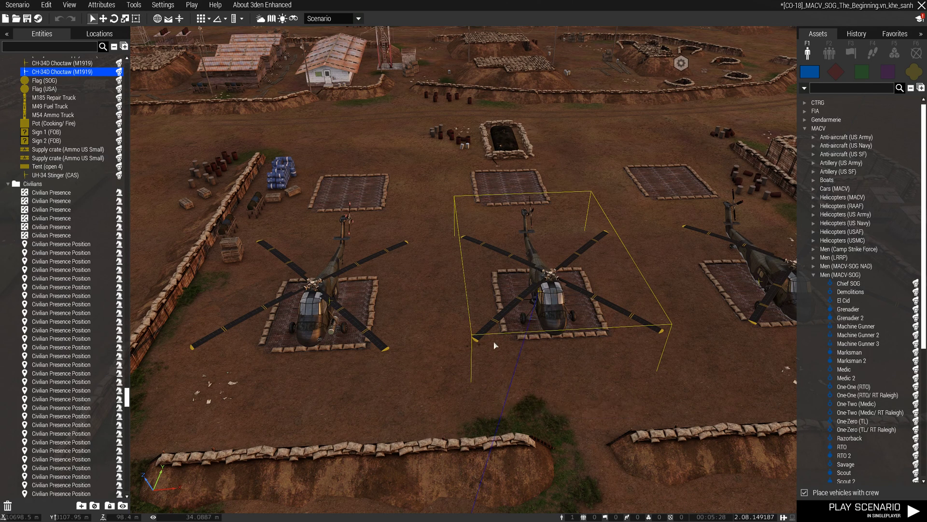
- Inspect the equipment storage contents of the middle CH-34D Choctaw and close its attributes without changes
double_click(538, 296)
scroll(349, 364, down, 5)
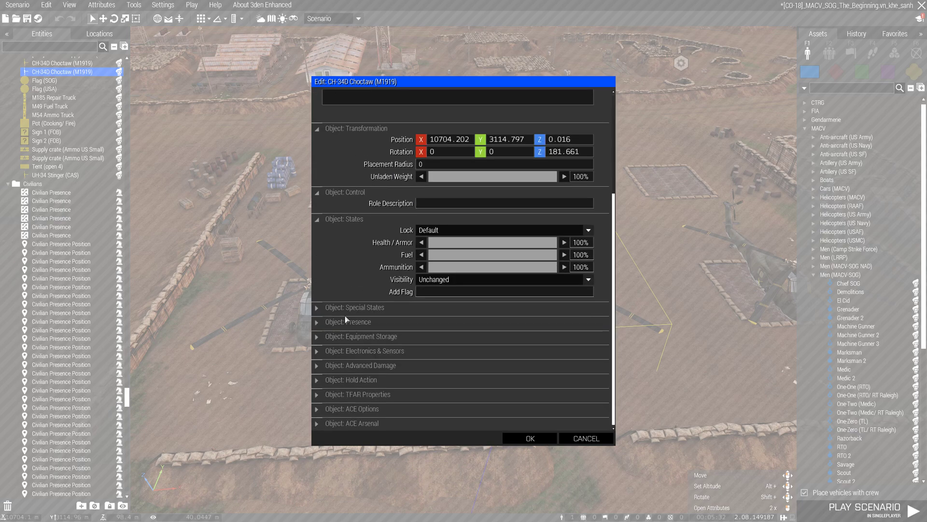
click(322, 338)
scroll(417, 356, down, 3)
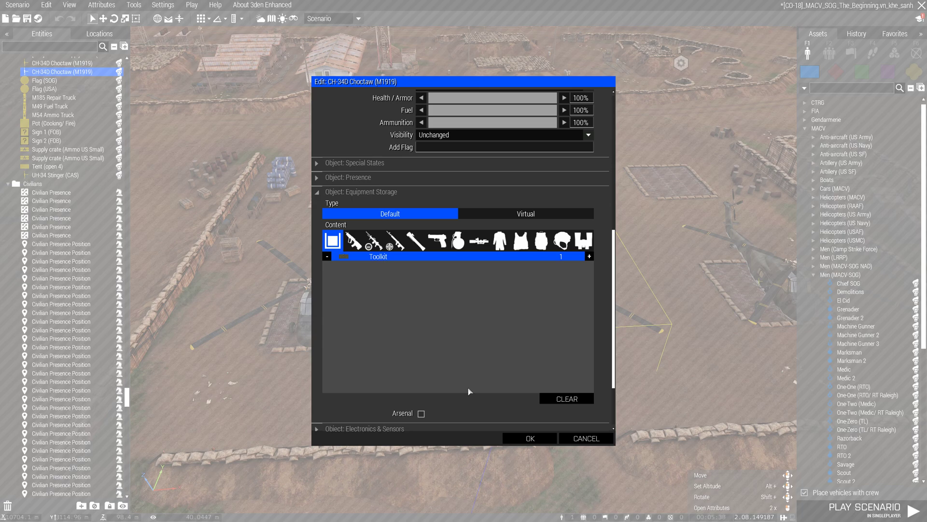
click(586, 438)
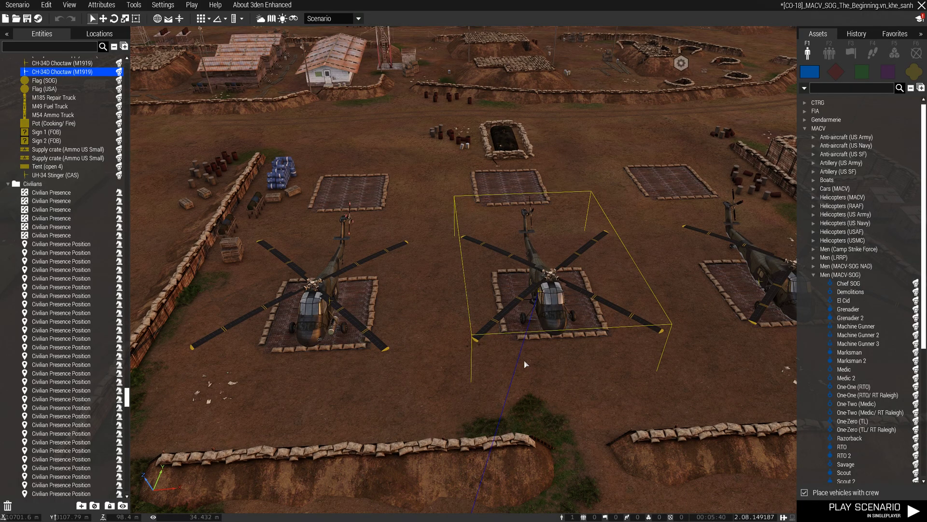
scroll(525, 364, down, 5)
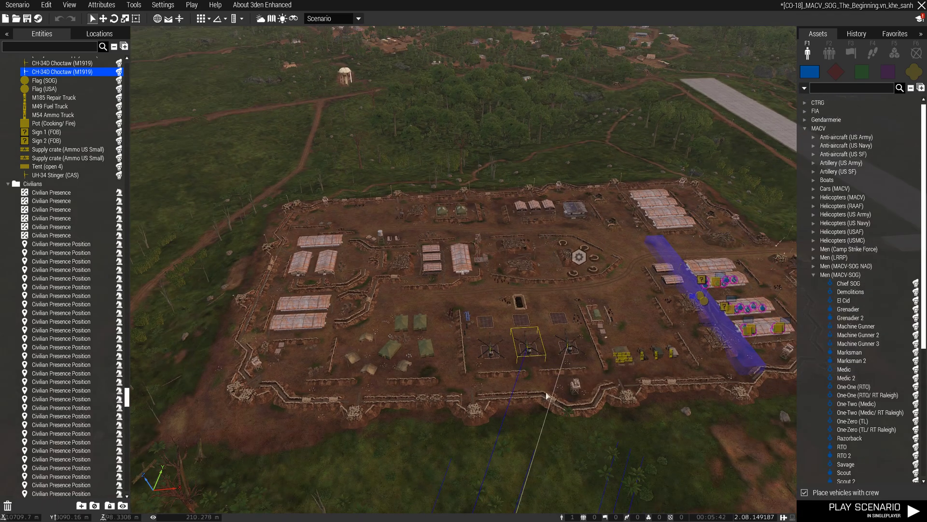
scroll(546, 364, down, 8)
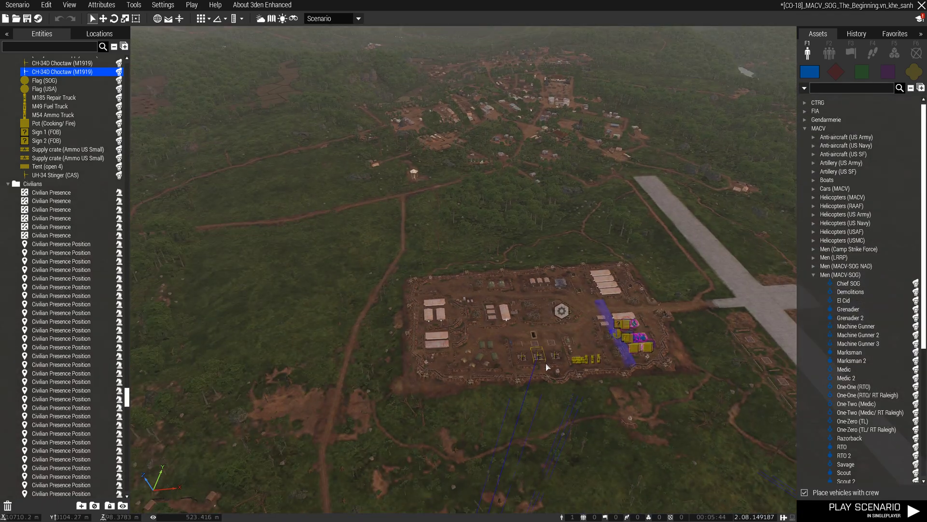
scroll(545, 365, up, 4)
scroll(545, 362, up, 6)
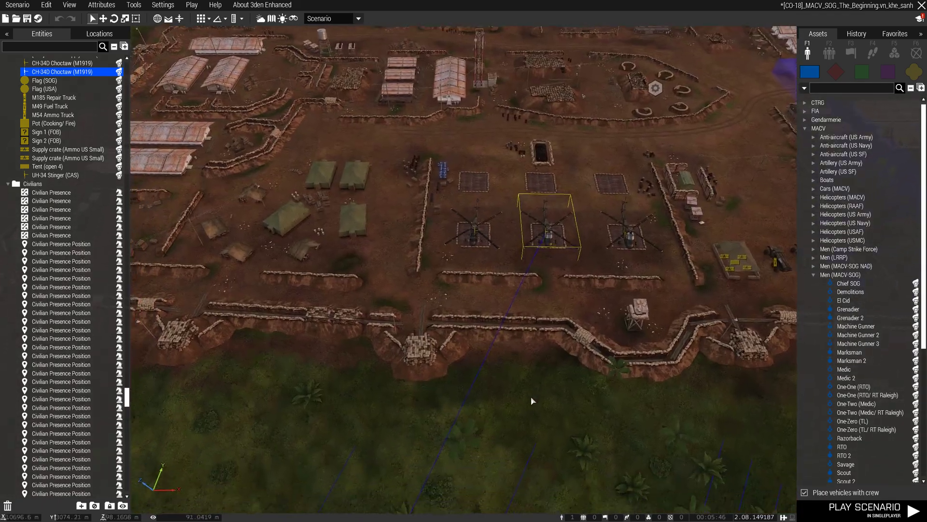
scroll(531, 398, down, 8)
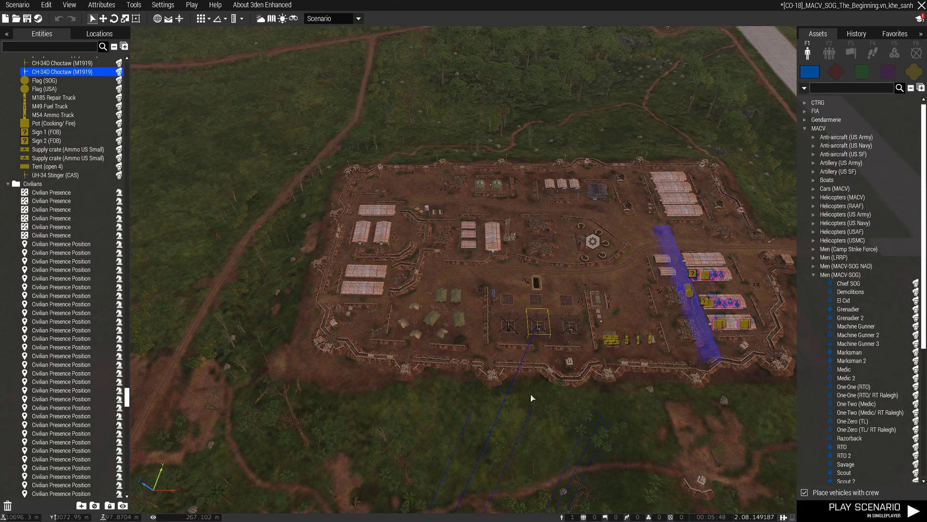
- Search the Systems module assets for "respawn"
key(d)
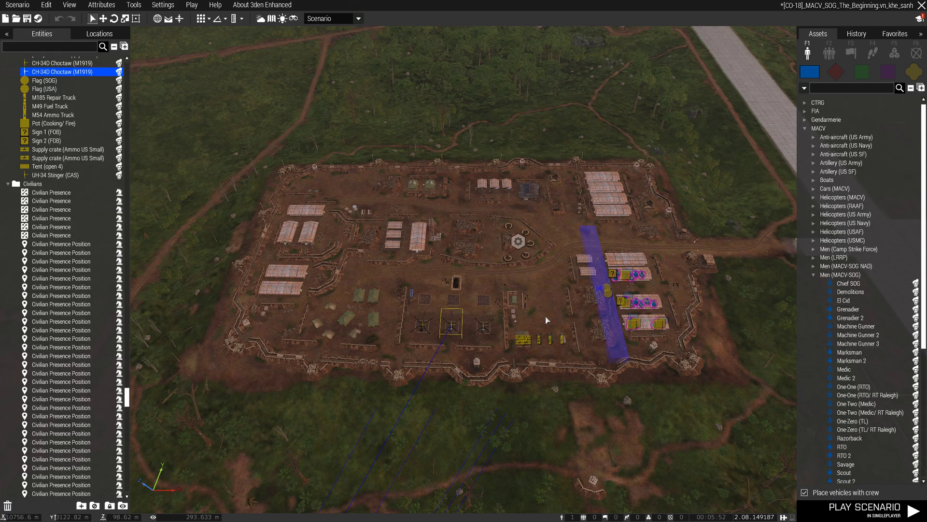
scroll(551, 321, up, 2)
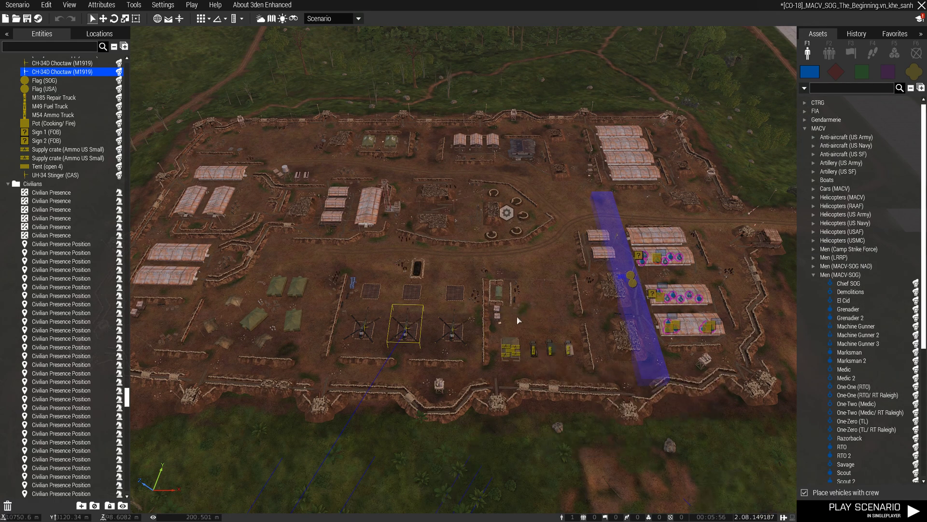
scroll(565, 374, up, 3)
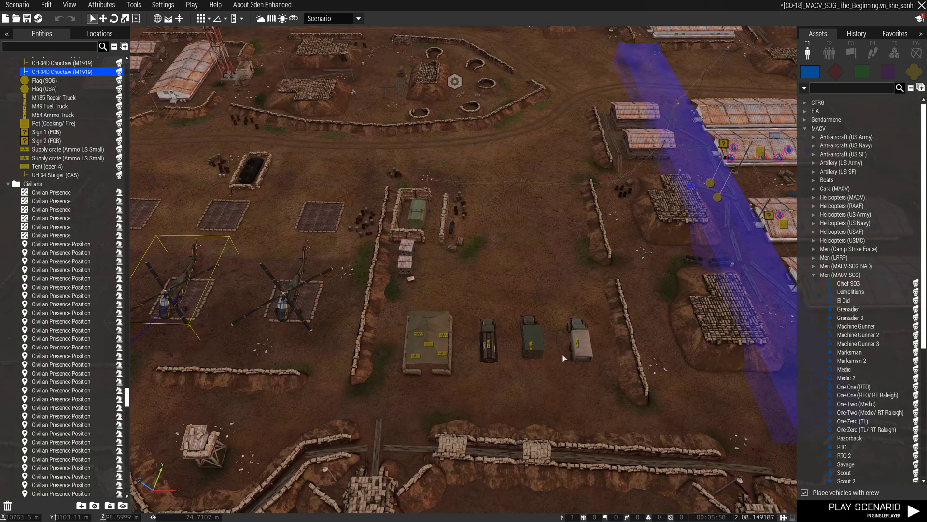
scroll(564, 357, down, 3)
click(895, 52)
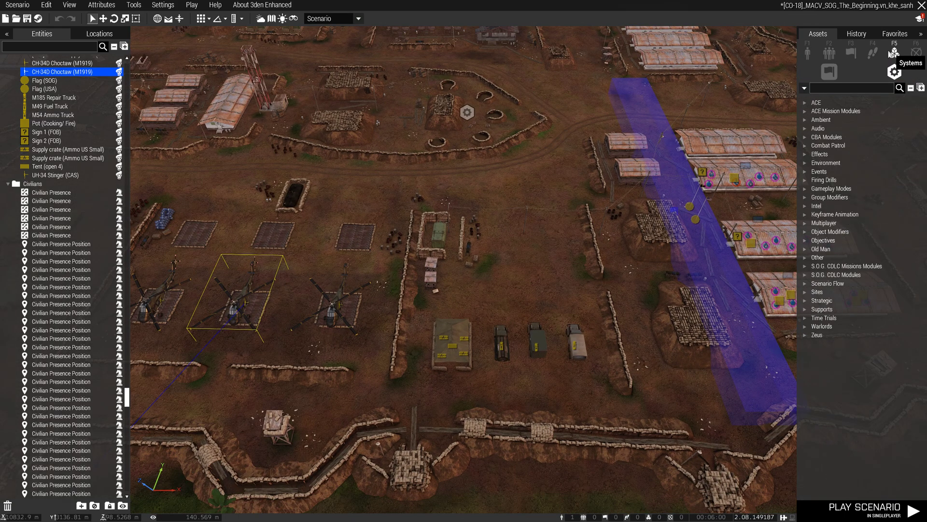
click(832, 91)
text(respawn)
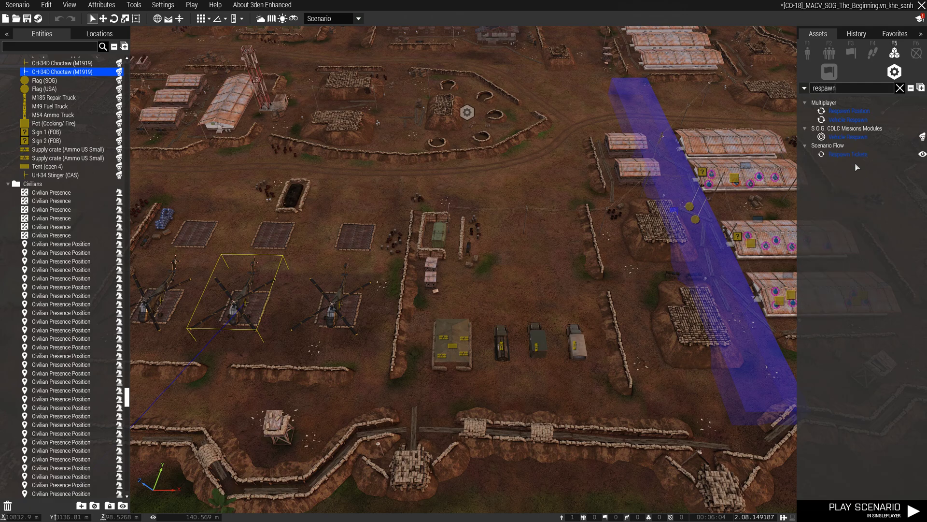
- Place the S.O.G. CDLC Vehicle Respawn module in the base to inspect its settings, and delete it without changing anything
click(850, 137)
click(524, 165)
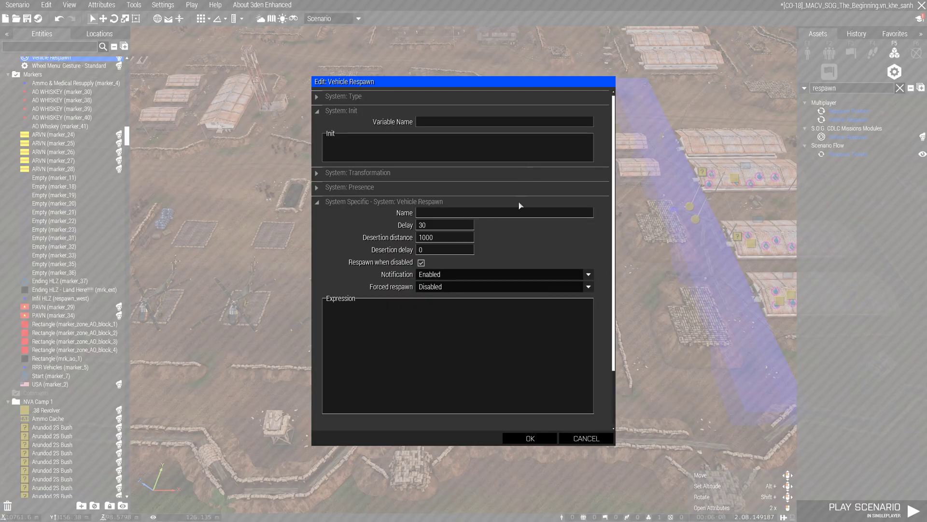
click(597, 439)
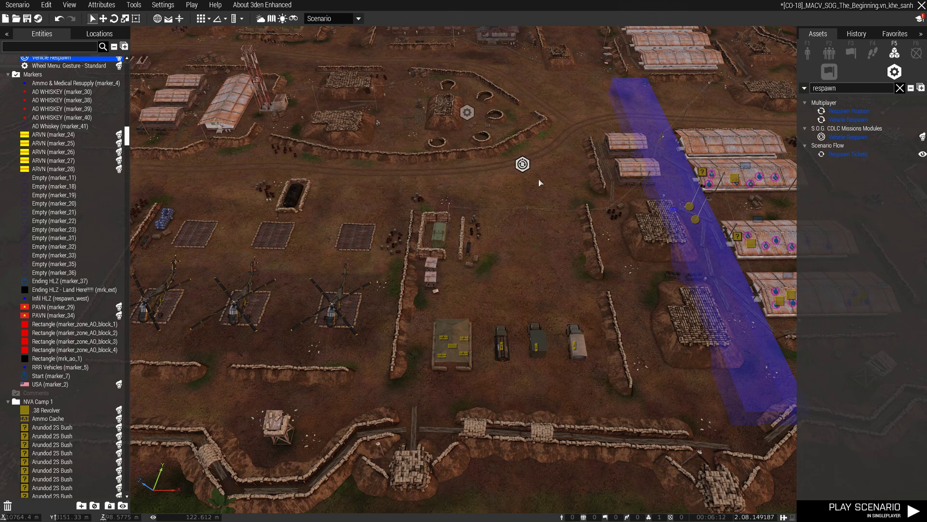
key(Delete)
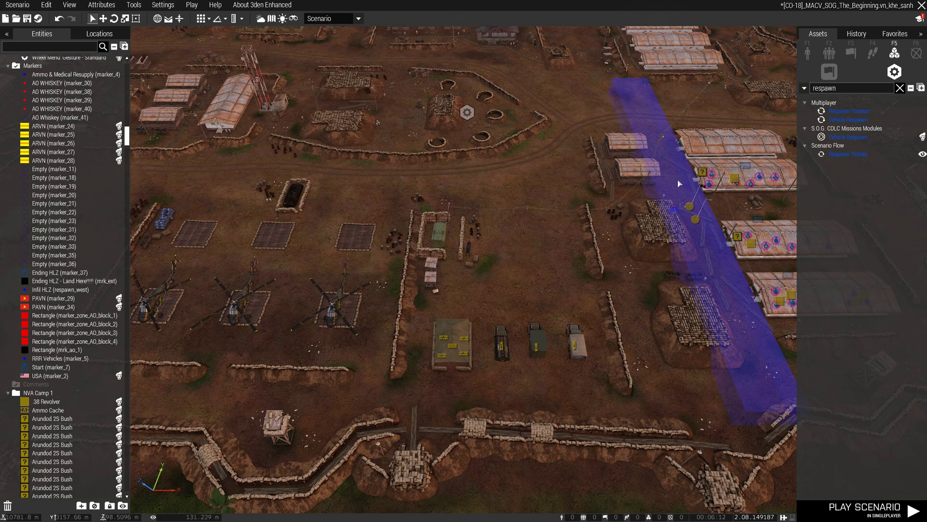
- Place the Multiplayer Vehicle Respawn module to inspect its settings, remove it unchanged and clear the module search
click(844, 112)
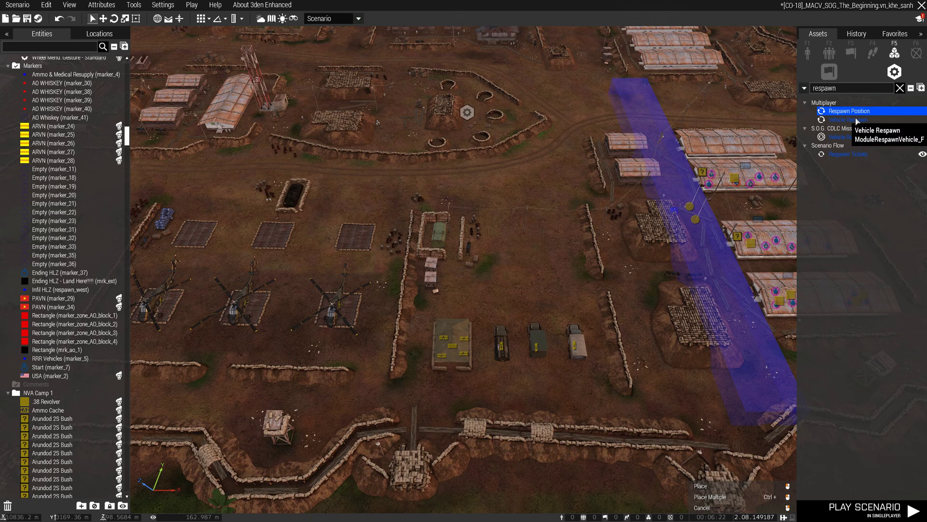
click(859, 119)
click(549, 153)
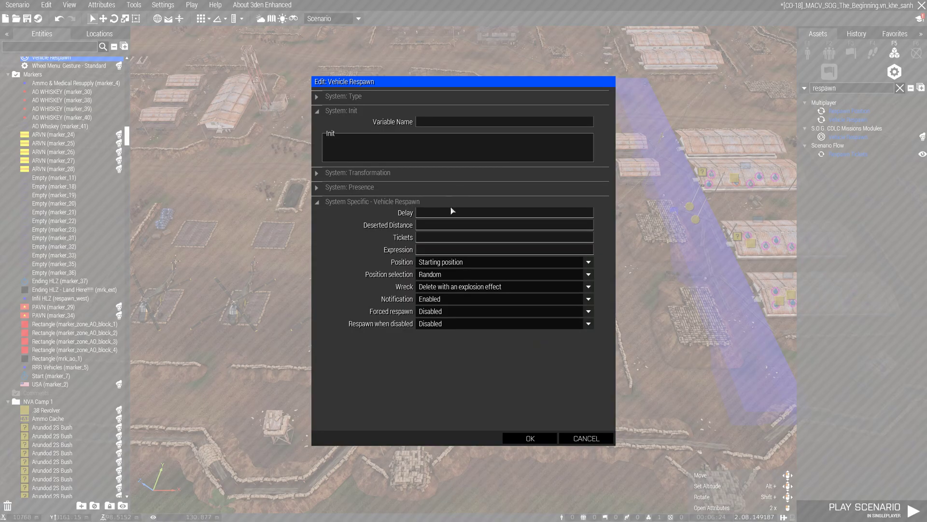
click(584, 438)
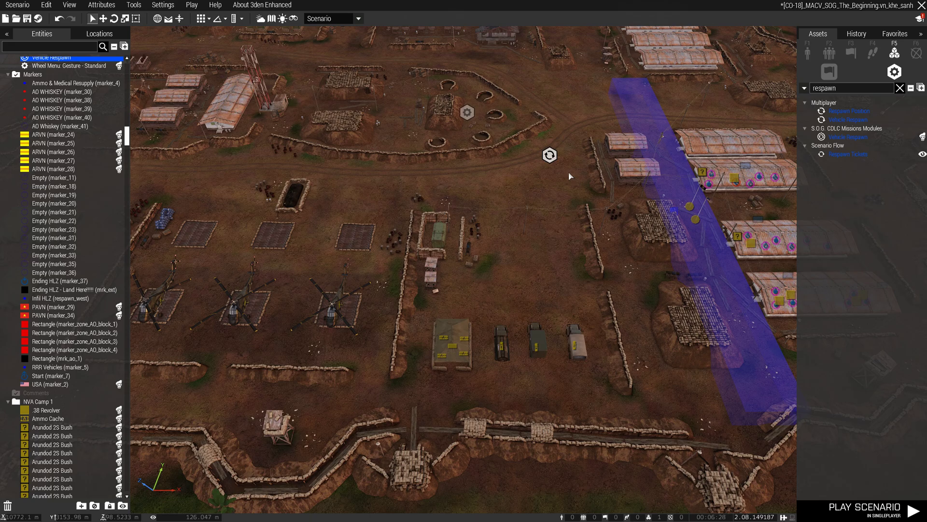
scroll(502, 220, down, 5)
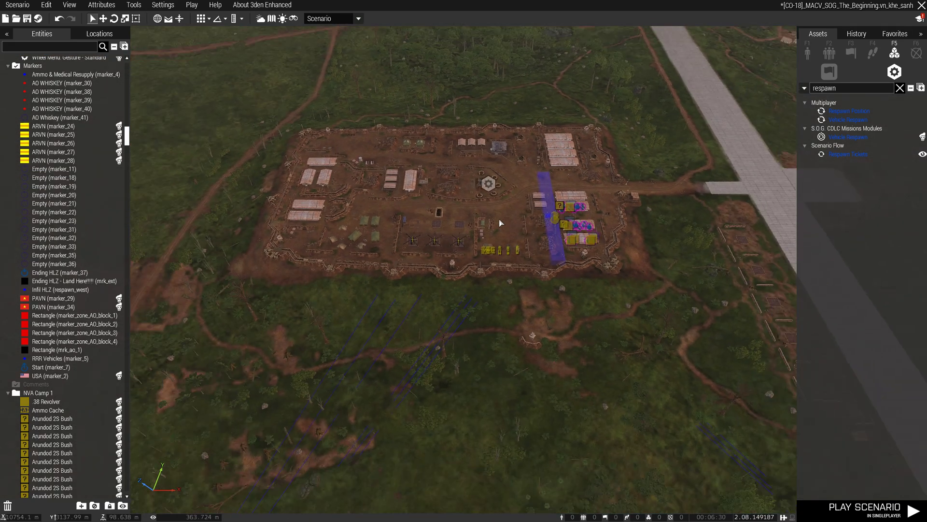
scroll(500, 223, up, 5)
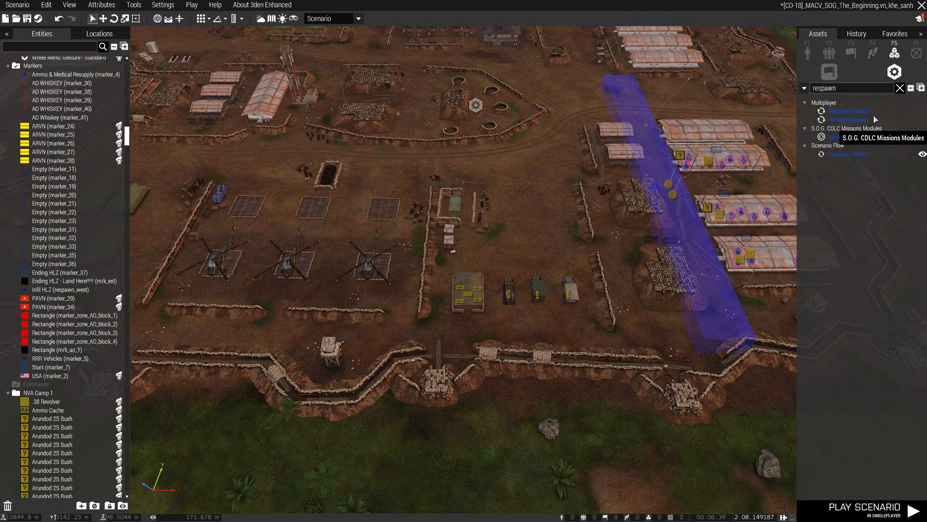
click(900, 88)
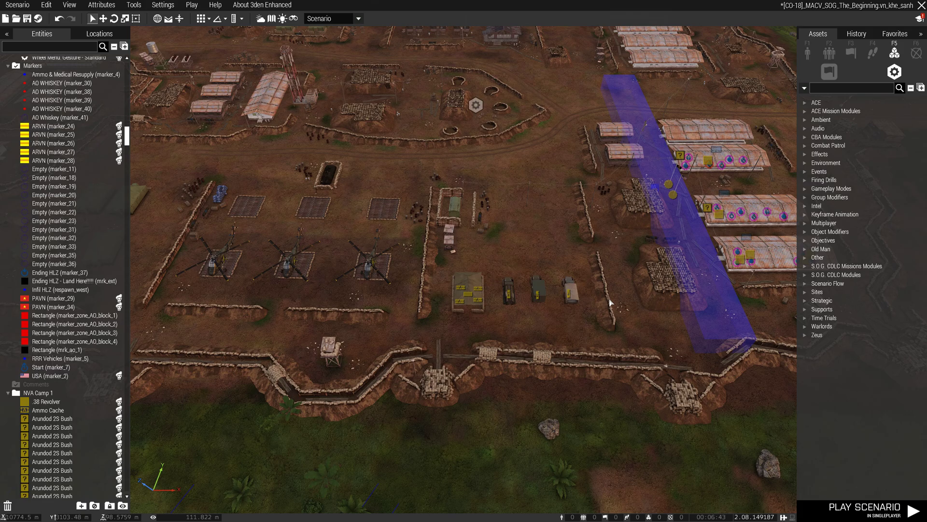
- Switch to the MalFramework GitHub page and read the gear module's README, covering its description, alternative loadouts and config variables
key(alt+Tab)
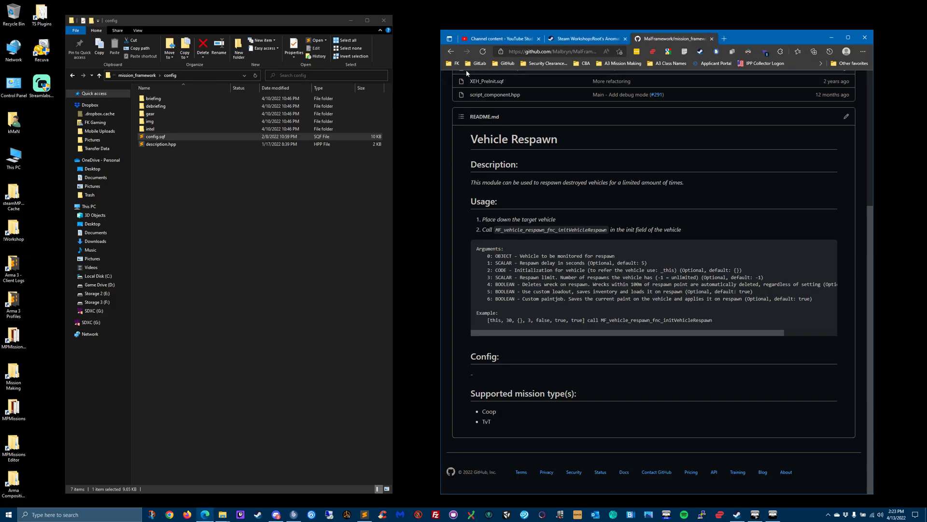
click(450, 52)
scroll(475, 261, up, 2)
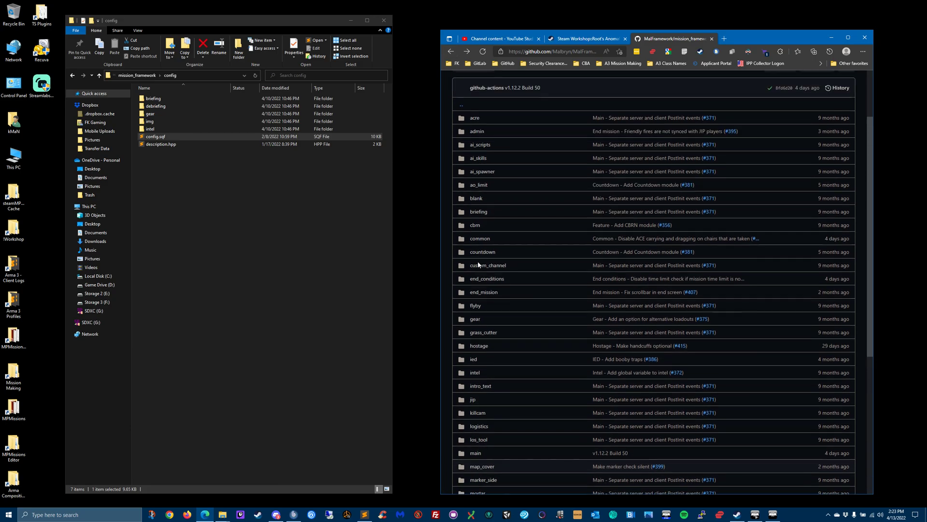
click(476, 330)
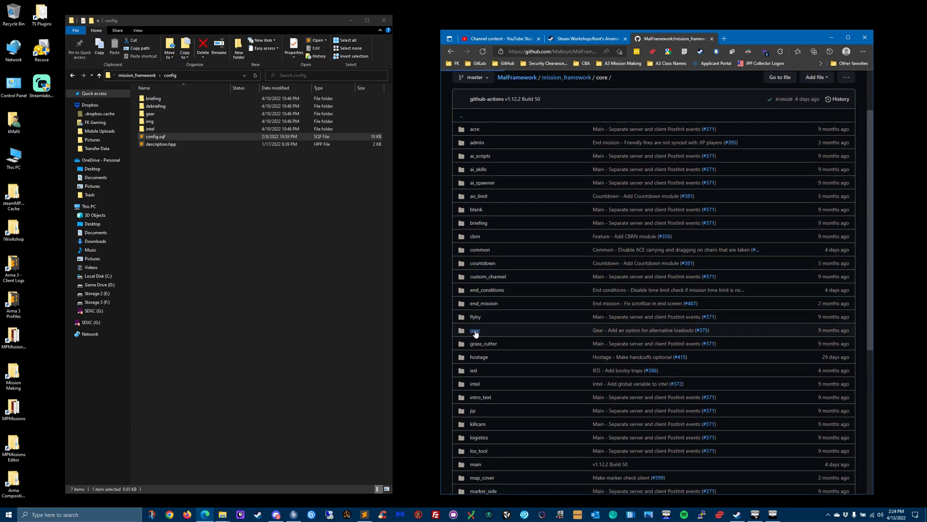
scroll(476, 330, down, 5)
scroll(511, 228, up, 1)
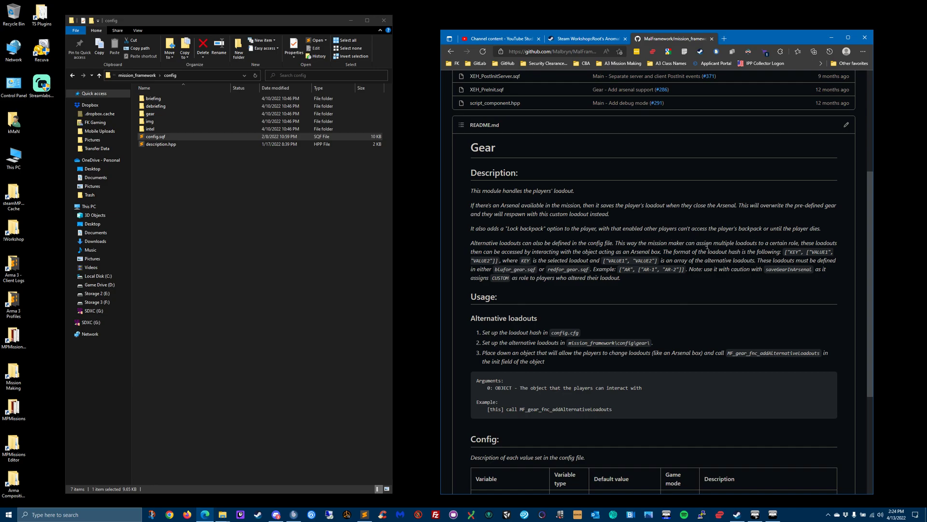
scroll(625, 260, down, 3)
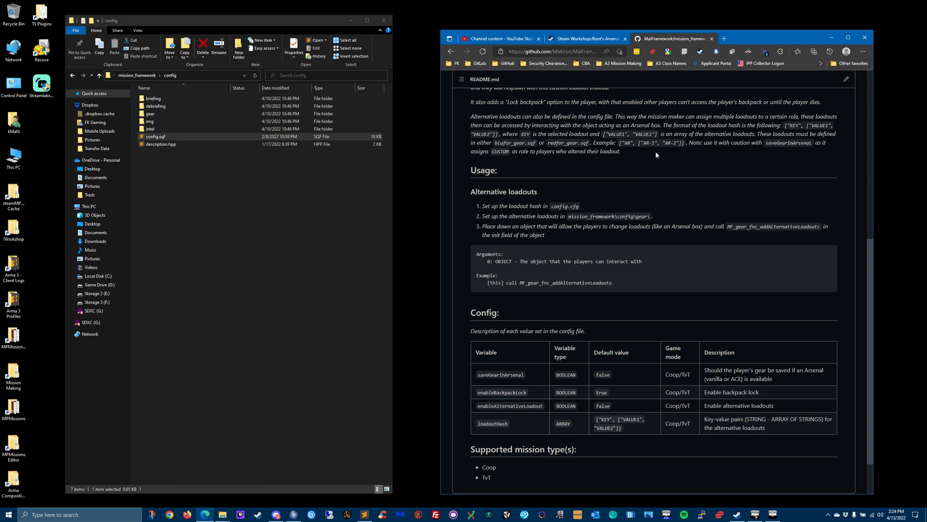
scroll(516, 184, down, 2)
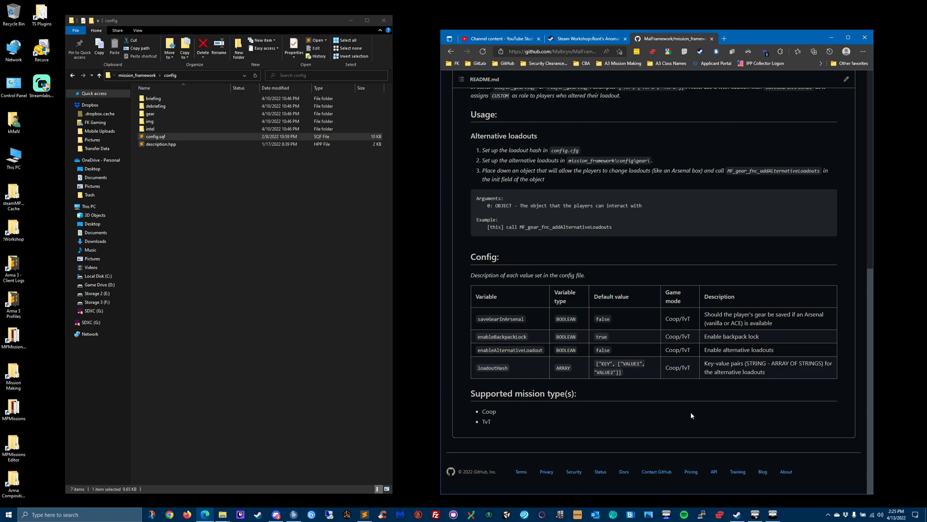
- Switch to config.sqf in Sublime Text, examine the Gear settings under the optional modules, and minimise the editor
click(365, 515)
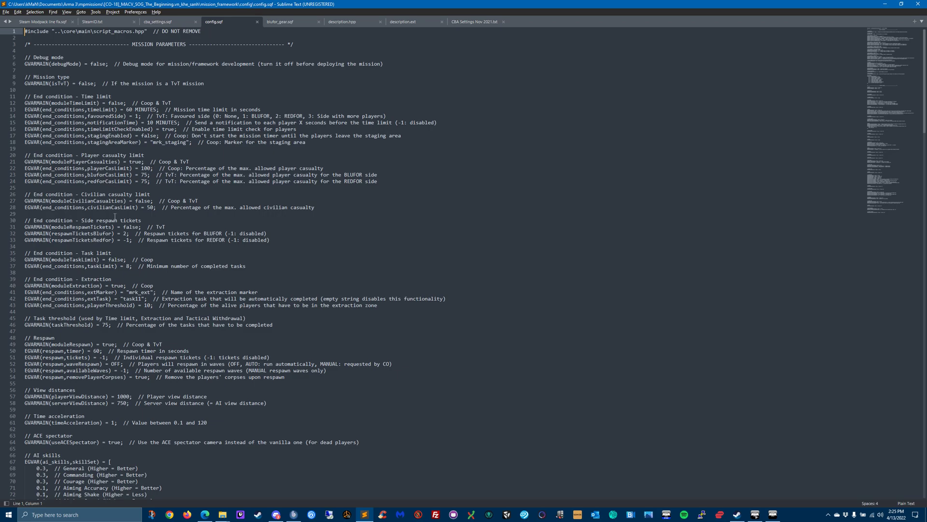
scroll(104, 228, down, 7)
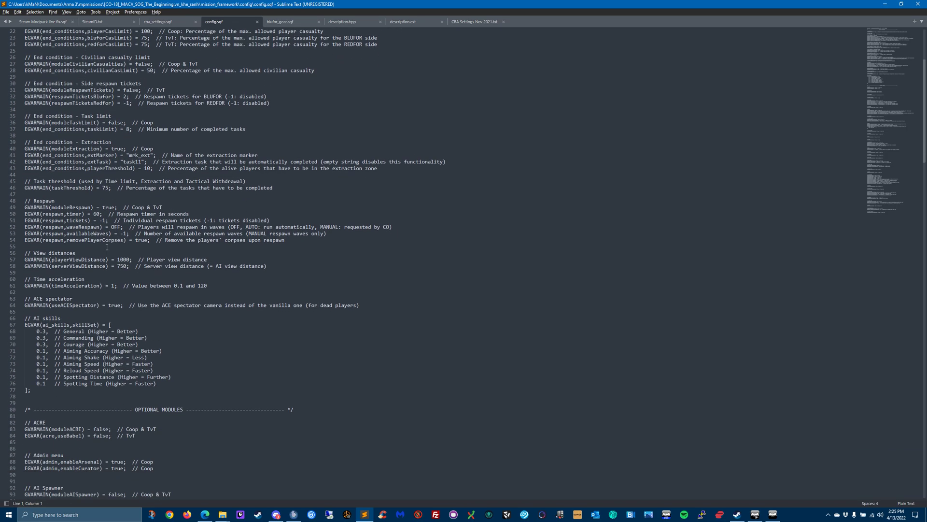
scroll(106, 247, down, 13)
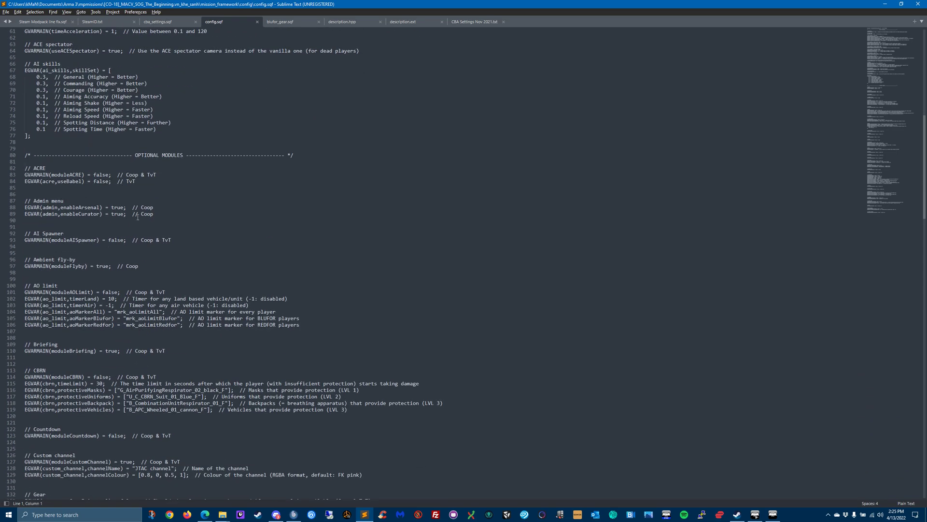
scroll(77, 224, down, 5)
scroll(88, 243, down, 10)
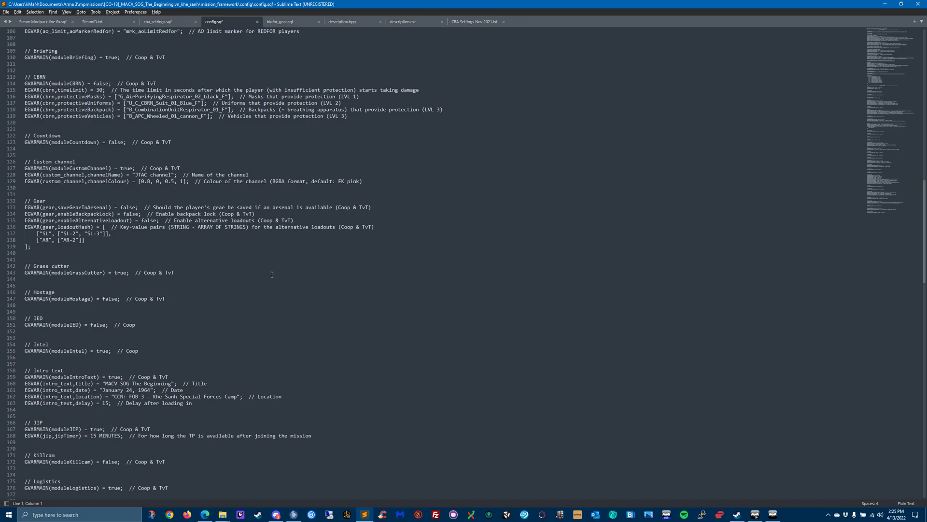
click(884, 3)
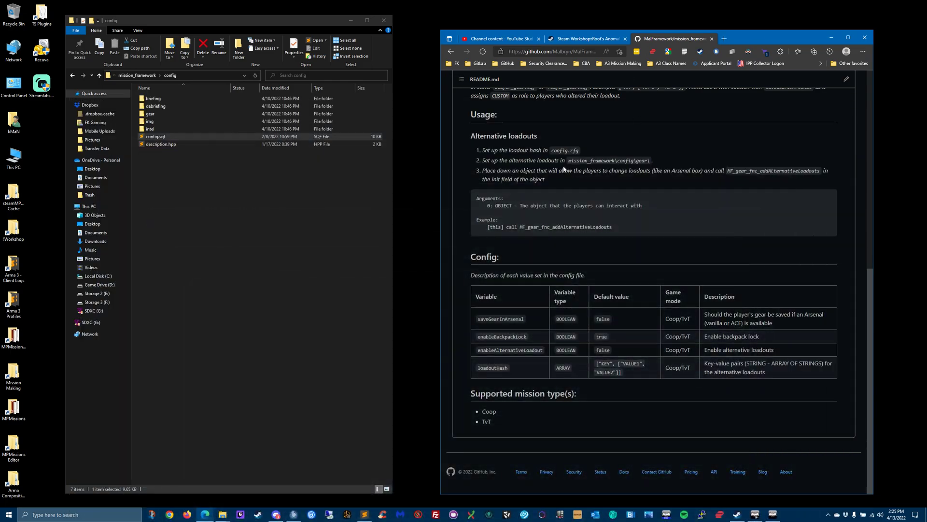
- Maximise the browser and open the gear module's GitHub address in a second tab
click(850, 39)
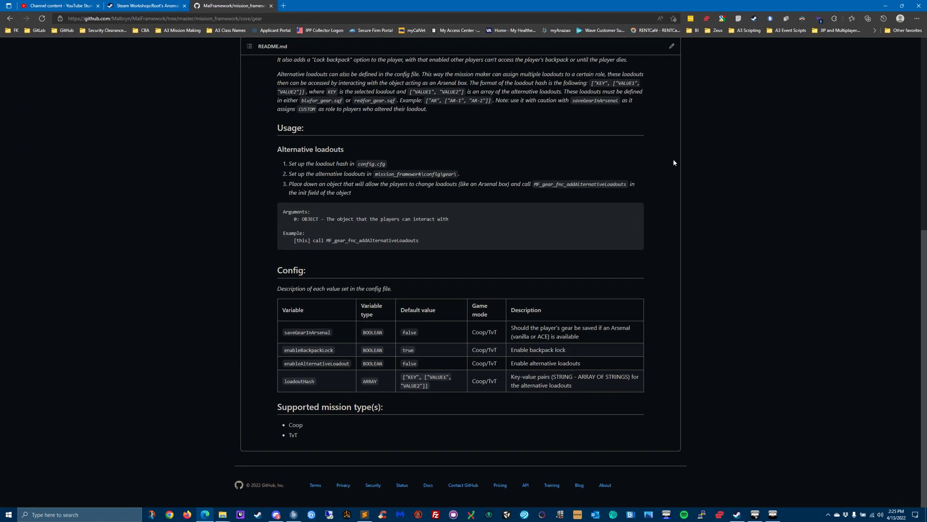
scroll(497, 172, up, 5)
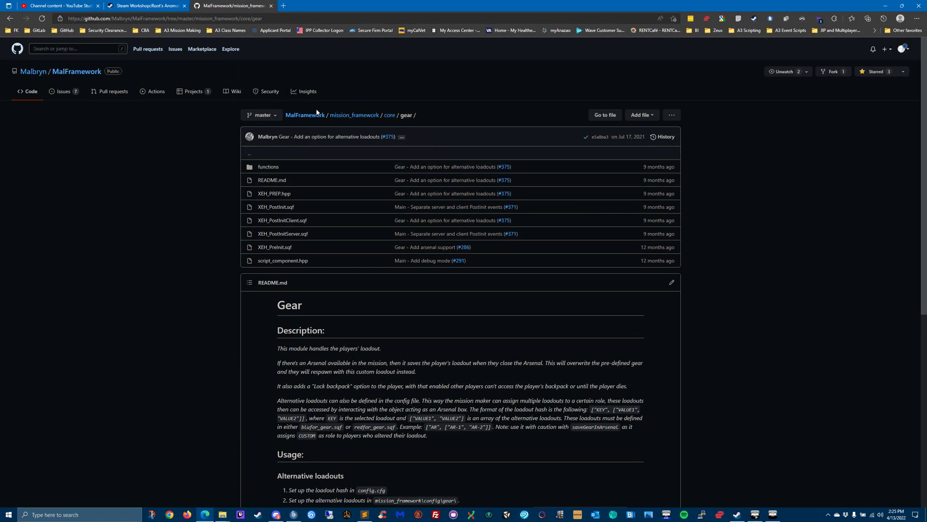
click(301, 18)
key(ctrl+c)
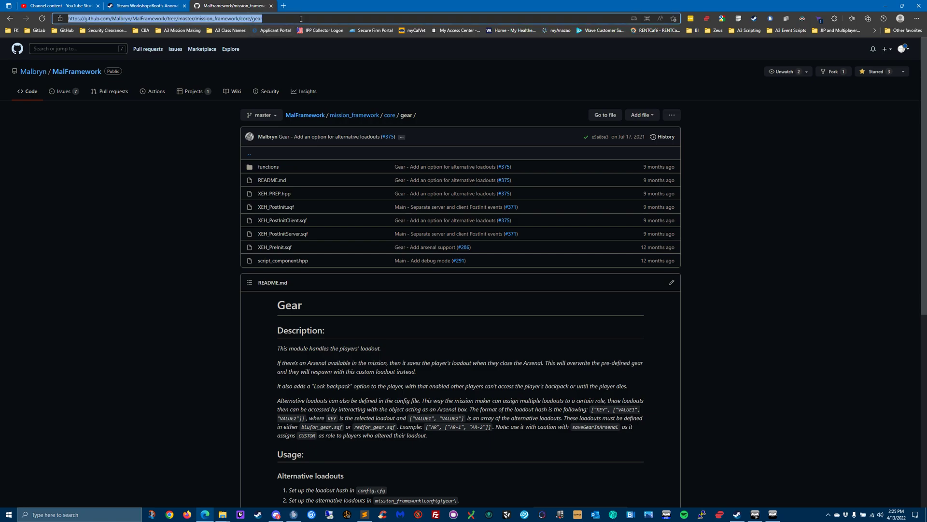
key(ctrl+t)
key(ctrl+v)
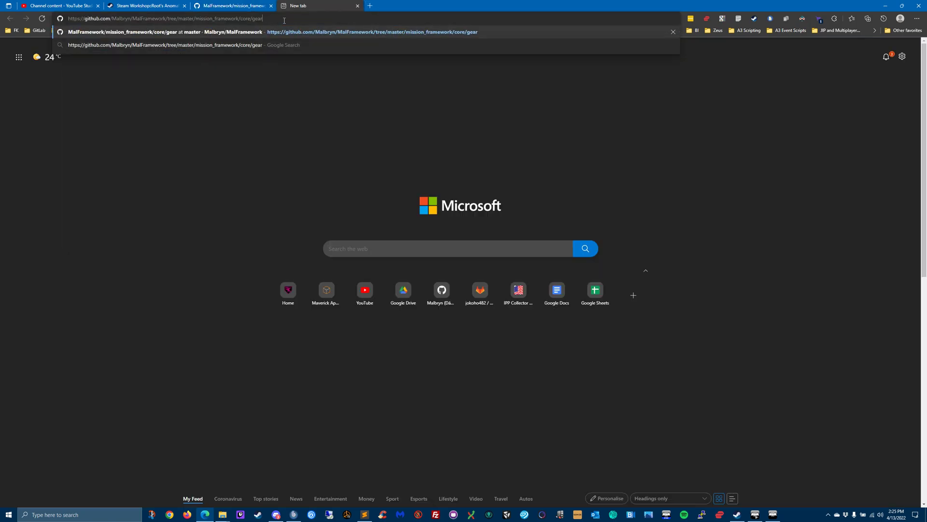
key(Return)
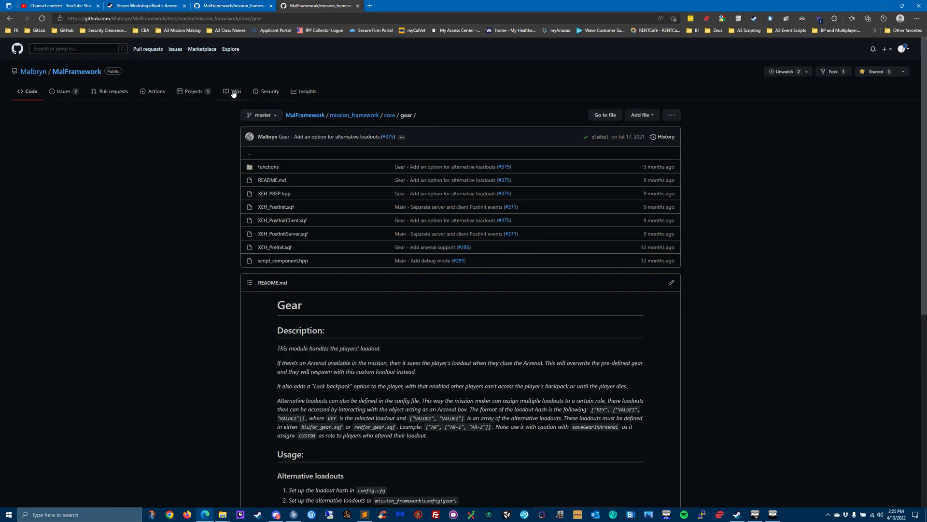
- Open the "Using the framework" guide in the MalFramework wiki and read through its mission parameters, customisation and editor attributes sections
click(234, 91)
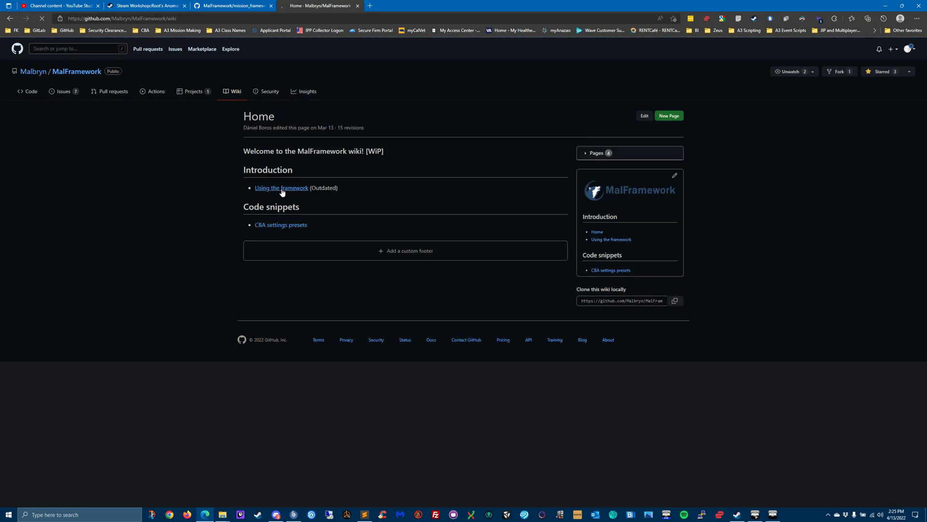
click(277, 189)
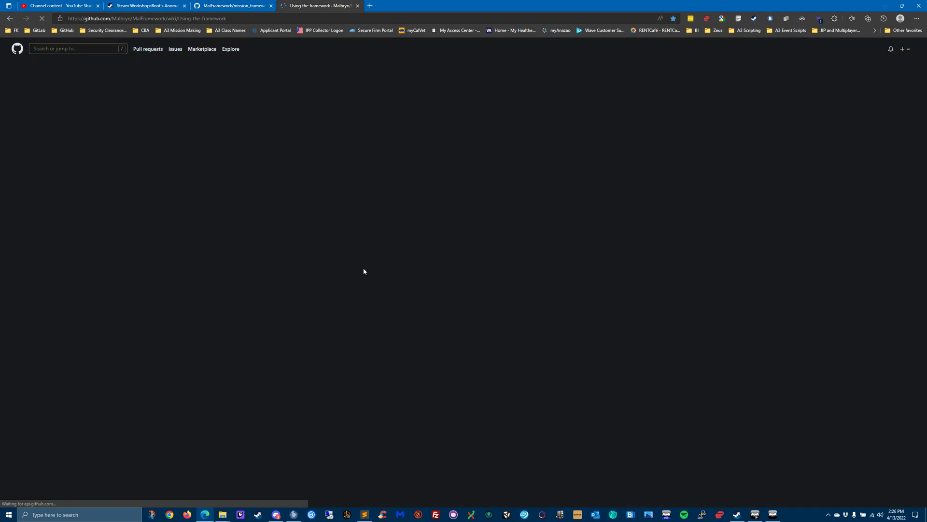
scroll(225, 296, down, 5)
scroll(225, 297, down, 6)
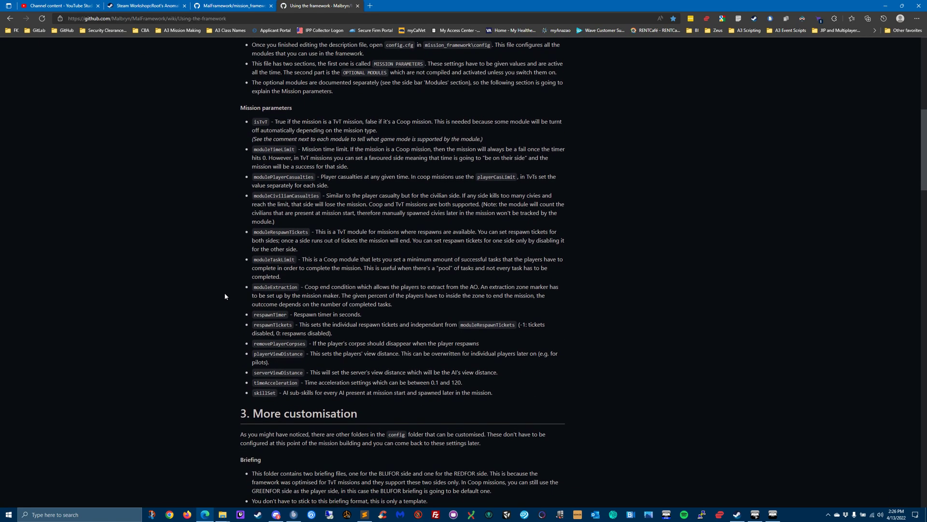
scroll(225, 296, down, 7)
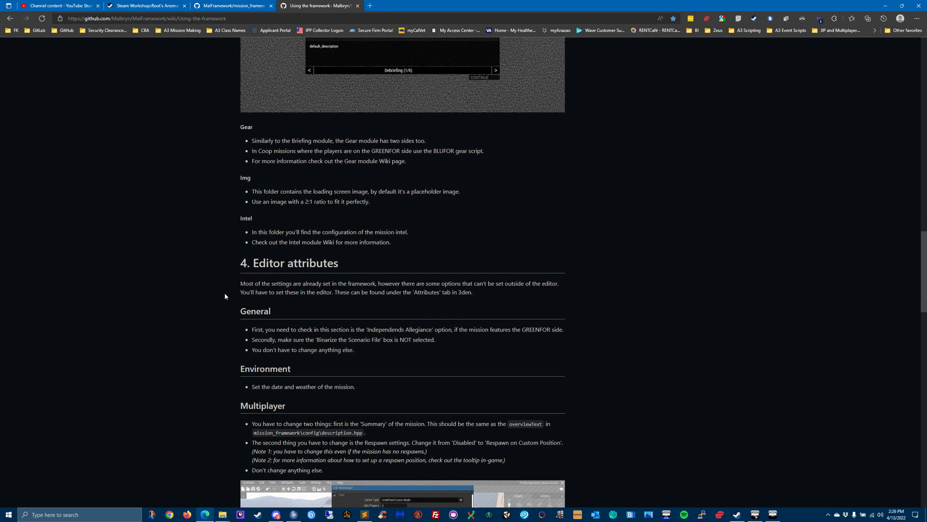
scroll(225, 296, down, 5)
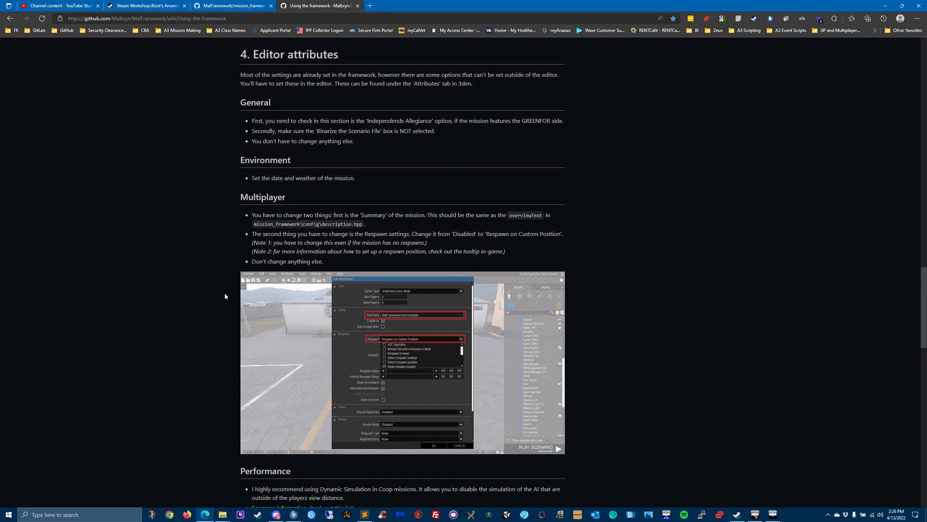
- Read the "Using the framework" guide through its performance and player slot sections, then review it back to the setup section
scroll(225, 296, down, 15)
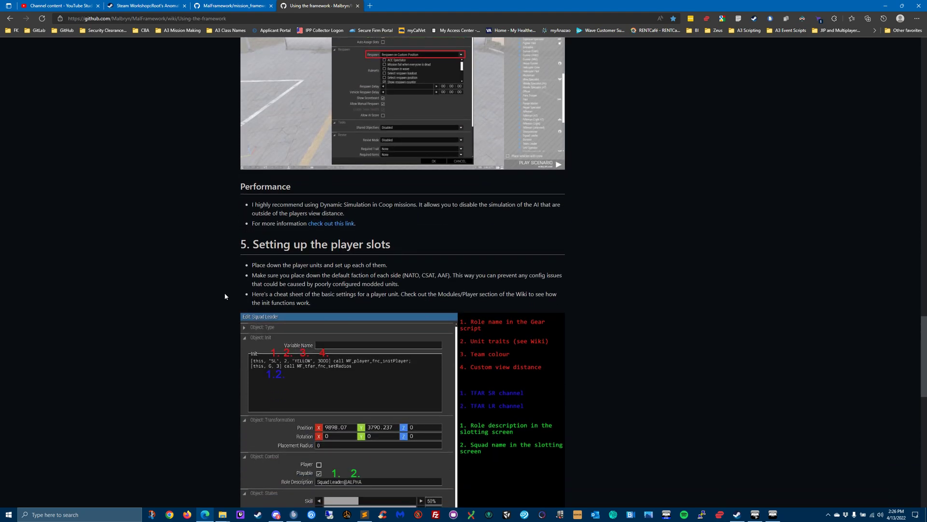
scroll(225, 296, down, 6)
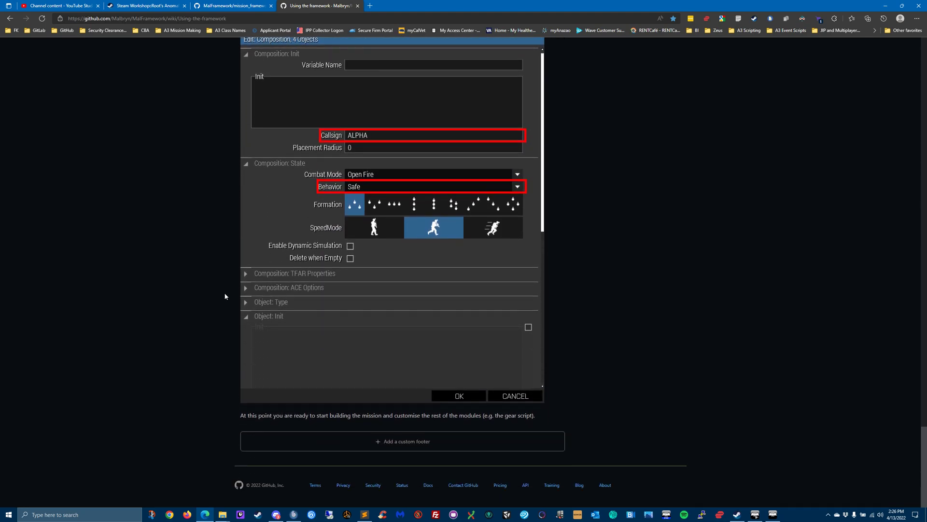
scroll(225, 296, up, 10)
scroll(225, 296, up, 8)
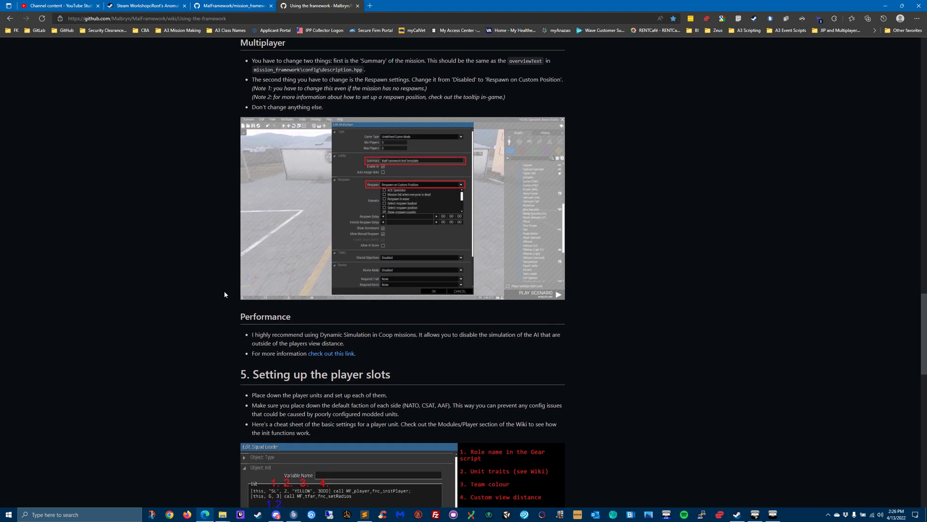
scroll(224, 294, up, 5)
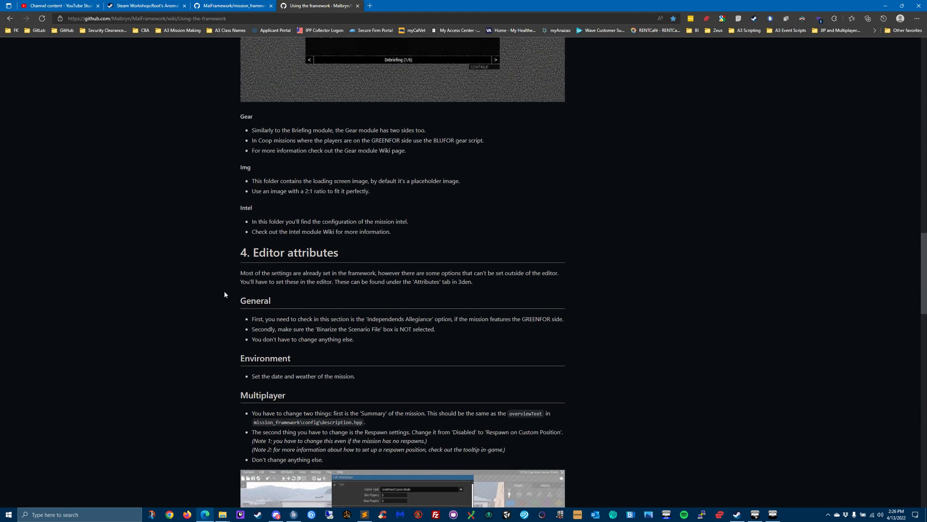
scroll(224, 294, up, 10)
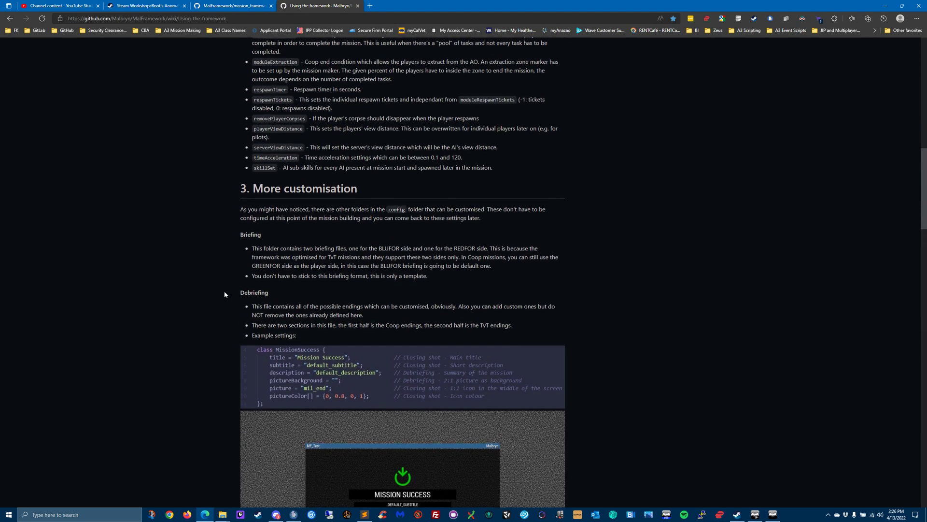
scroll(607, 319, up, 4)
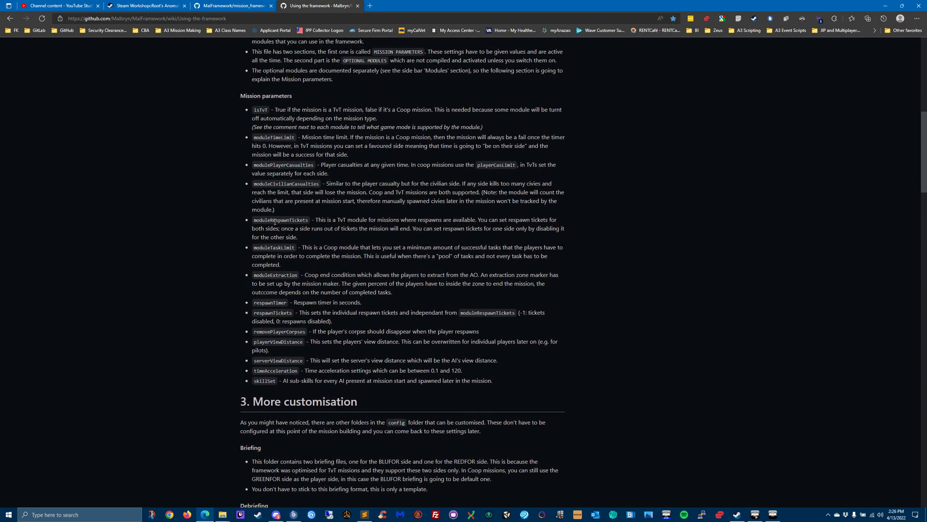
scroll(352, 265, up, 4)
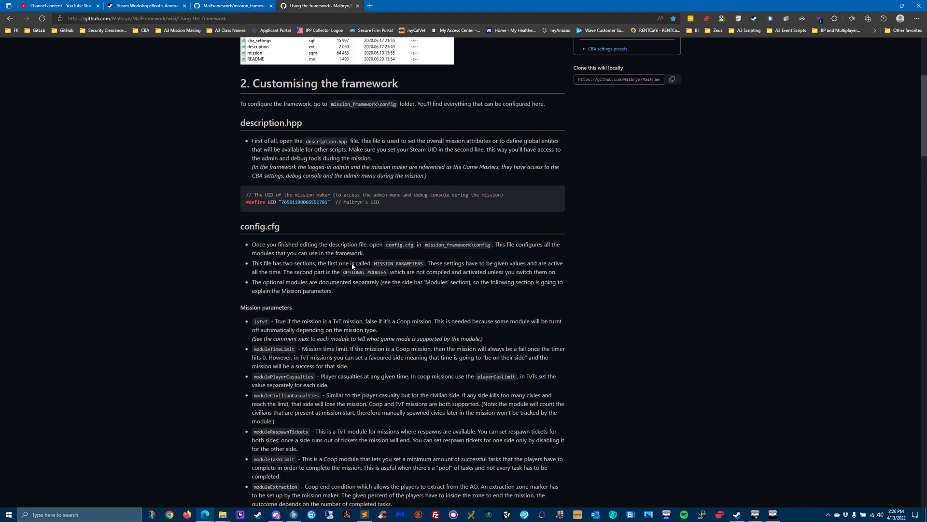
scroll(370, 303, up, 5)
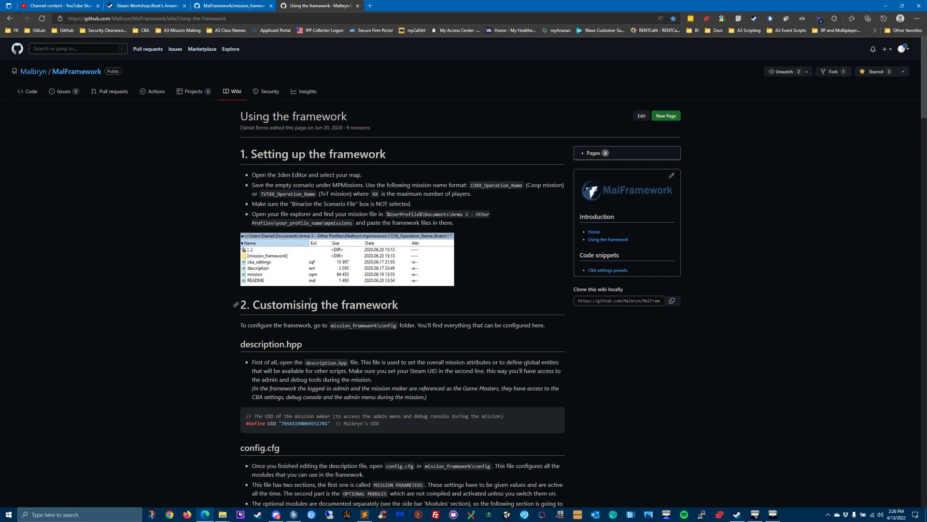
- Open the "Using the framework [WiP]" wiki page and read its mission folder setup and folder structure sections
click(586, 154)
click(600, 389)
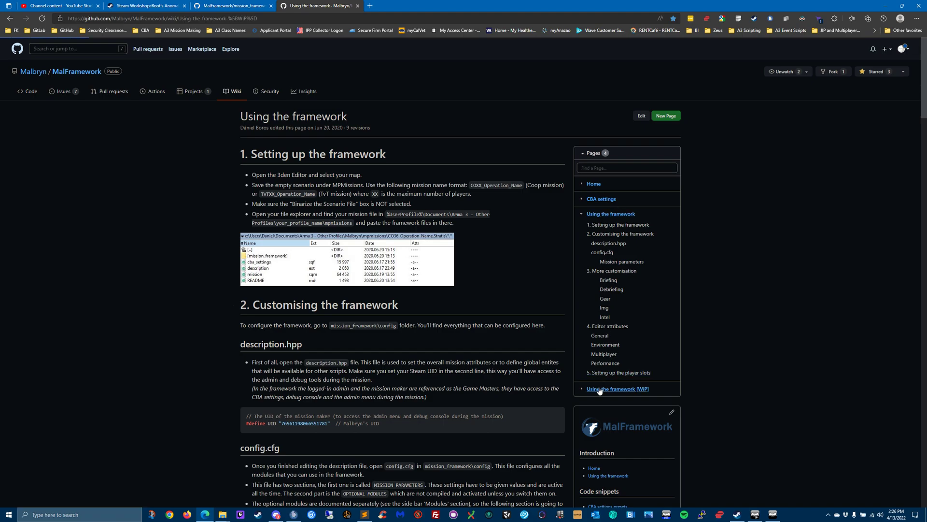
scroll(353, 303, down, 3)
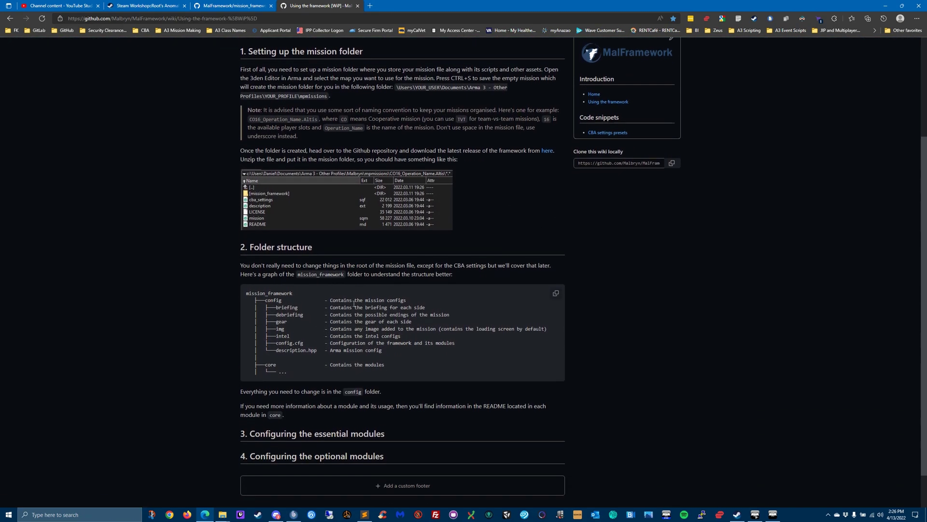
scroll(354, 303, down, 1)
scroll(354, 303, up, 4)
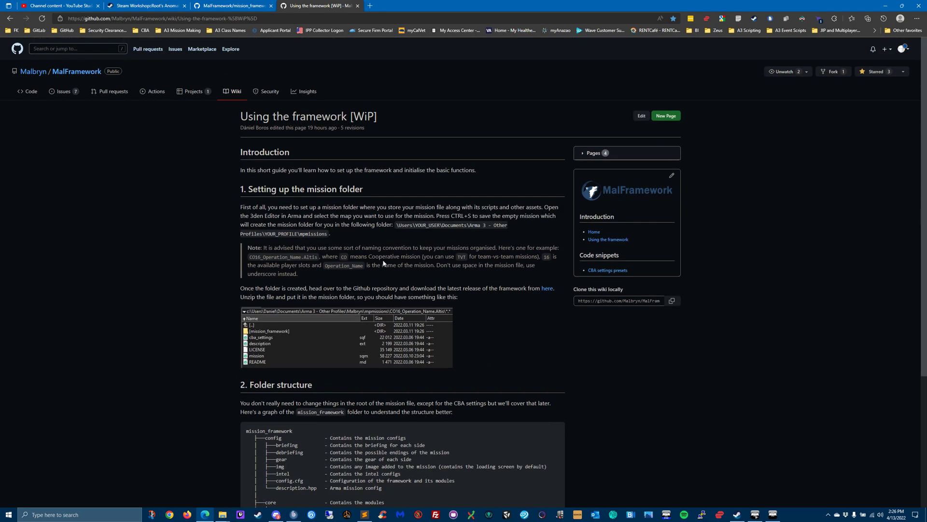
- Return to the gear module's GitHub page and review the README's description, alternative loadouts usage and config variables
click(223, 5)
scroll(329, 300, down, 4)
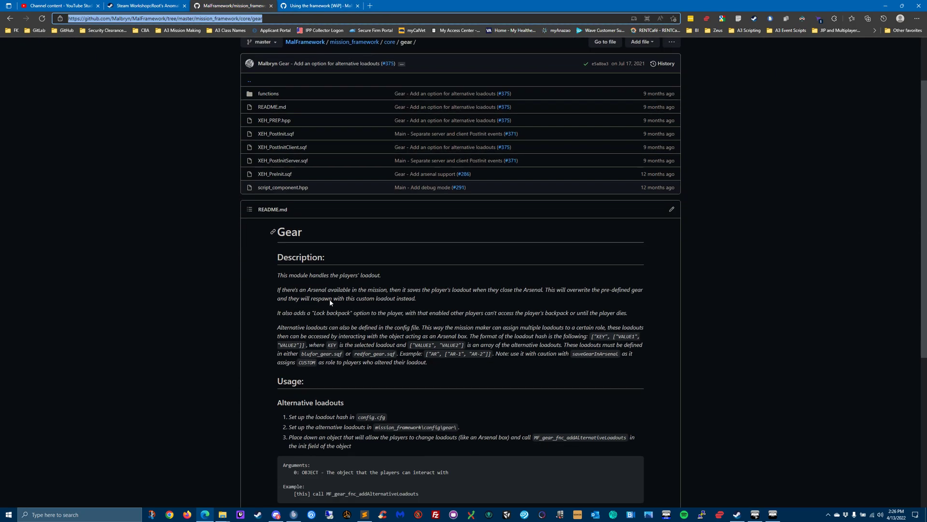
scroll(356, 309, down, 2)
scroll(360, 308, up, 4)
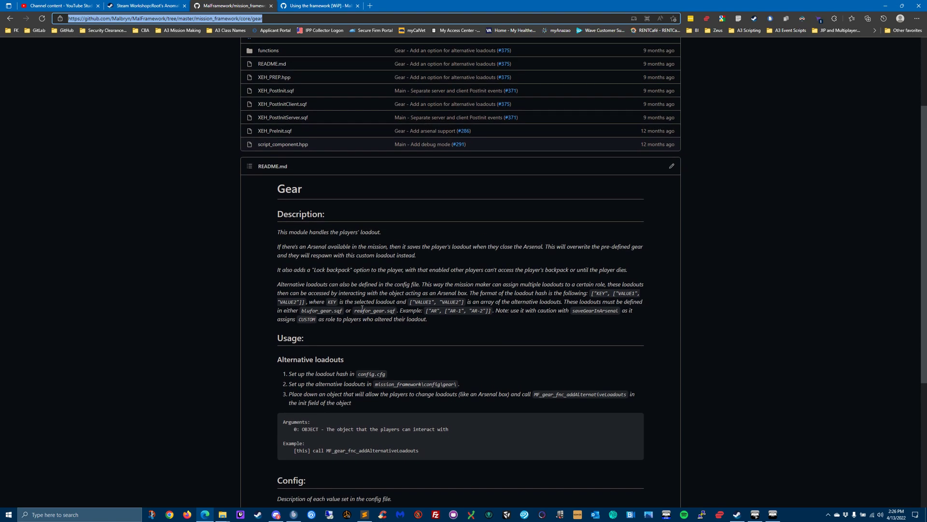
scroll(362, 308, down, 1)
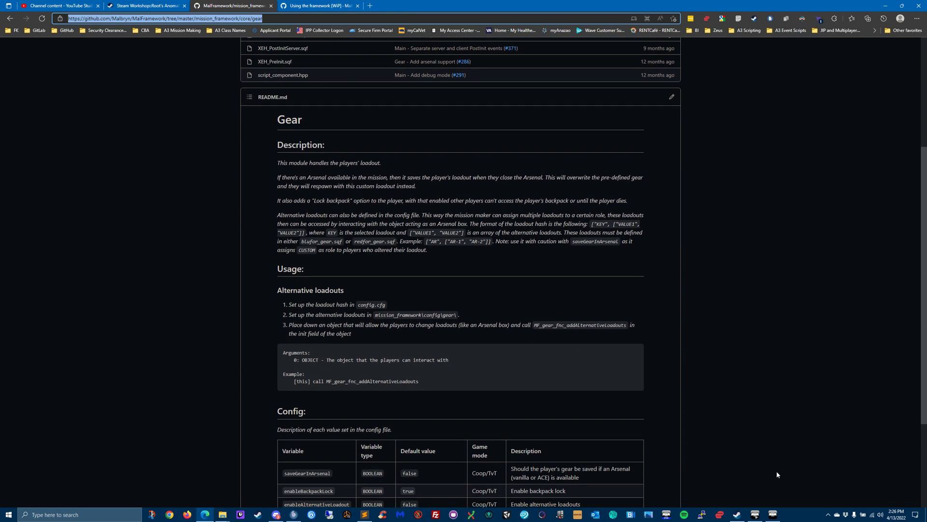
- Switch to Arma 3, close the Eden editor and go back to the game's main menu
click(773, 515)
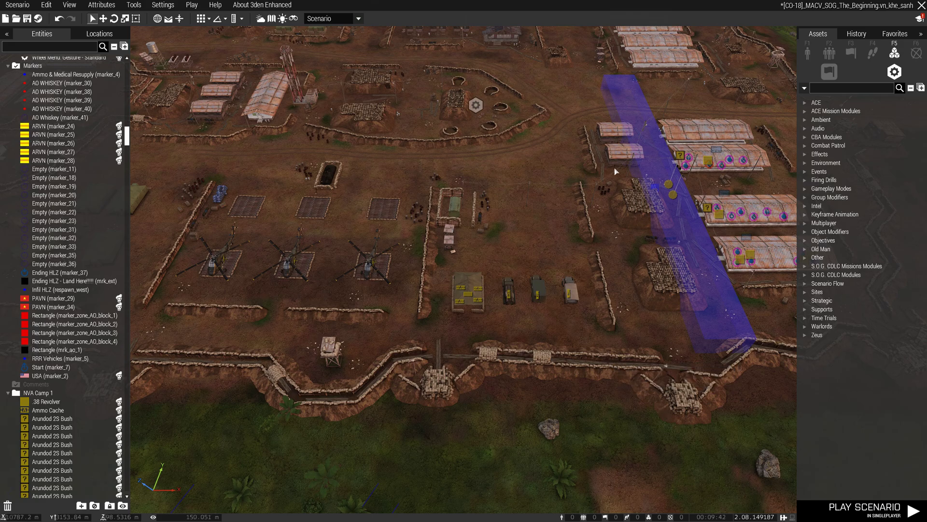
click(922, 5)
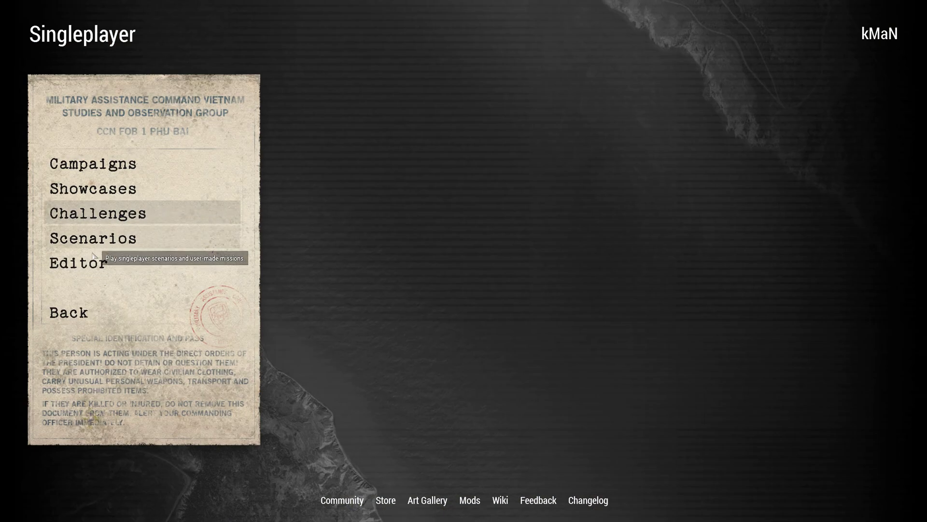
click(62, 319)
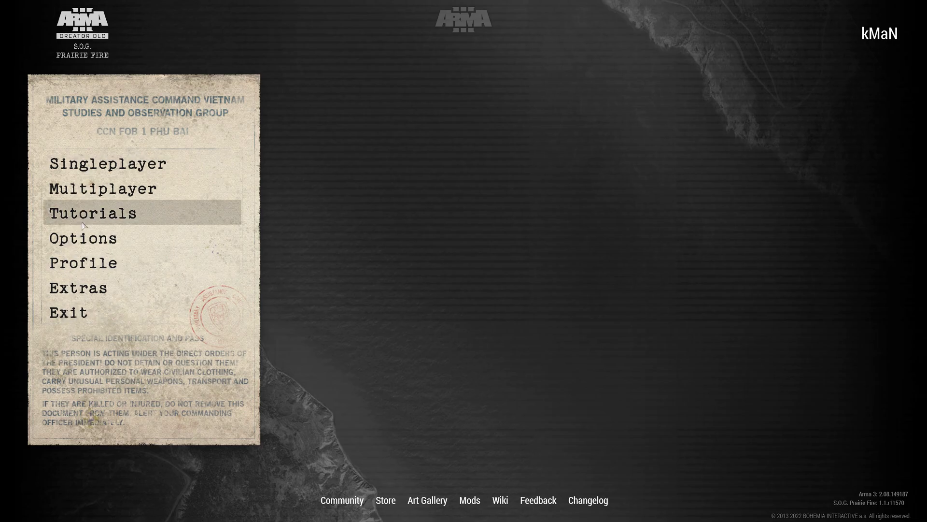
- Look for the arsenal in the game's Extras and Singleplayer sections, including Showcases, Challenges, Scenarios and Editor
click(67, 291)
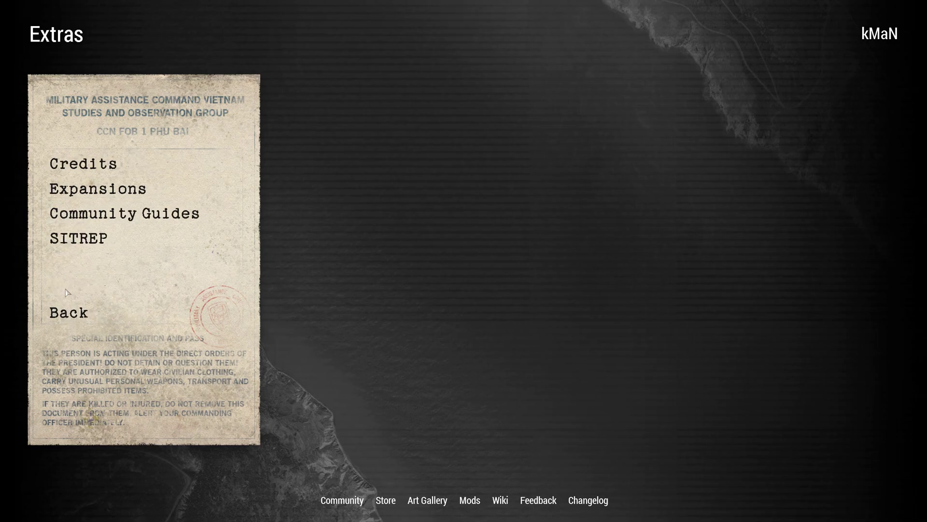
click(59, 317)
click(80, 165)
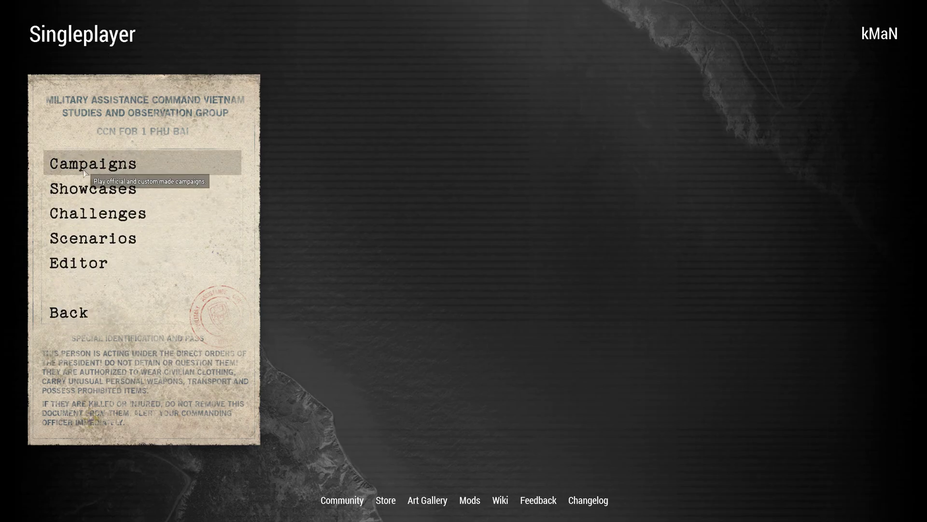
click(88, 186)
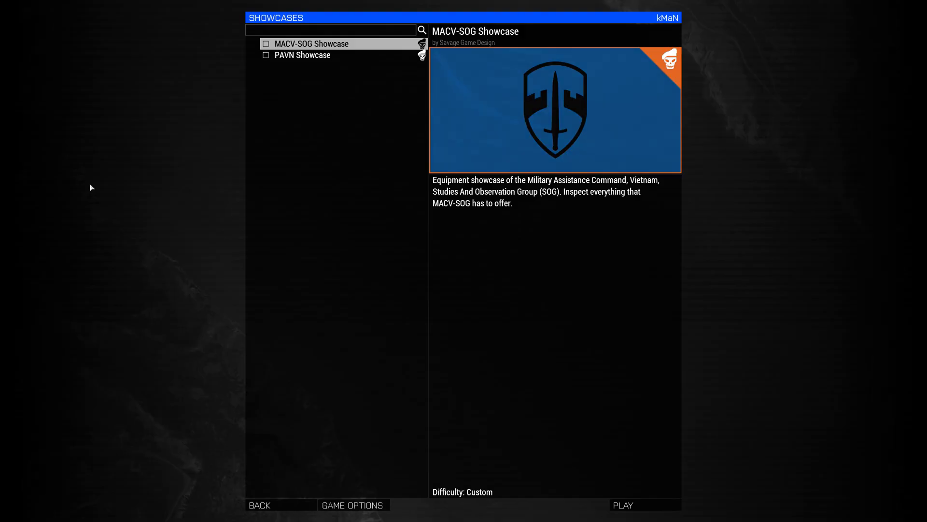
click(265, 504)
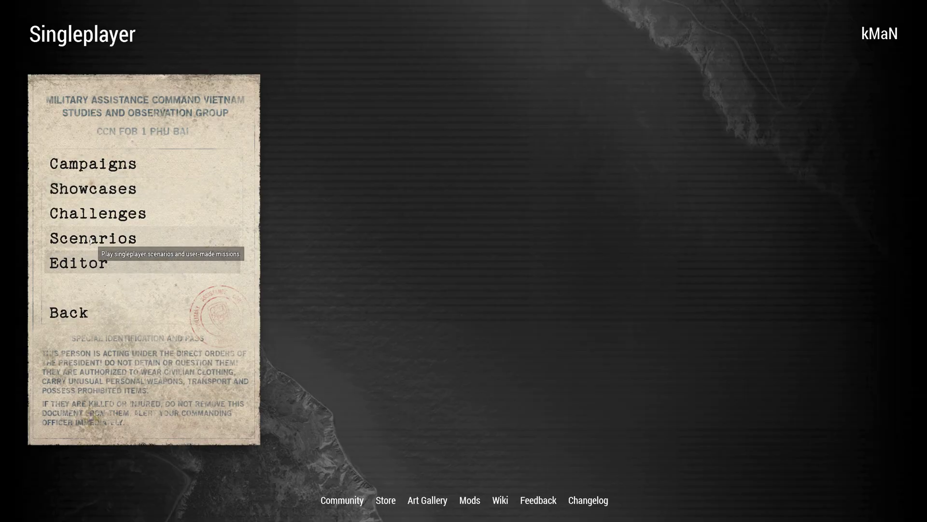
click(91, 213)
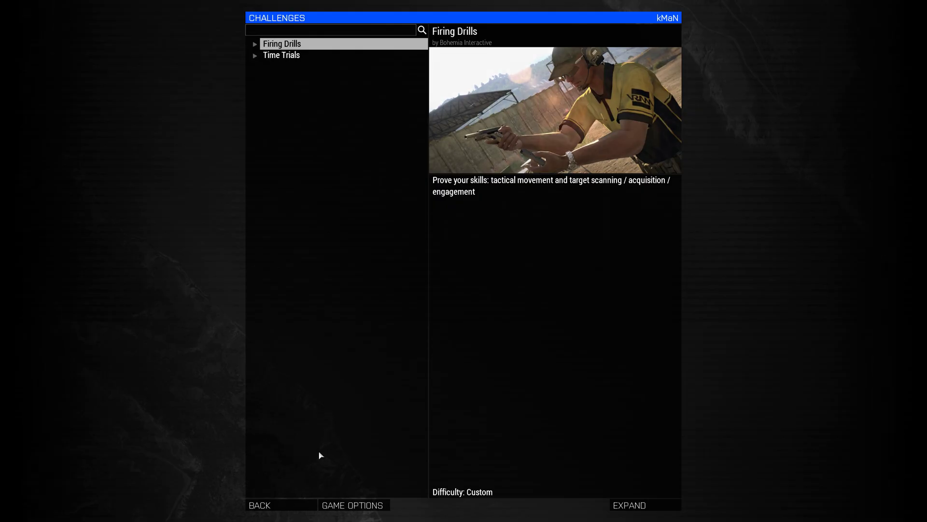
click(268, 504)
click(105, 241)
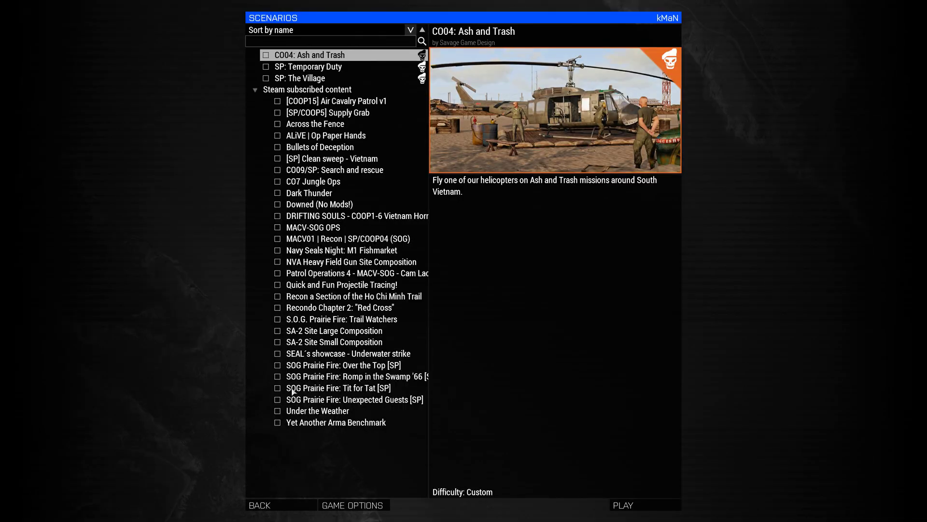
click(285, 501)
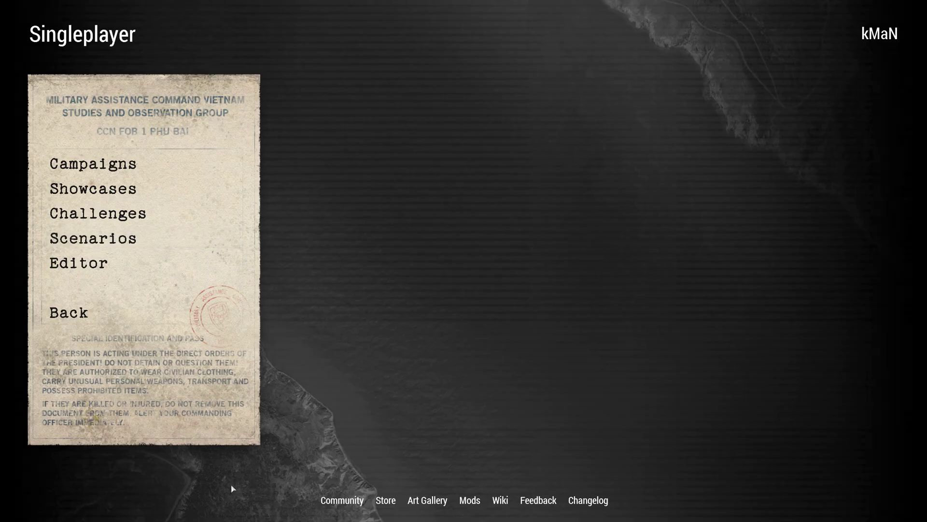
click(87, 265)
click(296, 389)
click(82, 313)
- Look for the arsenal in the game's Options, Extras and Multiplayer sections, returning to the main menu each time
click(107, 241)
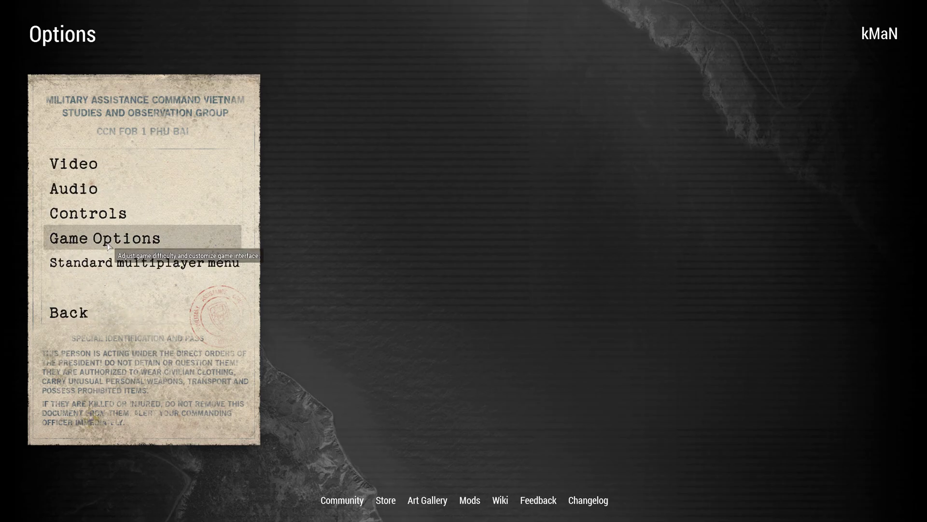
click(99, 263)
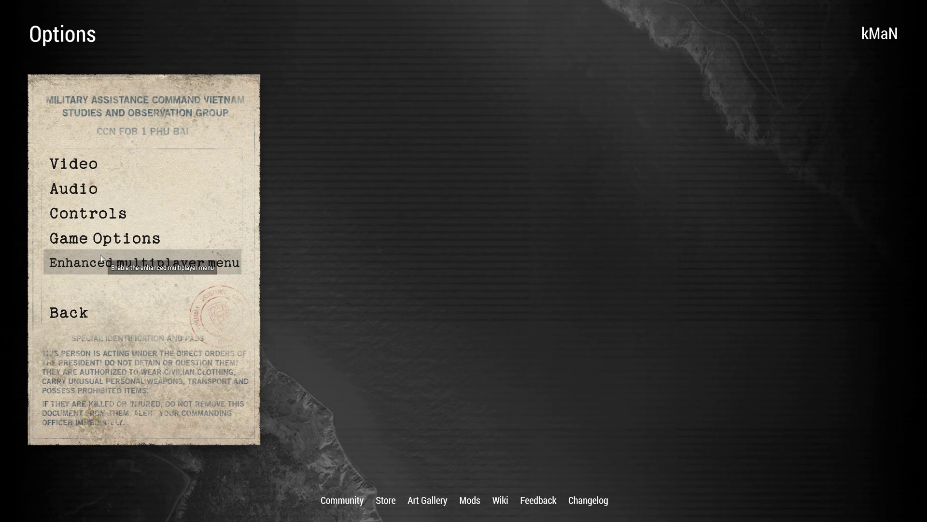
click(69, 314)
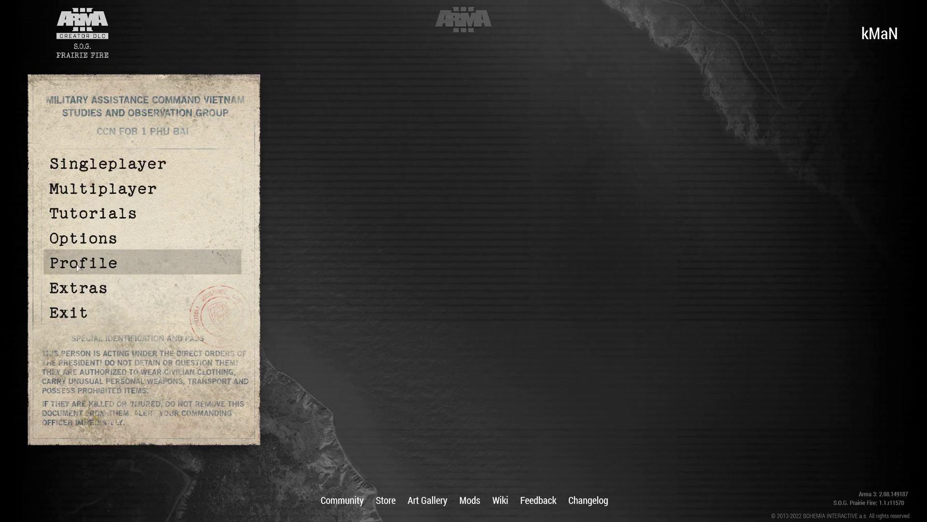
click(80, 290)
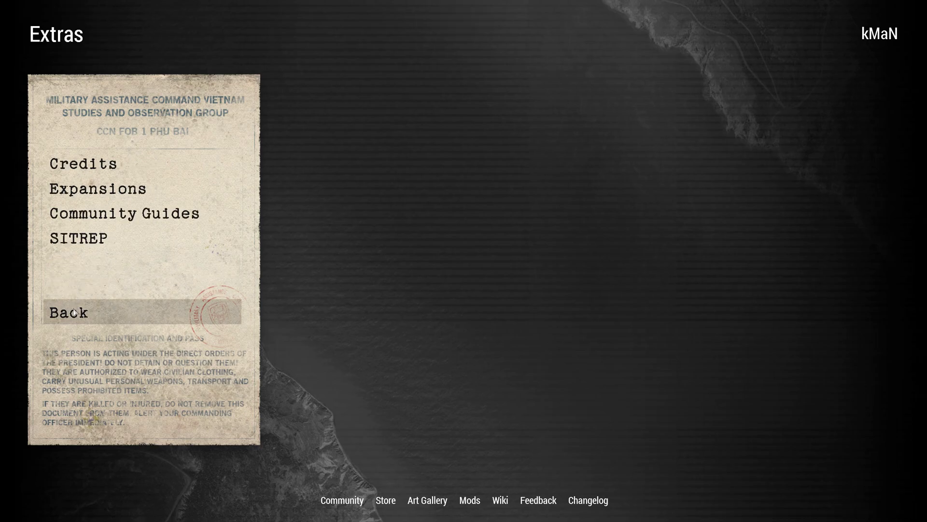
click(74, 313)
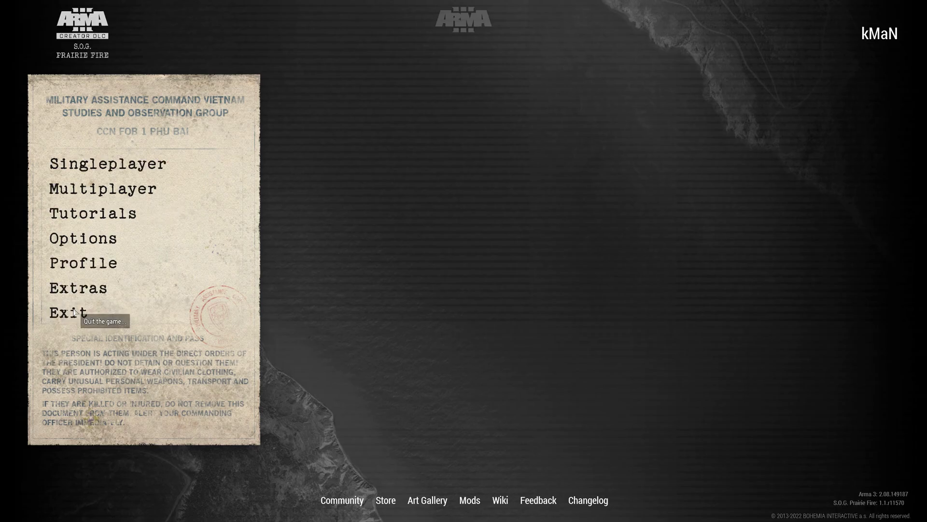
click(103, 195)
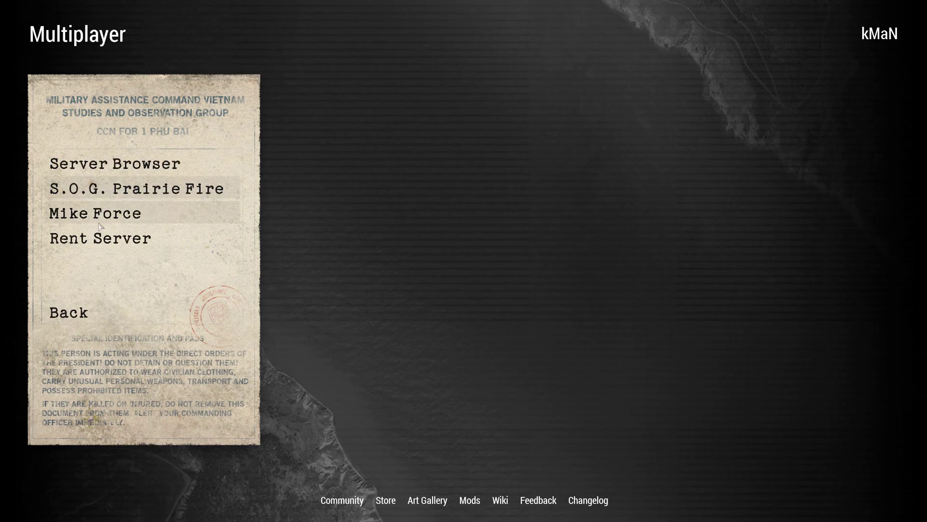
click(66, 312)
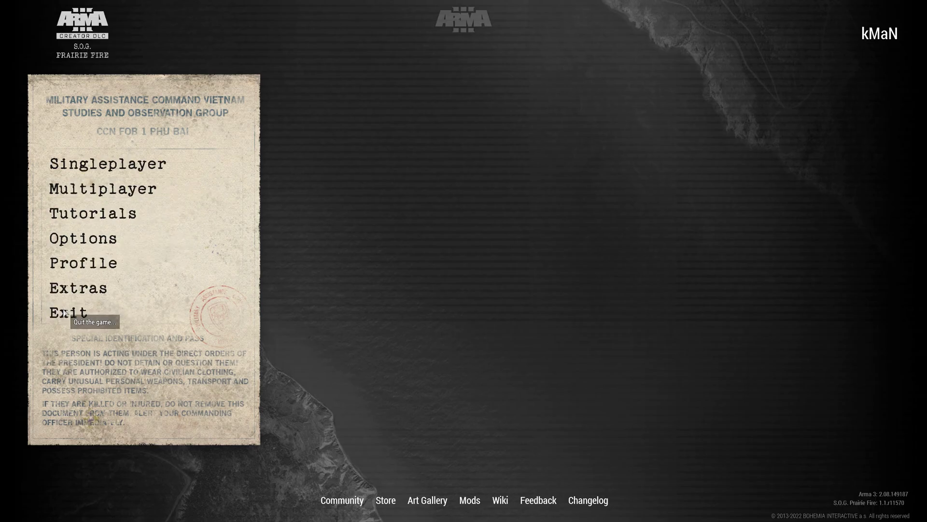
- Open the ACE Arsenal from the game's Tutorials section
click(85, 213)
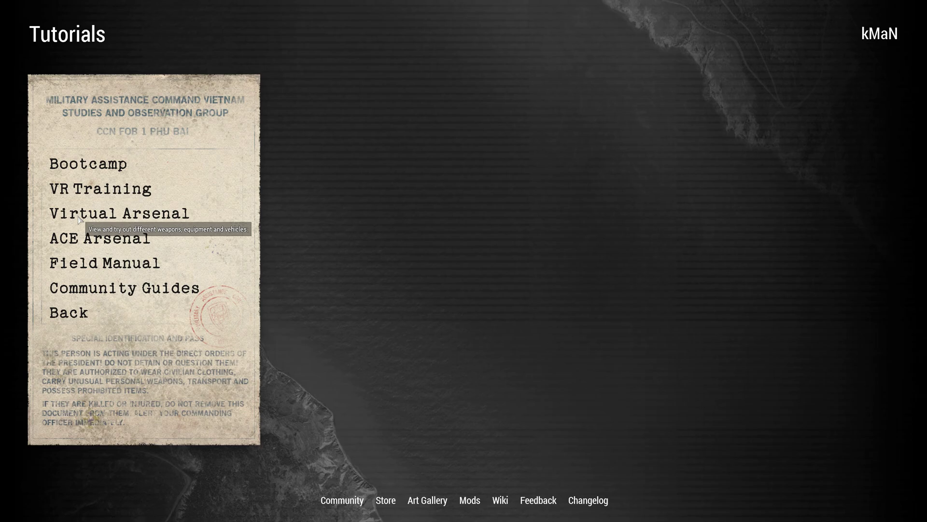
click(109, 244)
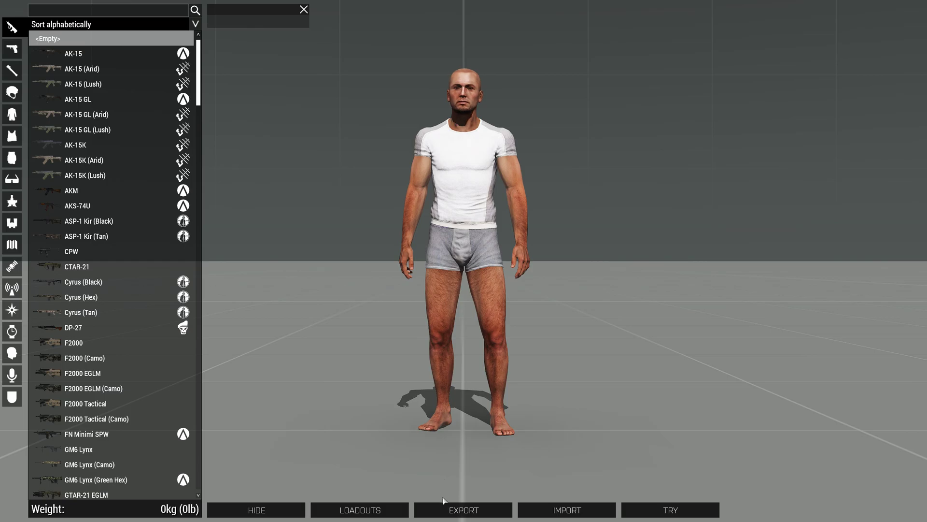
- Switch from the game to the File Explorer window with the mission_framework config folder
key(alt+Tab)
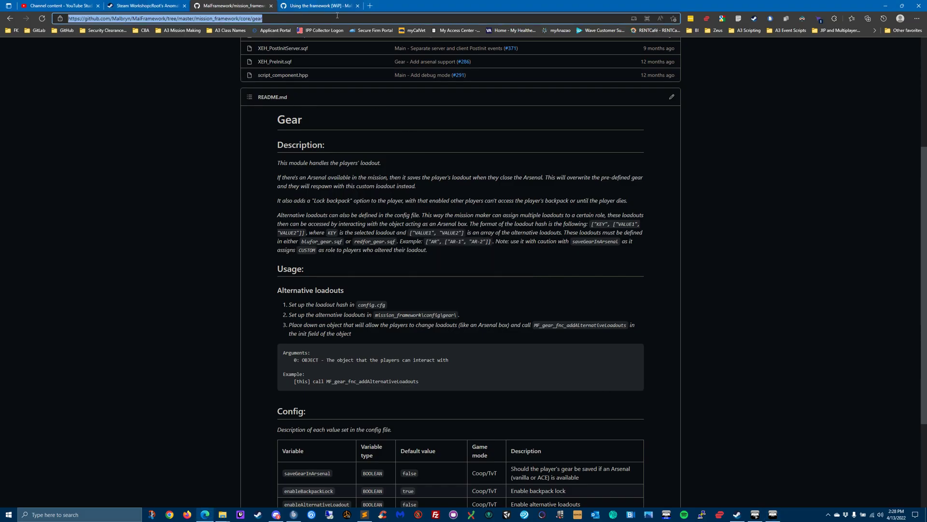
key(alt+Tab)
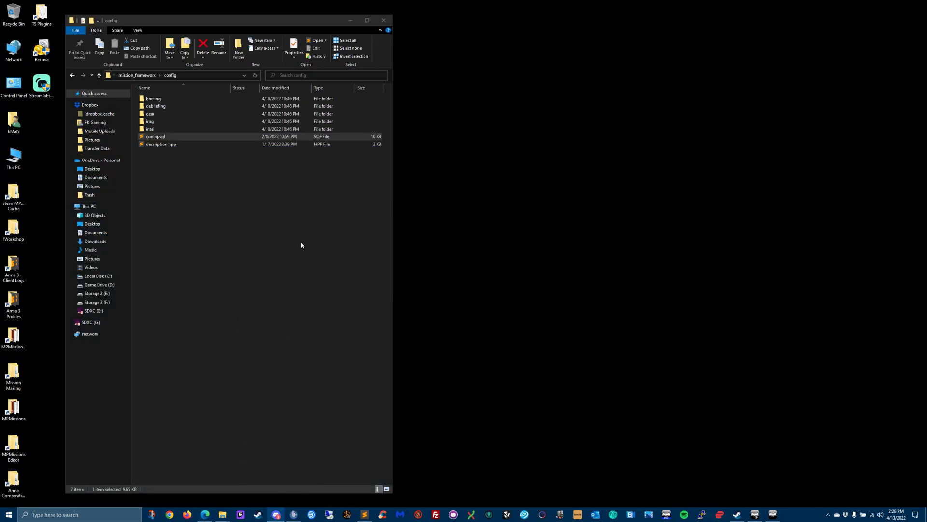
- Open blufor_gear.sqf from the gear folder and copy the gear array of the TL case
double_click(157, 114)
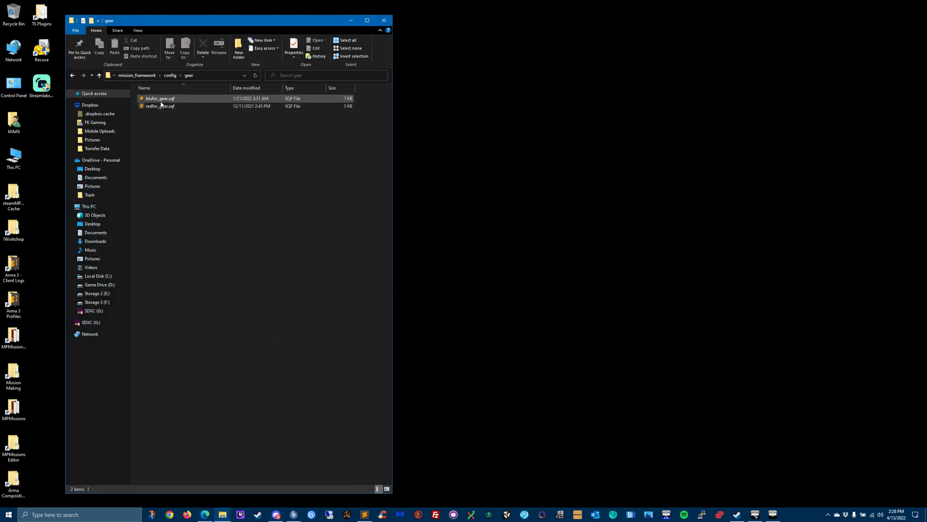
double_click(161, 99)
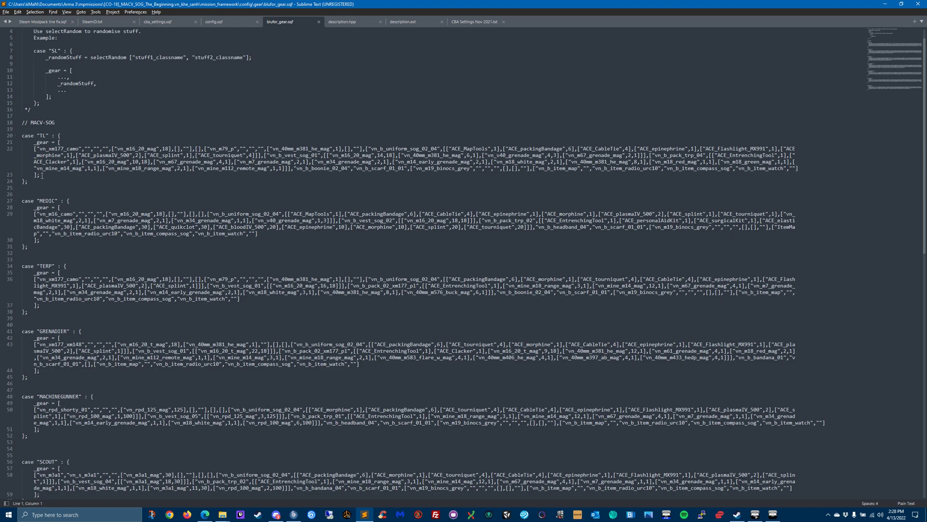
drag(42, 176, 59, 142)
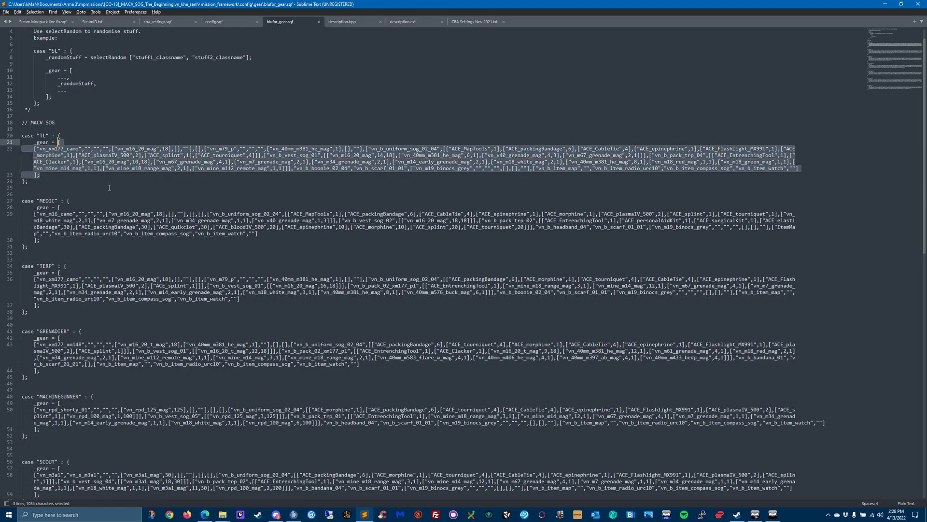
key(ctrl+c)
- Switch to the ACE Arsenal, import the copied TL loadout and view the soldier from the side
click(757, 515)
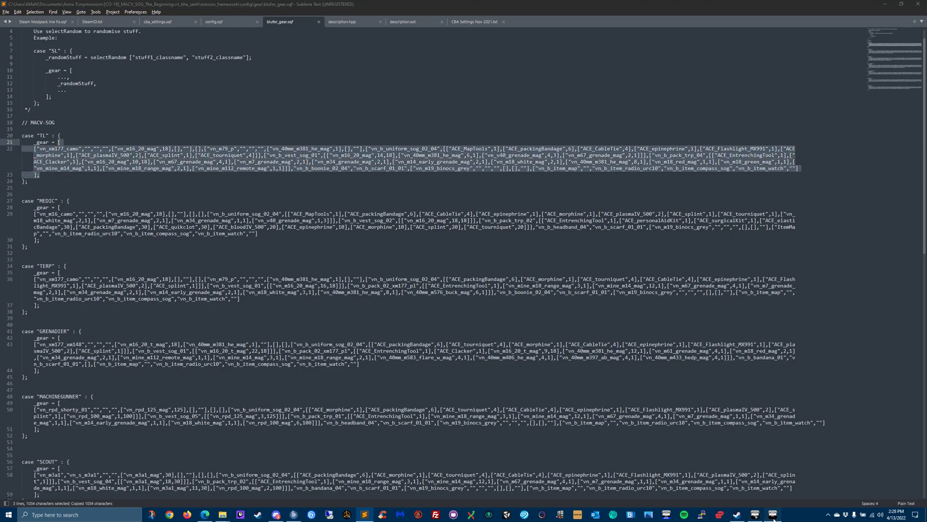
click(541, 511)
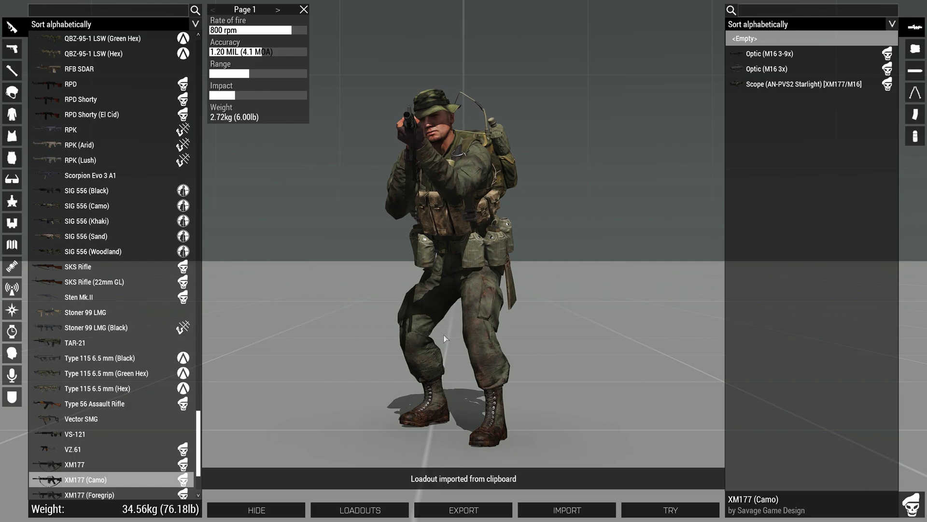
drag(451, 420, 508, 383)
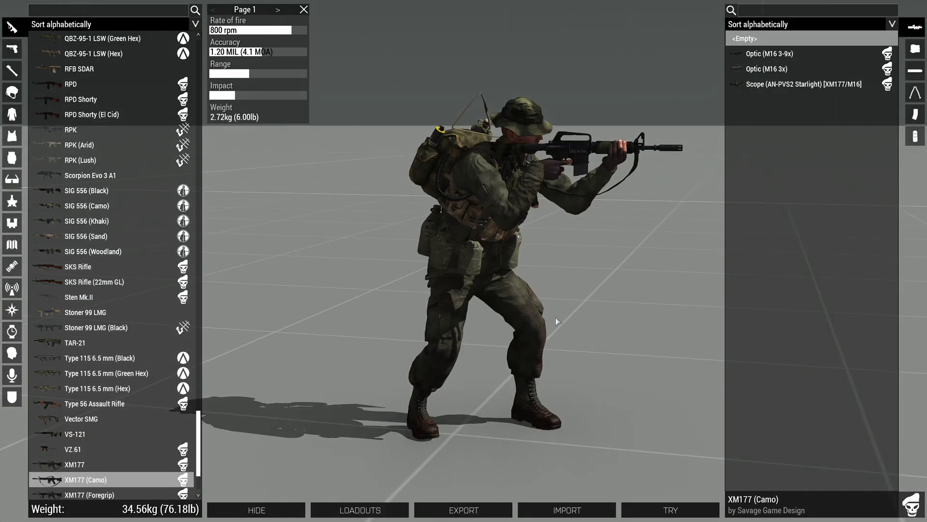
- Copy the TL gear array again in Sublime Text and repeat the loadout import in the ACE Arsenal
key(alt+Tab)
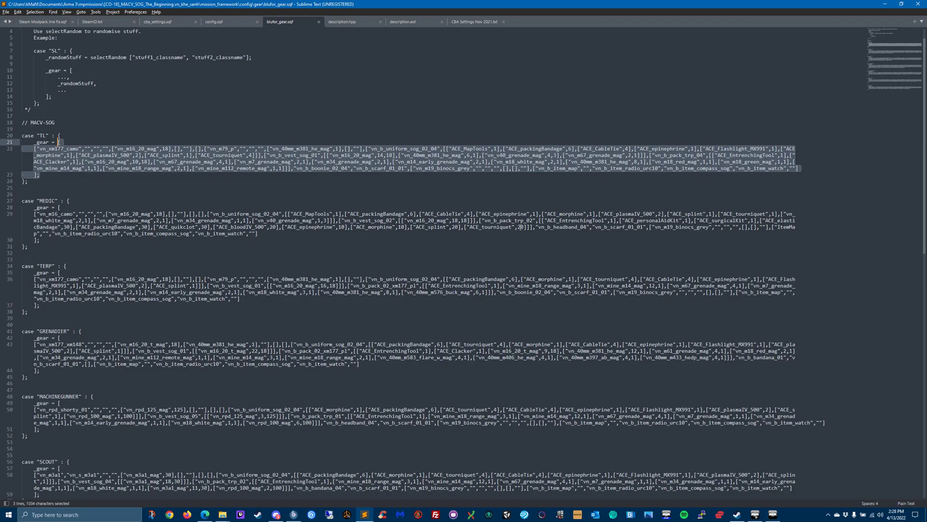
key(ctrl+c)
click(773, 516)
click(573, 506)
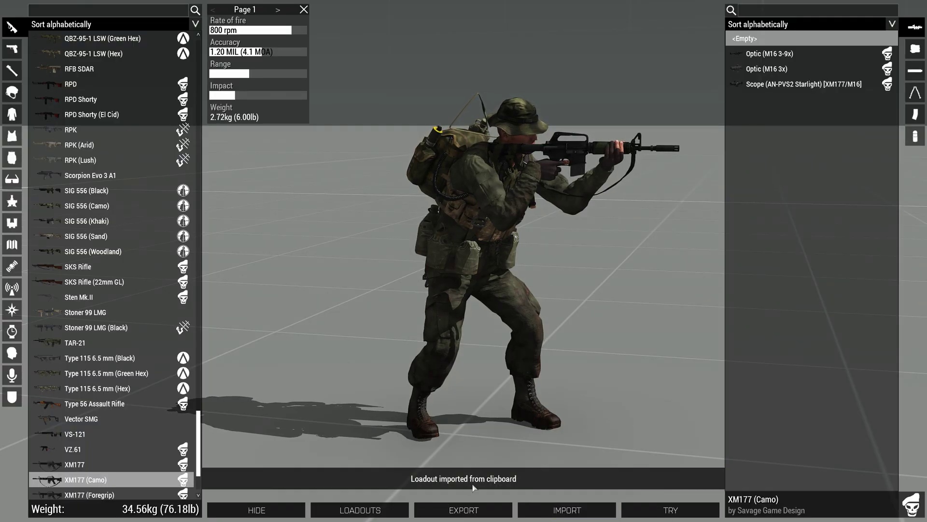
right_drag(487, 240, 474, 255)
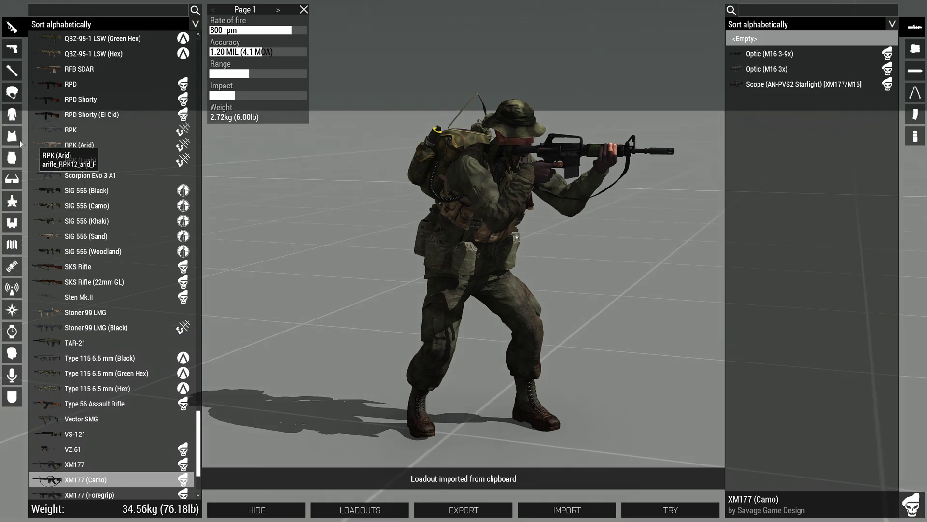
- Try out the imported loadout in the game and examine the backpack and vest contents in the inventory
click(13, 115)
click(653, 511)
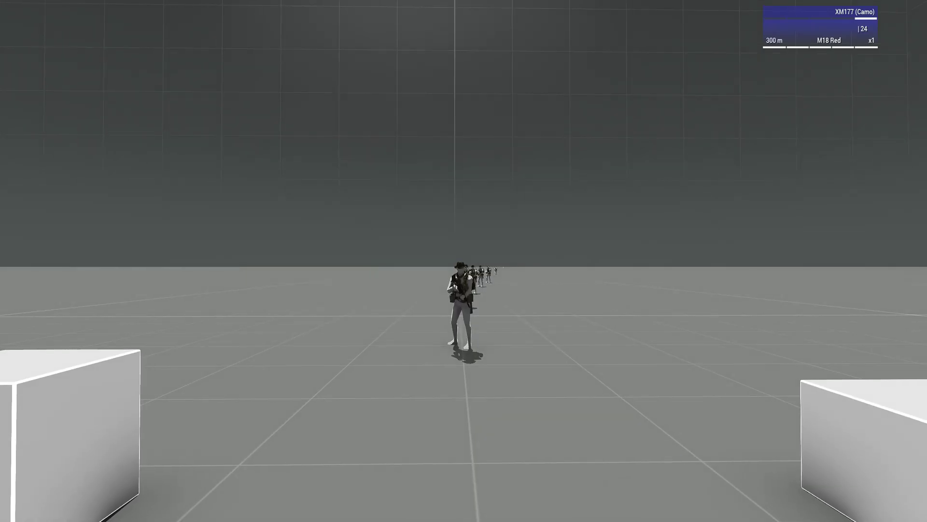
key(i)
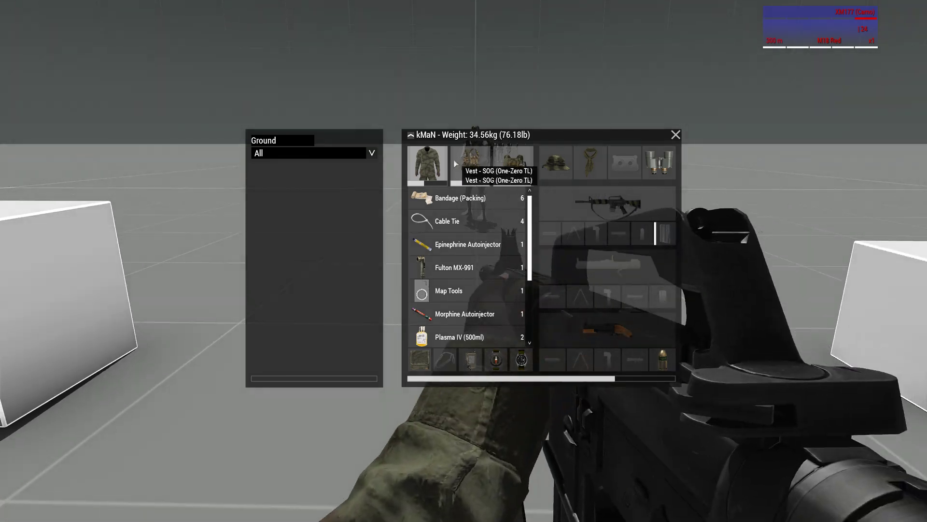
click(511, 164)
click(470, 164)
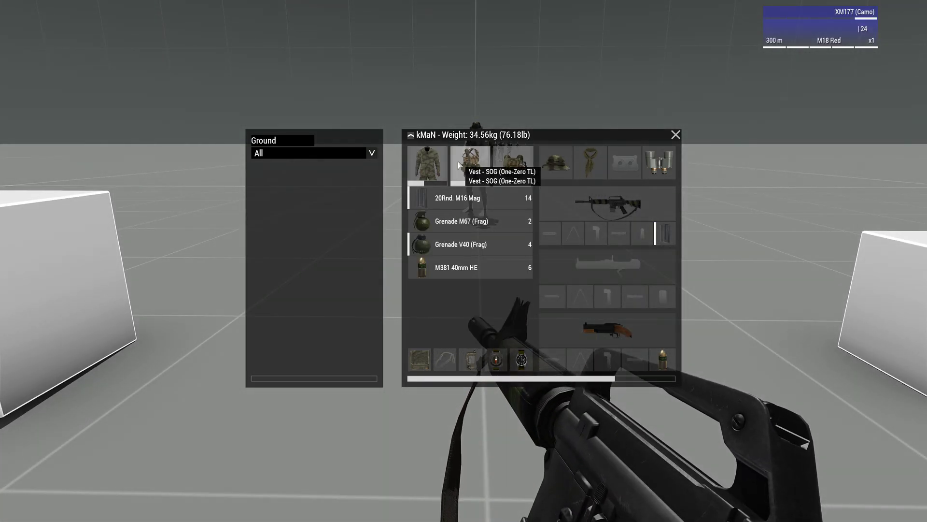
click(677, 137)
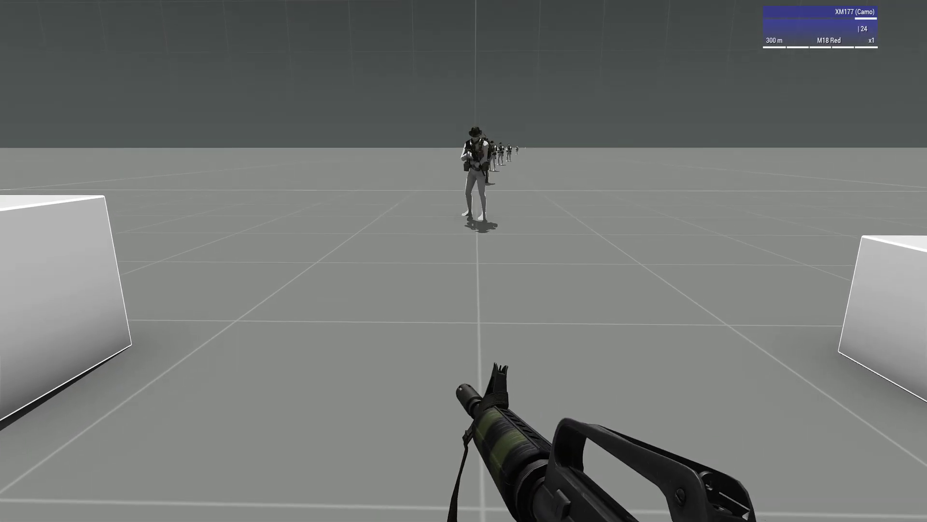
- Reopen the ACE Arsenal and equip the RPD Shorty and the Pack - SOG (Tropical Demo) backpack
key(Escape)
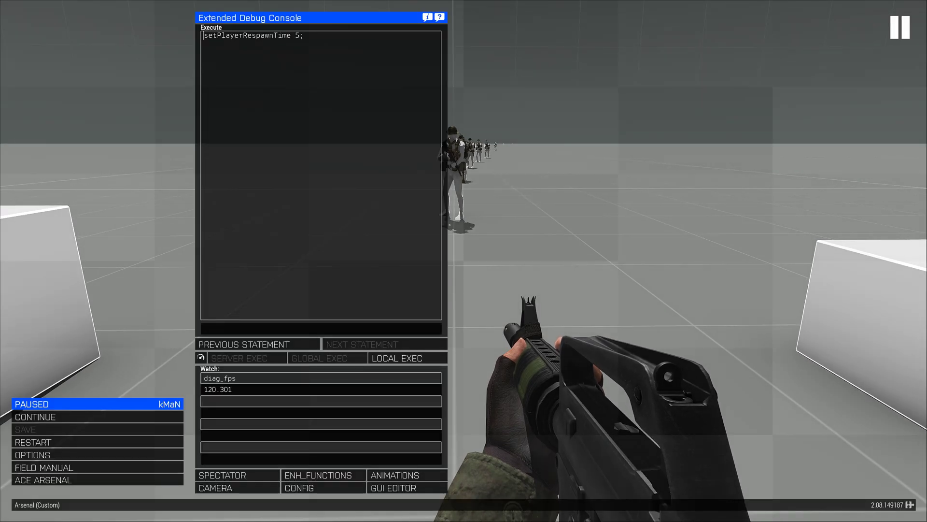
click(53, 480)
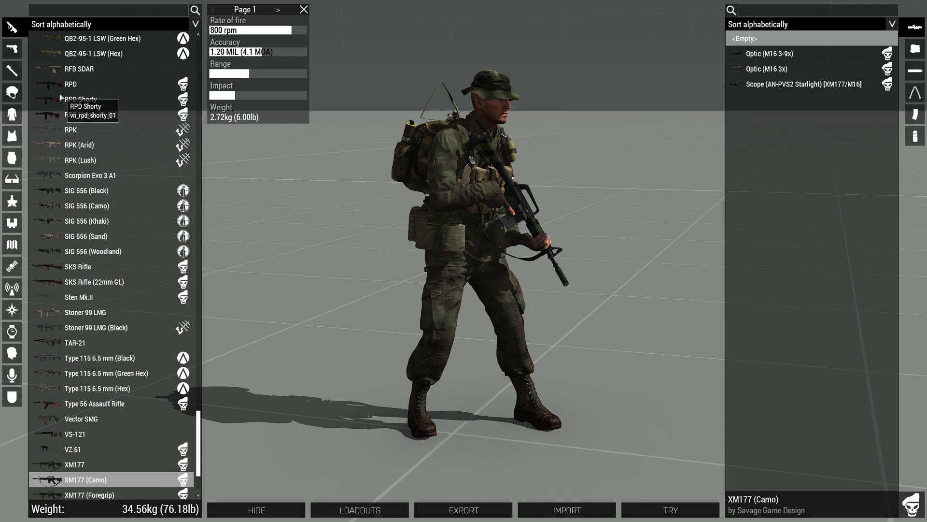
click(84, 99)
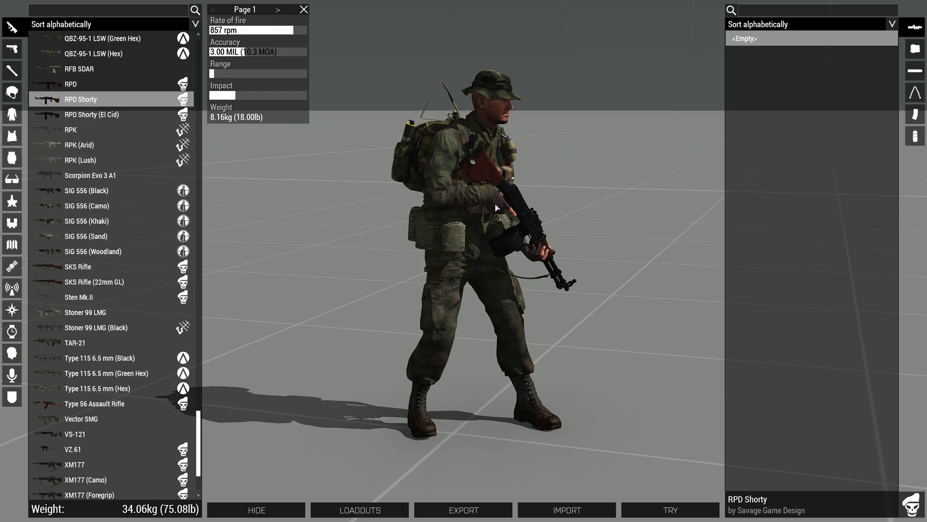
click(13, 157)
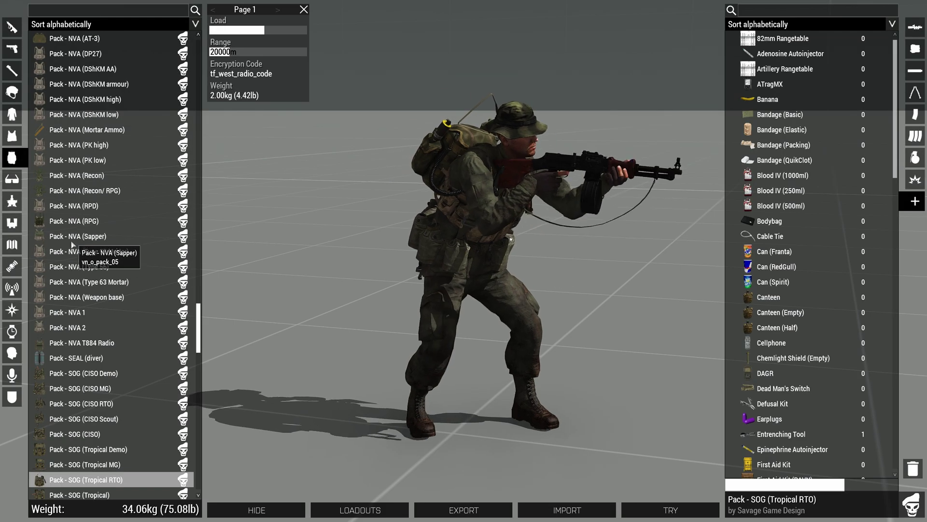
scroll(76, 362, down, 2)
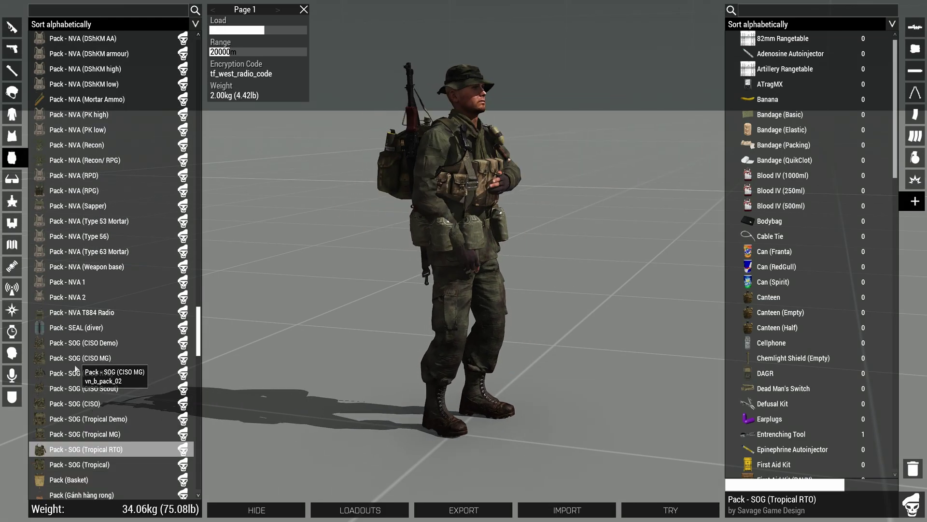
click(80, 418)
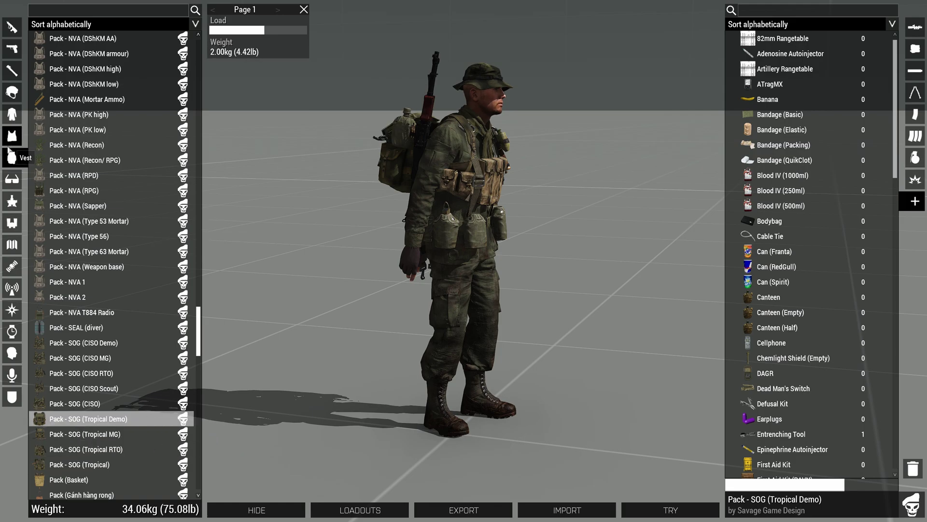
- Change the uniform to BDU MACV 6 (Olive) and the facewear to Scarf (Red)
click(12, 114)
click(80, 403)
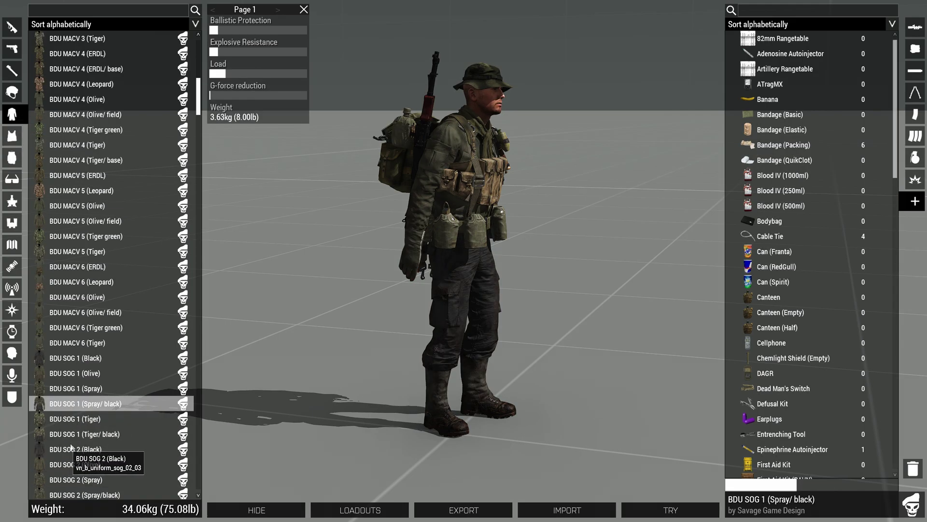
click(70, 297)
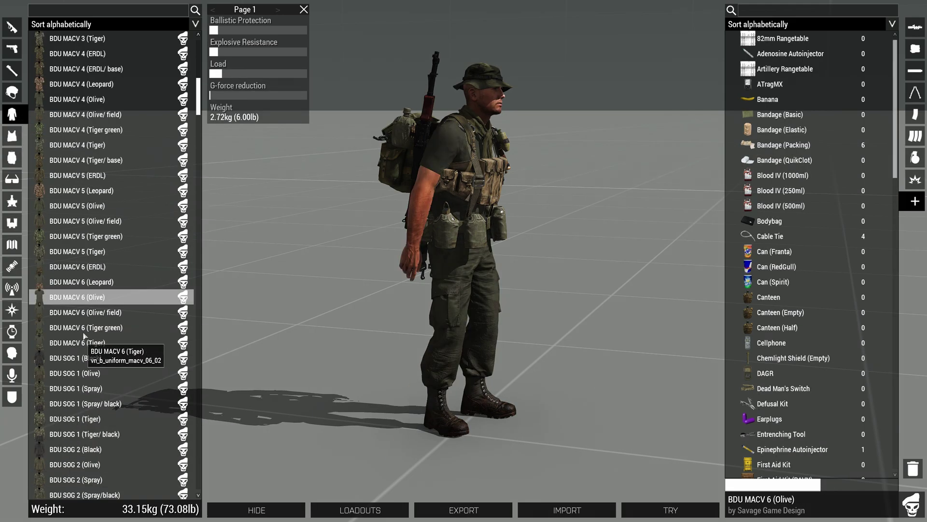
click(12, 179)
scroll(94, 264, down, 5)
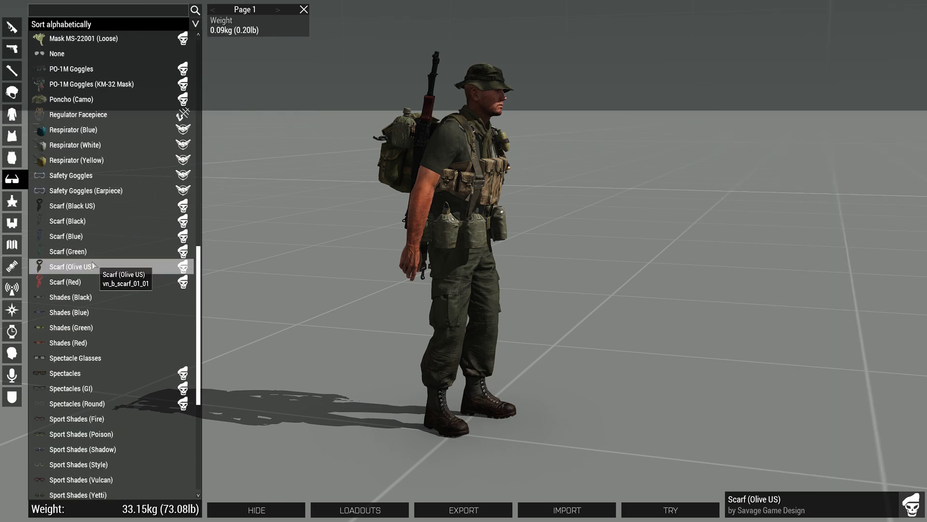
click(92, 282)
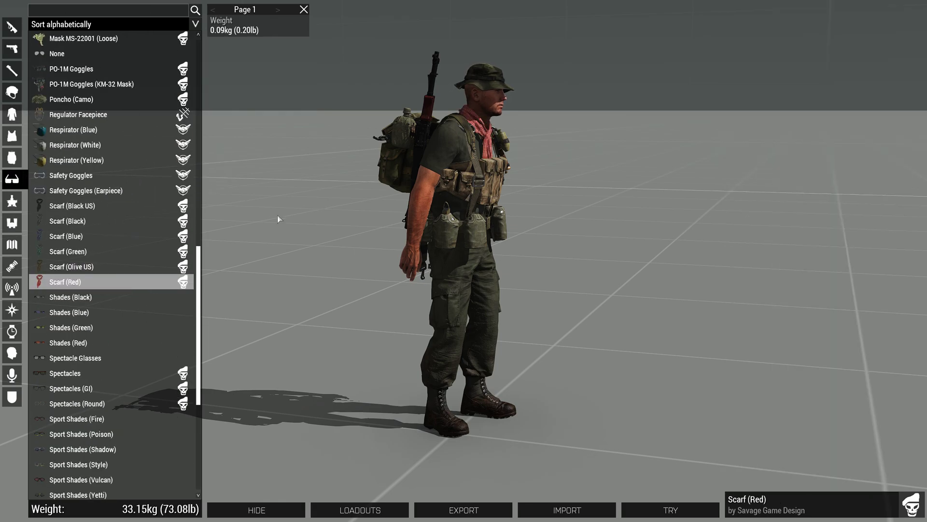
- Add one Blood IV (500ml) and one Bodybag to the vest
click(12, 136)
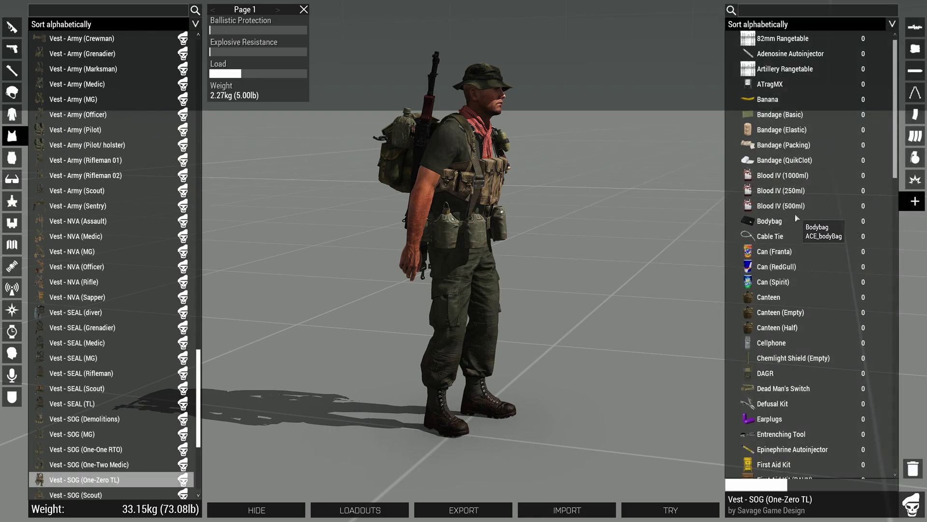
click(817, 221)
click(864, 206)
click(884, 206)
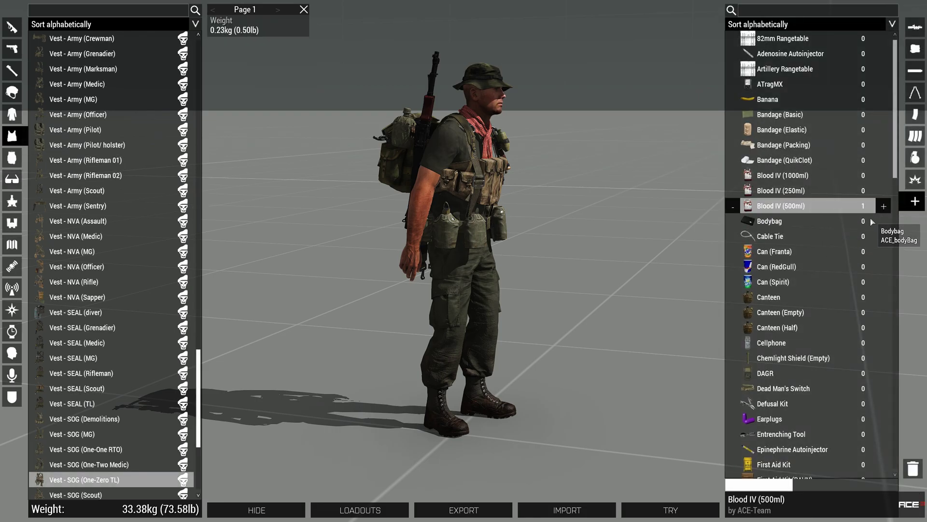
click(873, 221)
click(884, 221)
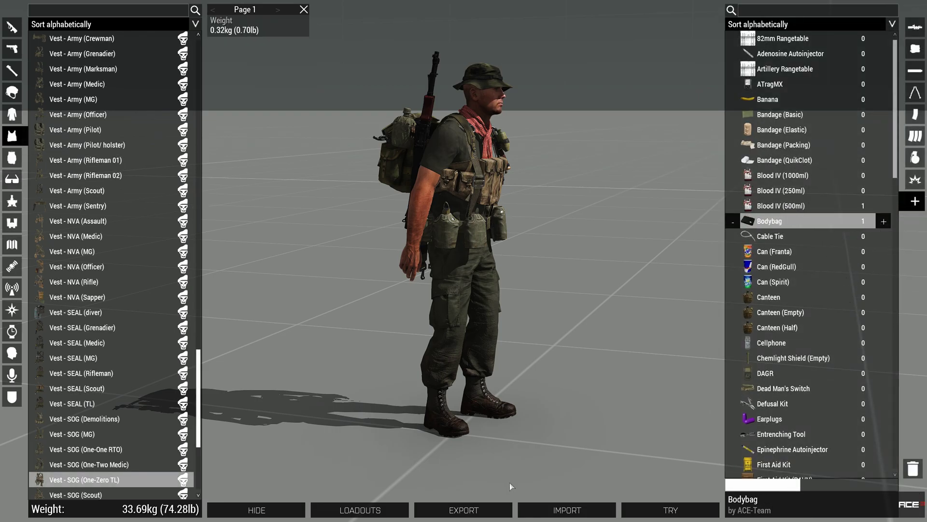
- Export the current loadout to the clipboard and paste it into a new Sublime Text file
click(473, 510)
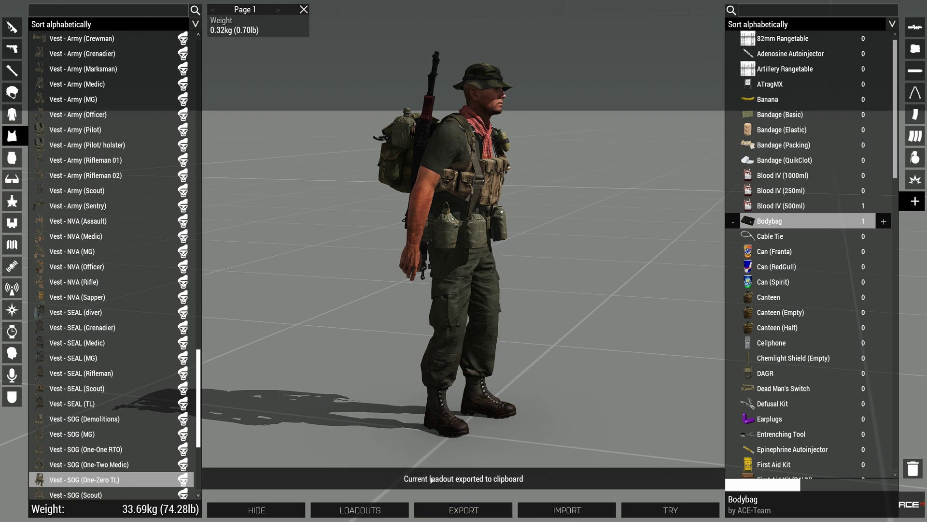
key(alt+Tab)
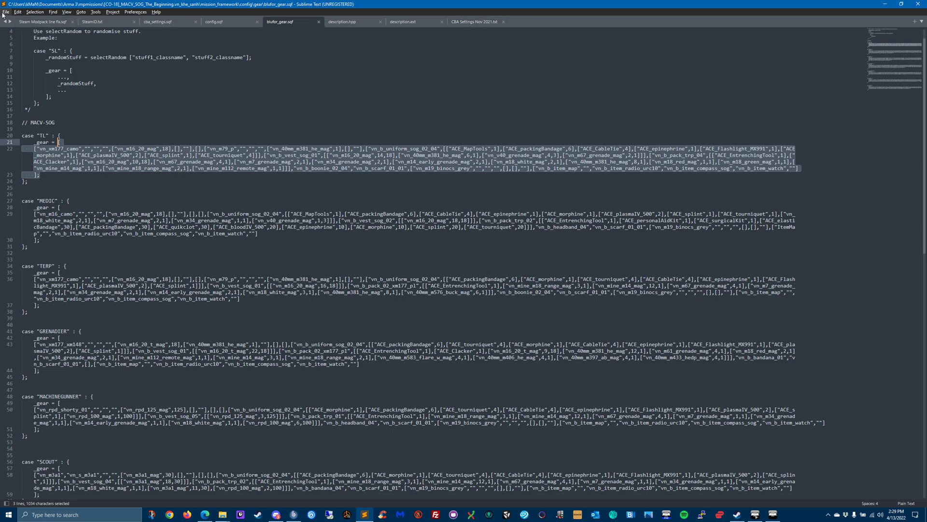
click(5, 12)
click(19, 20)
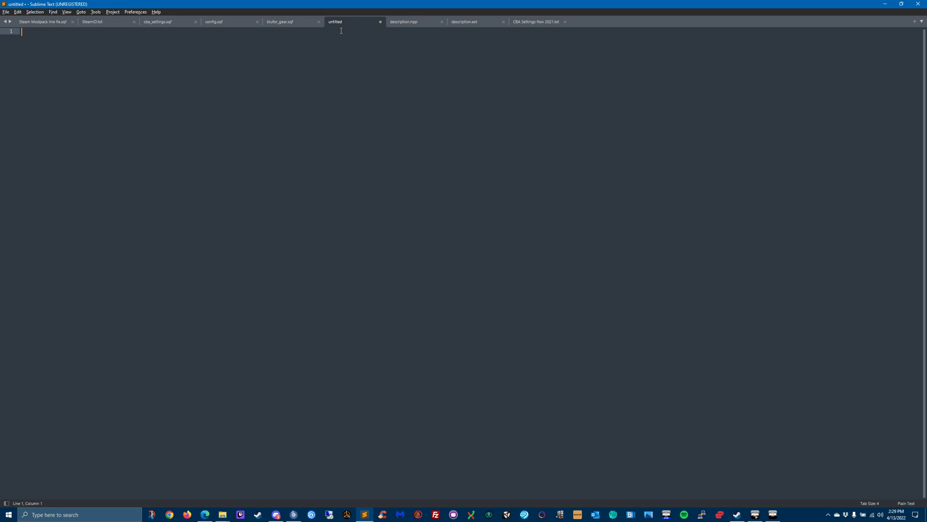
text([["vn_rpd_shorty_01","","","",["vn_rpd_125_mag",125],[],""],[],["vn_m79_p","","","",["vn_40mm_m381_he_mag",1],[],""],["vn_b_uniform_macv_06_07",[["ACE_MapTools",1],["ACE_packingBandage",6],["ACE_CableTie",4],["ACE_epinephrine",1],["ACE_Flashlight_MX991",1],["ACE_morphine",1],["ACE_plasmaIV_500",2],["ACE_splint",1],["ACE_tourniquet",4]]],["vn_b_vest_sog_01",[["ACE_bloodIV_500",1],["ACE_bodyBag",1],["vn_40mm_m381_he_mag",6,1],["vn_v40_grenade_mag",4,3],["vn_m67_grenade_mag",2,1]]],["vn_b_pack_trp_03",[["ACE_EntrenchingTool",1],["ACE_Clacker",1],["vn_m67_grenade_mag",4,1],["vn_m7_grenade_mag",2,1],["vn_m34_grenade_mag",2,1],["vn_m14_early_grenade_mag",2,1],["vn_m18_white_mag",2,1],["vn_40mm_m381_he_mag",8,1],["vn_m18_red_mag",1,1],["vn_m18_green_mag",1,1],["vn_mine_m14_mag",1,1],["vn_mine_m18_range_mag",2,1],["vn_mine_m112_remote_mag",1,1]]],"vn_b_boonie_02_04","vn_o_scarf_01_01",["vn_m19_binocs_grey","","","",[],[],""],["vn_b_item_map","","vn_b_item_radio_urc10","vn_b_item_compass_sog","vn_b_item_watch",""]])
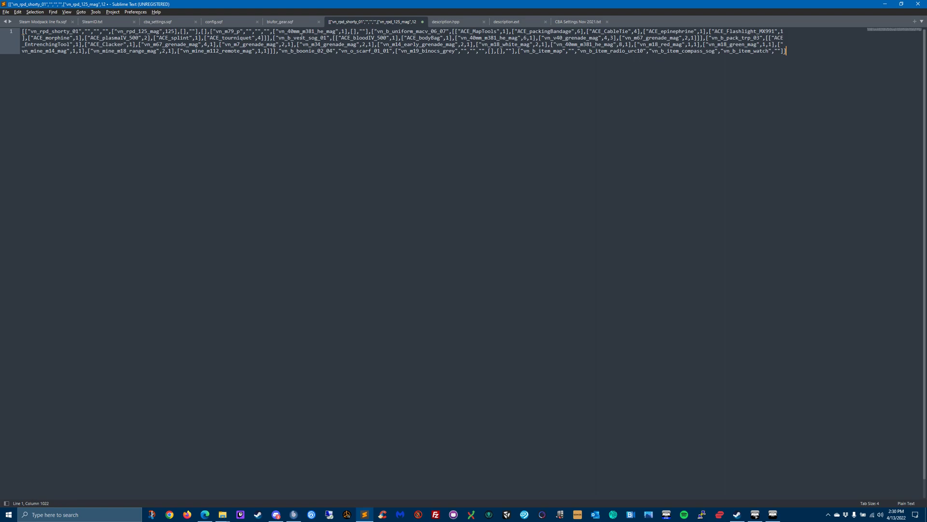
- Switch to the ACE Arsenal and check the class name of the equipped Pack - SOG (Tropical Demo)
click(772, 513)
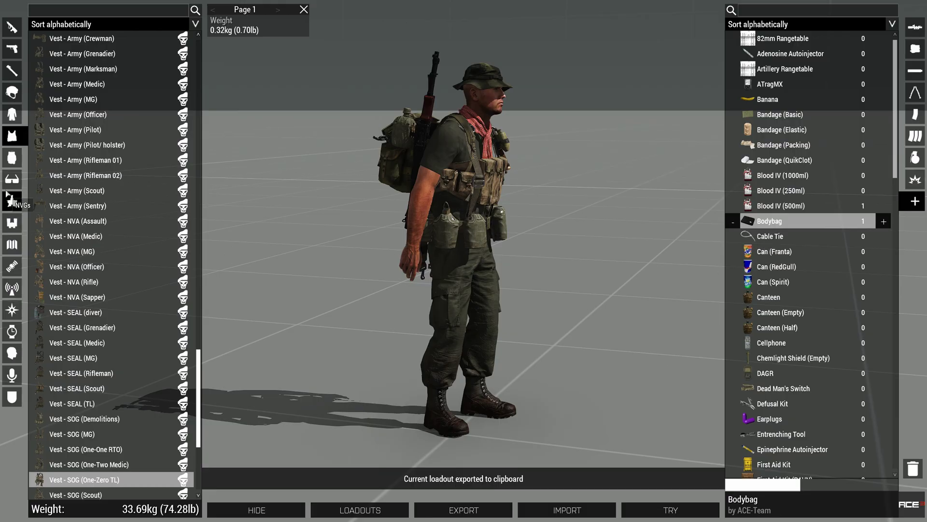
click(12, 157)
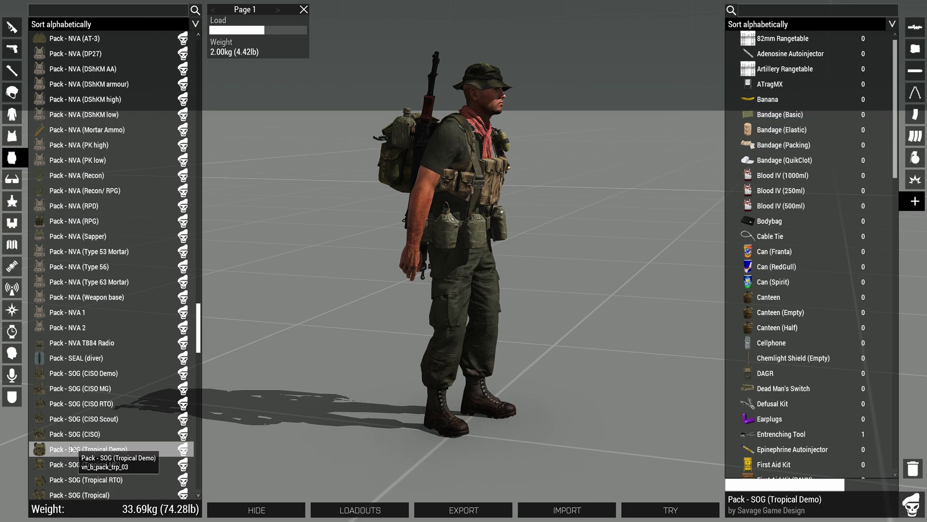
- Switch to Sublime Text and place the cursor at the end of the TL gear array in blufor_gear.sqf
key(alt+Tab)
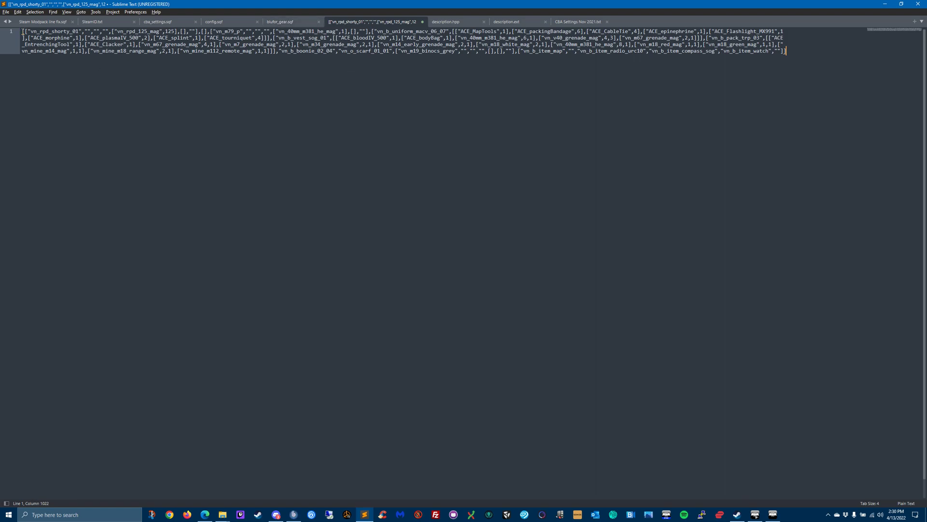
click(279, 22)
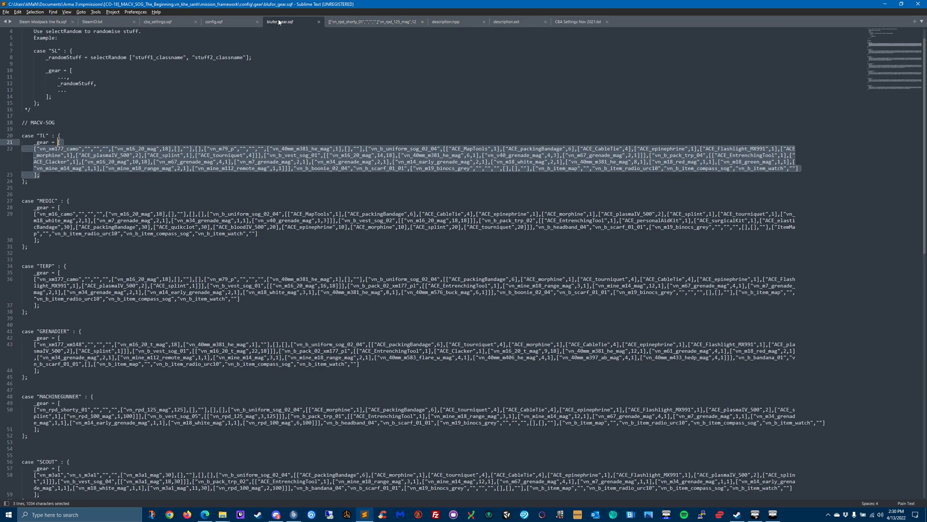
click(55, 171)
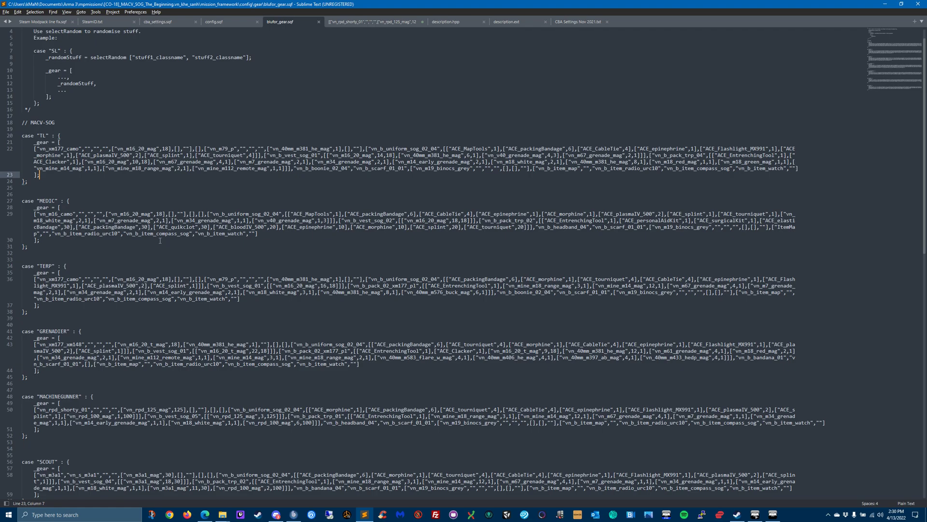
- Open the mpmissions folder from the desktop and place its window beside the gear folder window
click(886, 5)
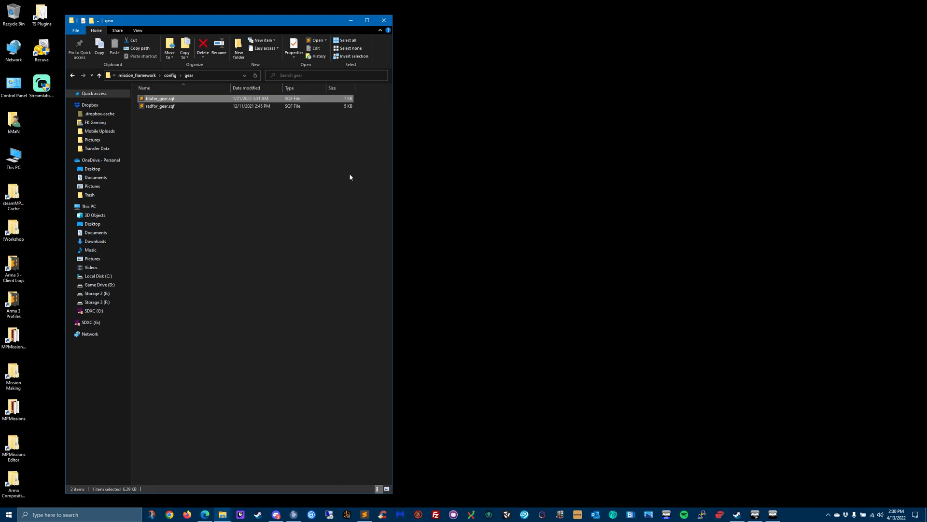
double_click(13, 443)
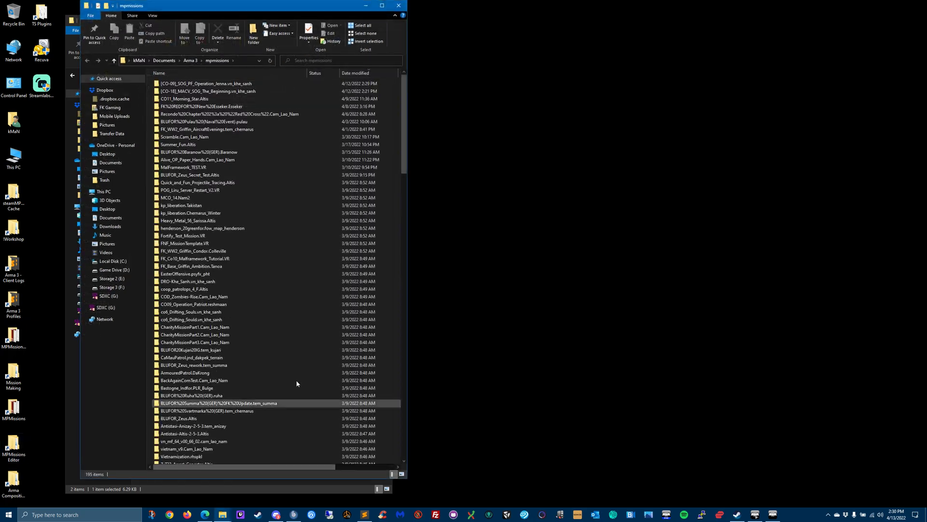
drag(251, 7, 634, 16)
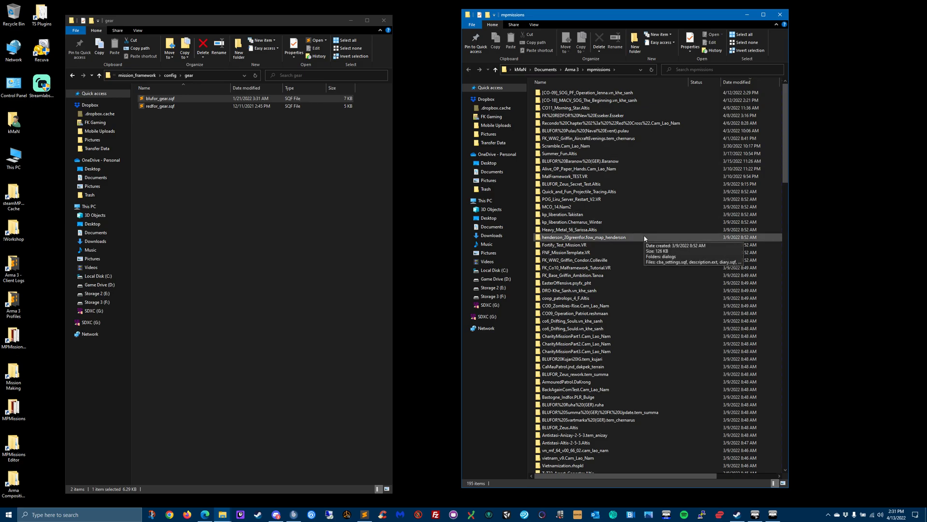
click(363, 515)
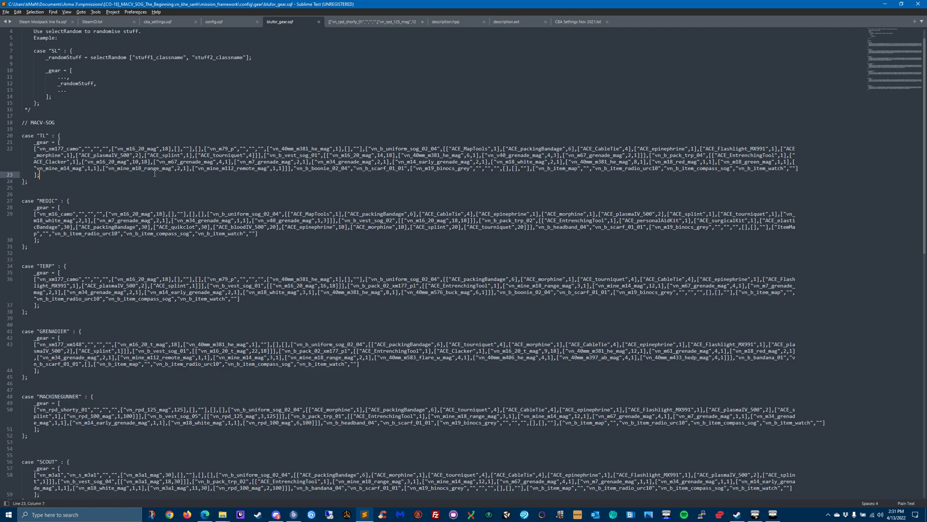
click(885, 4)
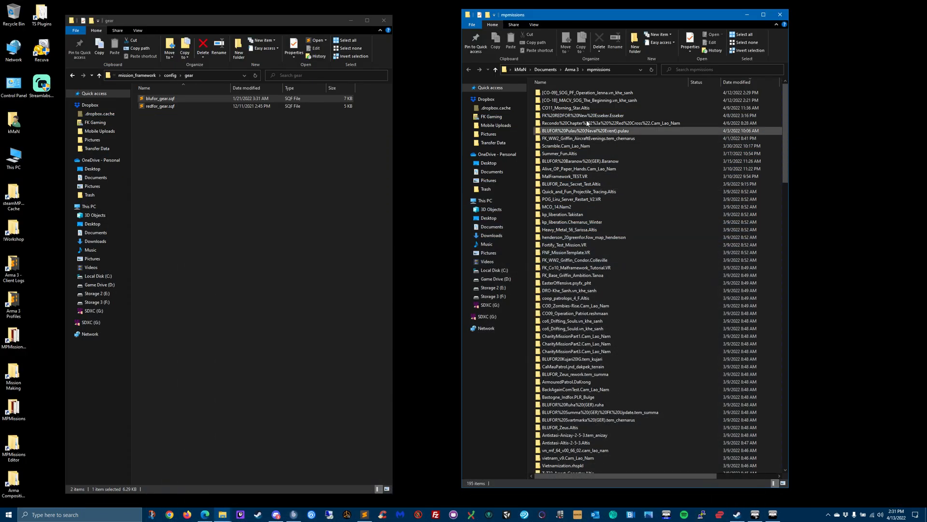
- Open blufor_gear.sqf from the mission_framework\config\gear folder of the [CO-09]_SOG_PF_Operation_Jenna.vn_khe_sanh mission
double_click(587, 92)
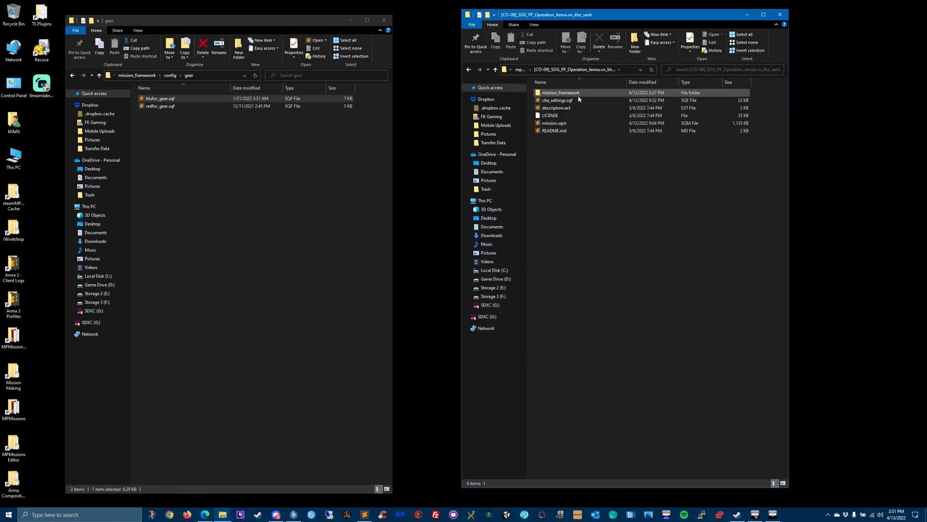
double_click(576, 94)
double_click(570, 95)
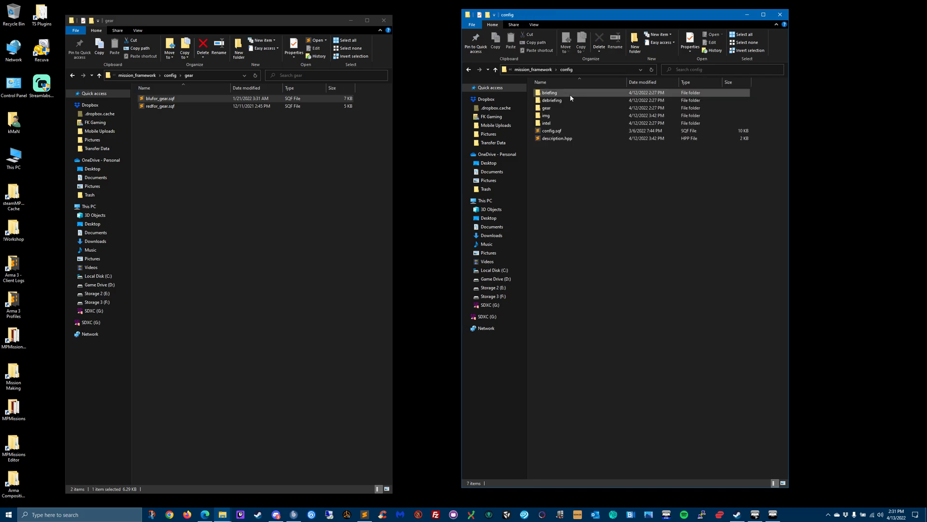
double_click(556, 108)
double_click(551, 93)
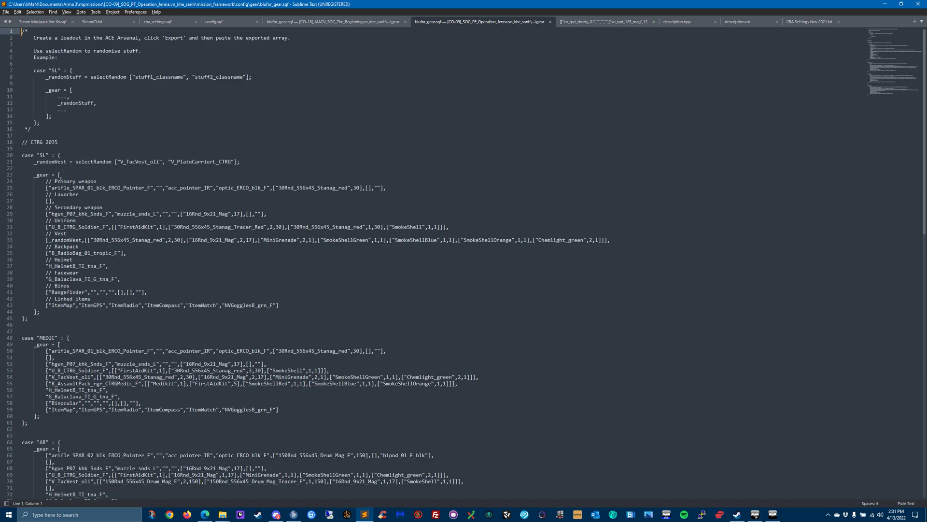
- Compare the default blufor_gear.sqf from CO-09 with the MACV-SOG version and the exported loadout text
click(305, 21)
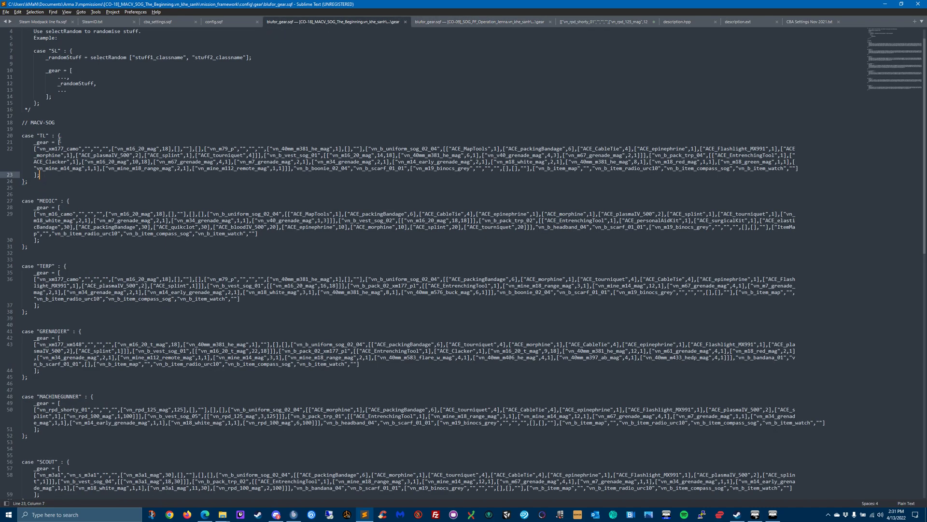
click(436, 23)
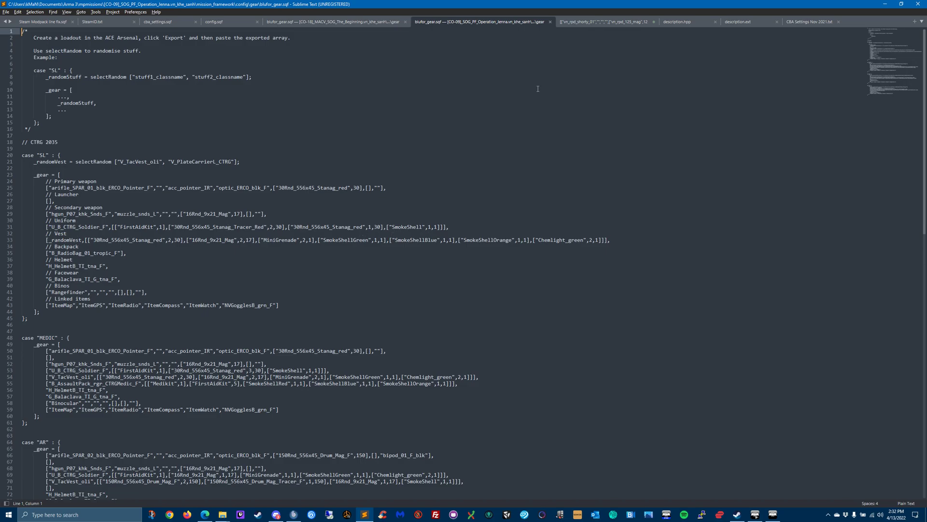
click(600, 22)
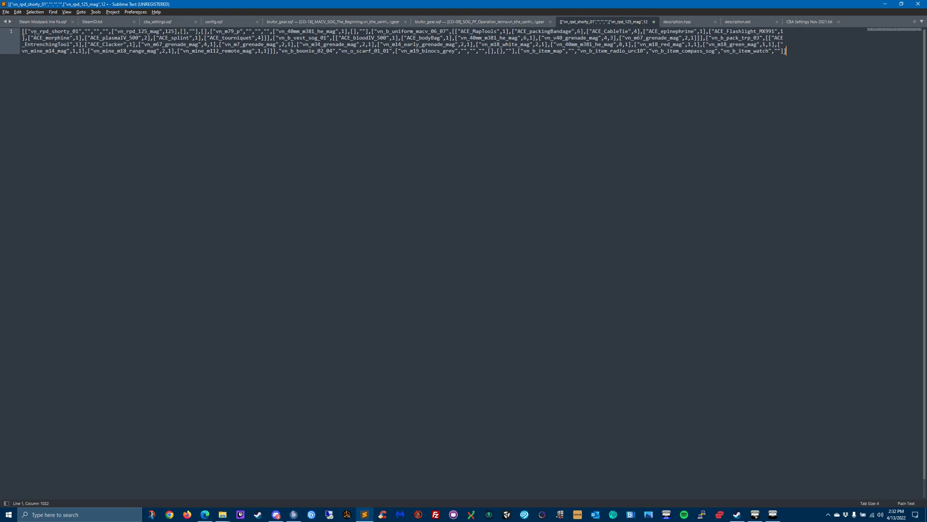
click(432, 22)
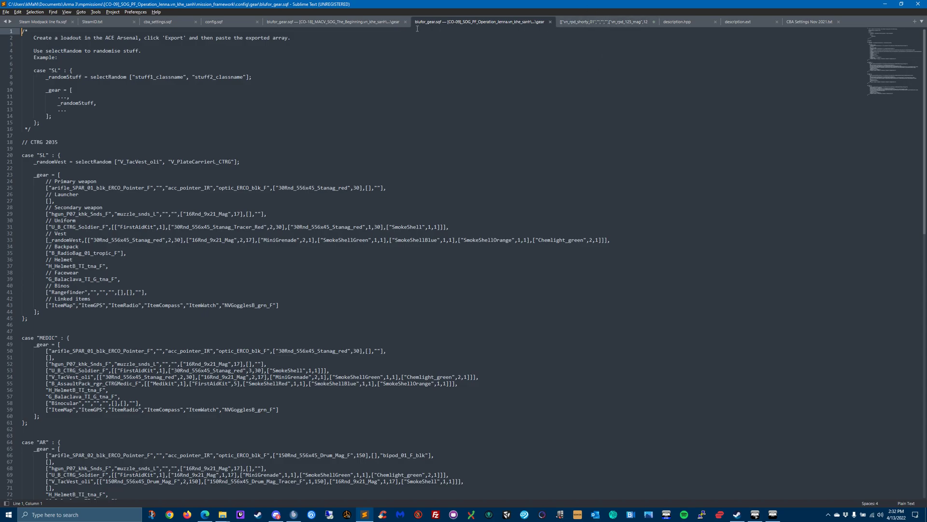
click(610, 22)
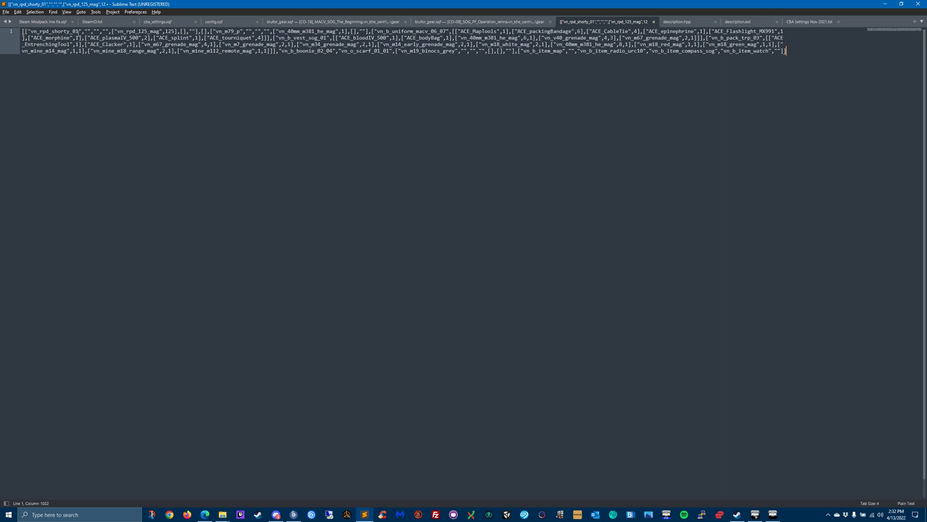
click(477, 23)
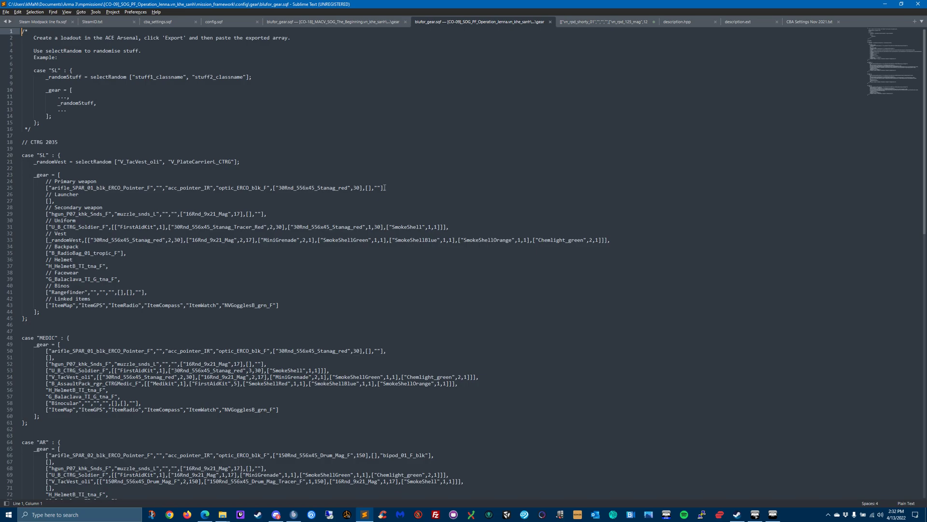
- Examine the SL, MEDIC and AR gear arrays in the CO-09 blufor_gear.sqf against the single-line MACV-SOG arrays
scroll(131, 300, down, 6)
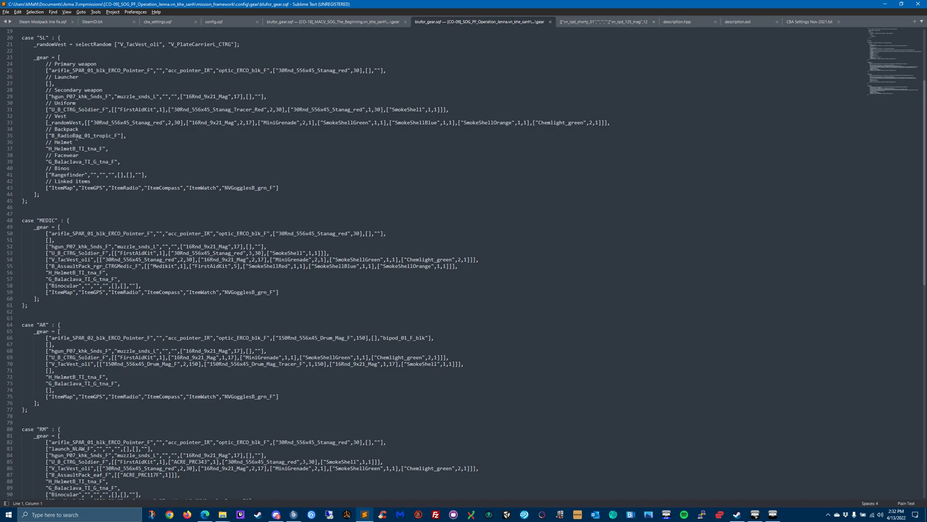
scroll(131, 246, up, 5)
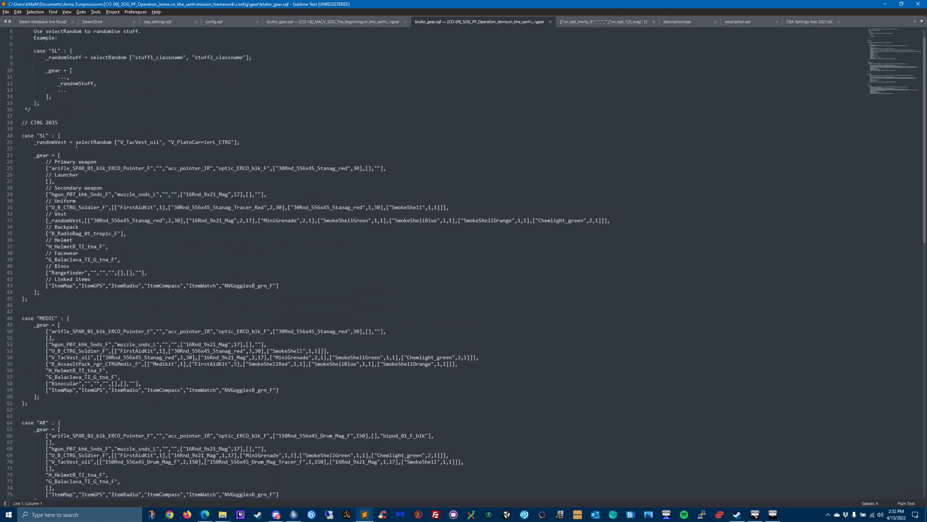
scroll(73, 281, down, 4)
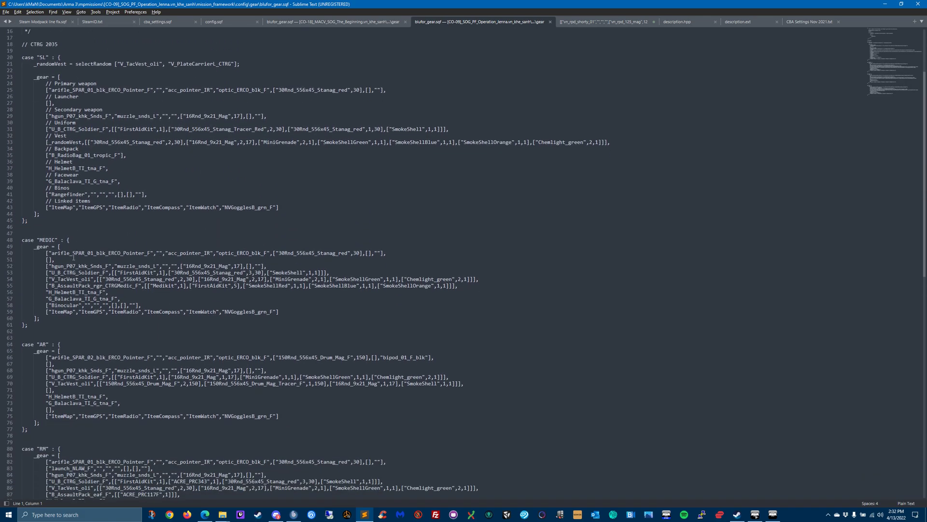
click(311, 24)
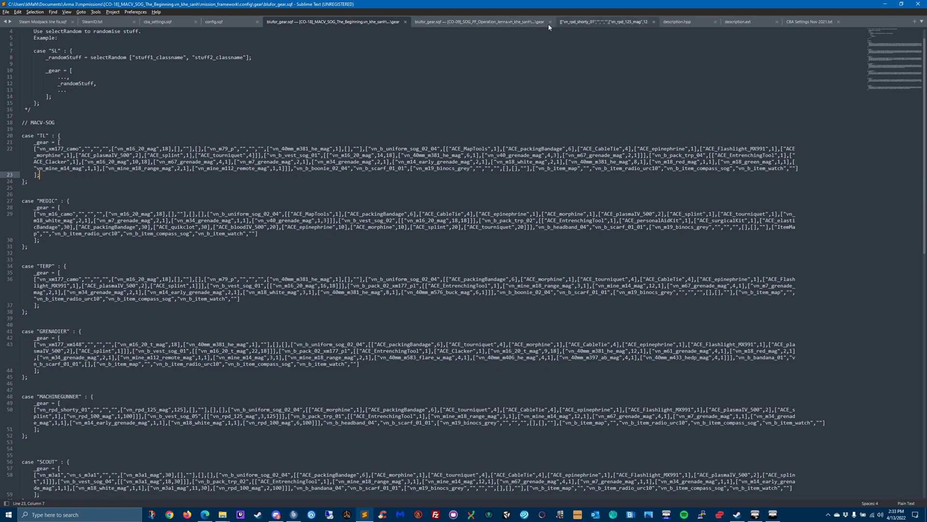
click(510, 21)
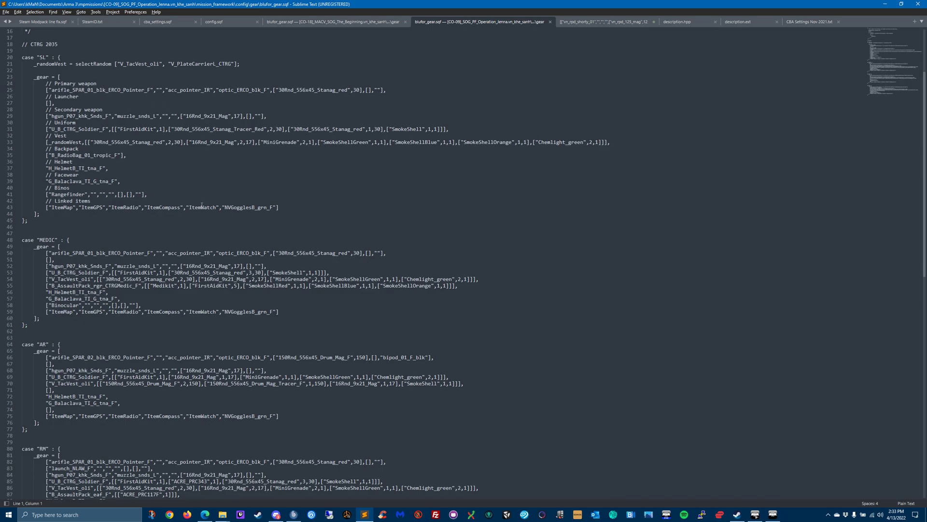
- Switch to the ACE Arsenal and equip the Pack - SEAL (diver) and the BDU MACV 3 (Leopard) uniform
click(772, 514)
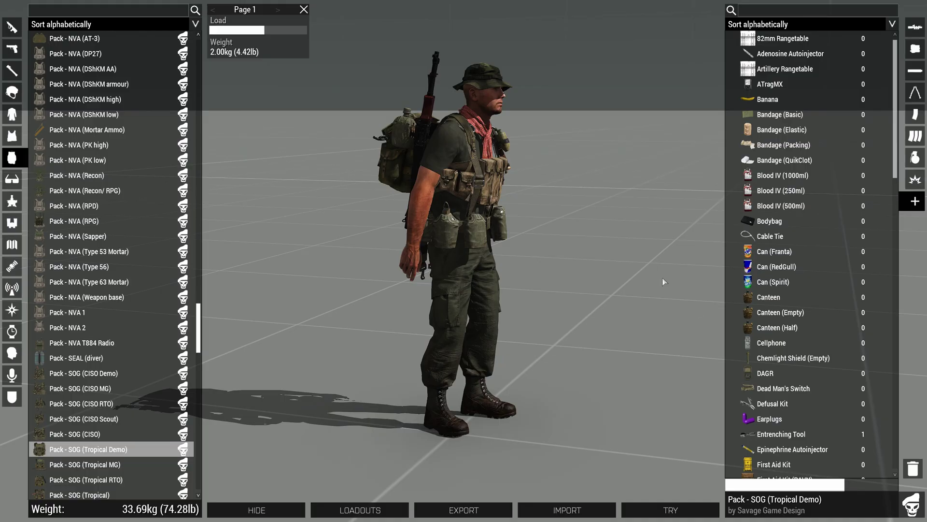
key(alt+Tab)
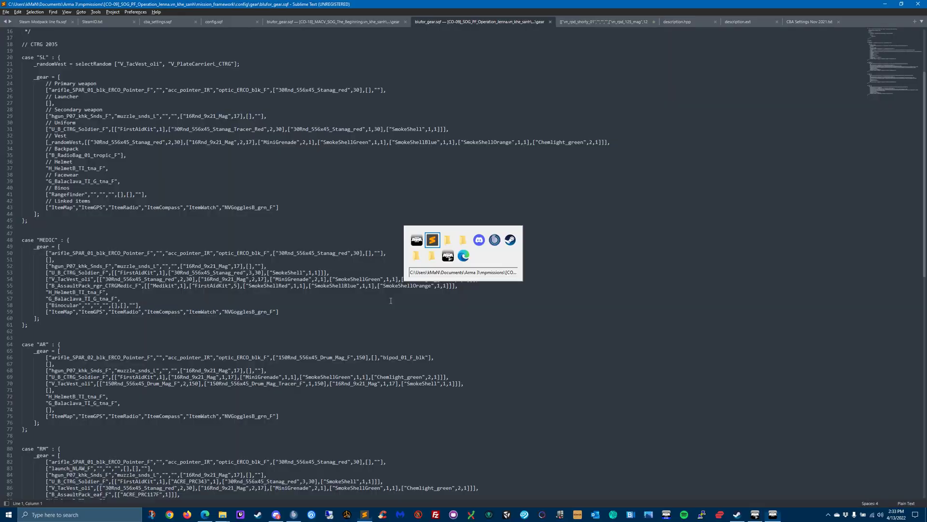
click(773, 515)
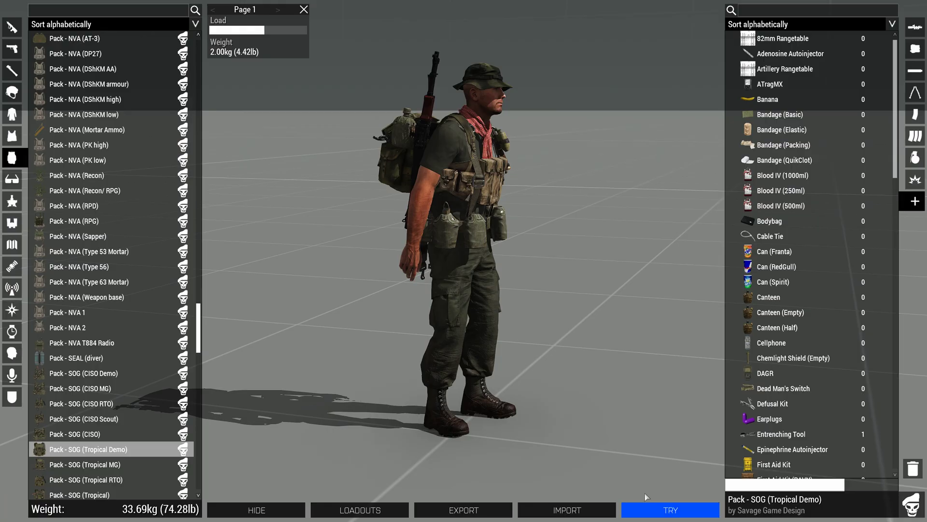
click(68, 358)
click(13, 114)
click(68, 160)
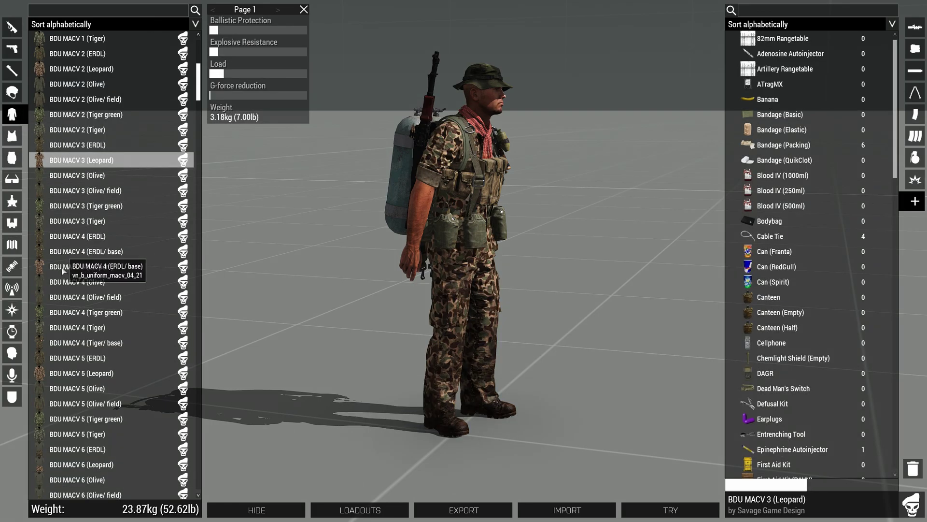
- Equip the GPS, the NV Goggles (Gen1, Brown) and the M1895 sidearm
click(12, 266)
click(68, 145)
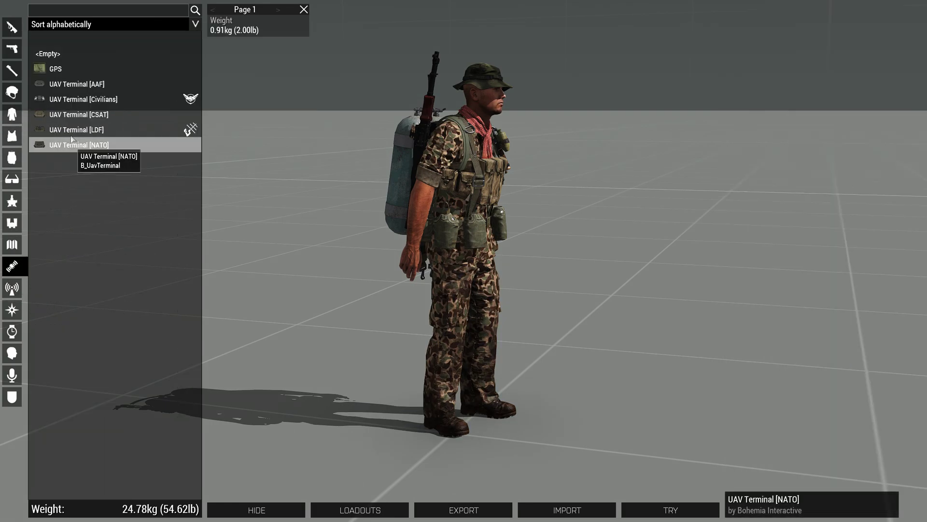
click(72, 99)
click(63, 68)
click(12, 201)
click(87, 175)
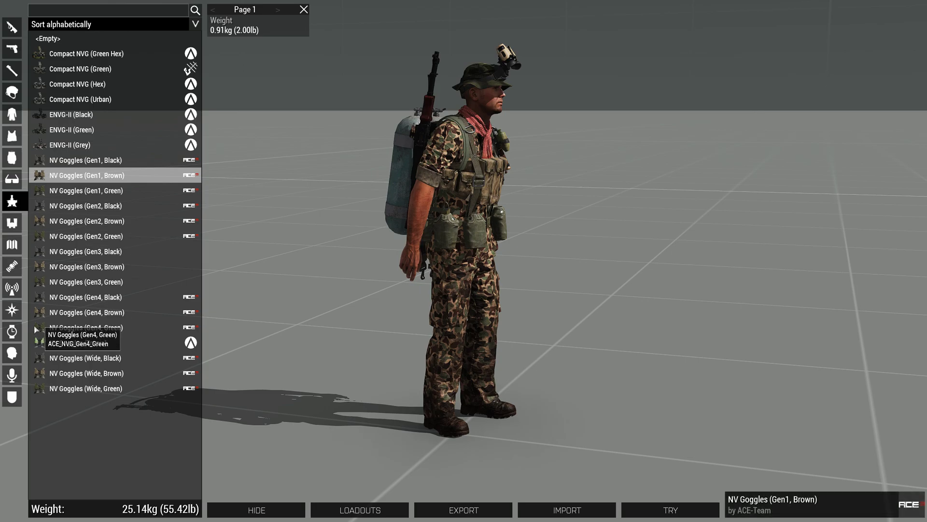
click(13, 49)
click(76, 204)
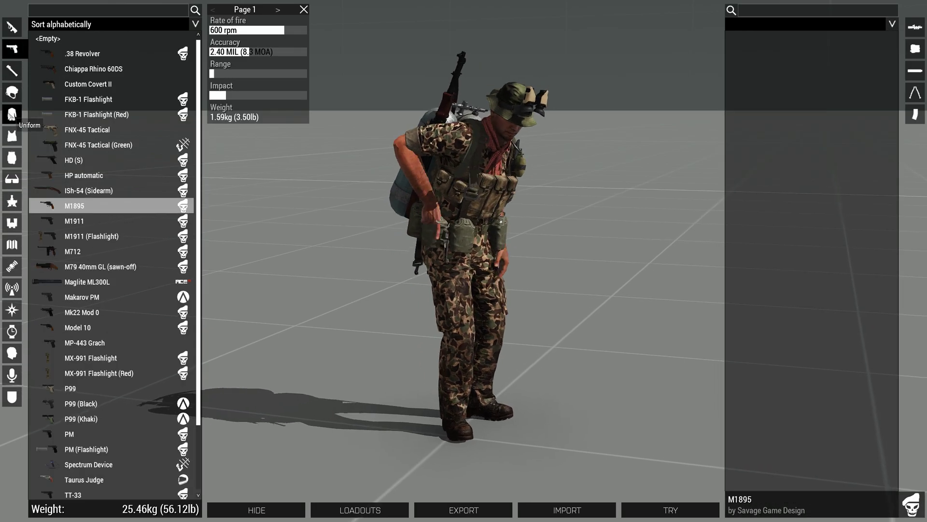
- Add five Bandage (QuikClot) items to the uniform
click(14, 114)
click(775, 162)
click(883, 160)
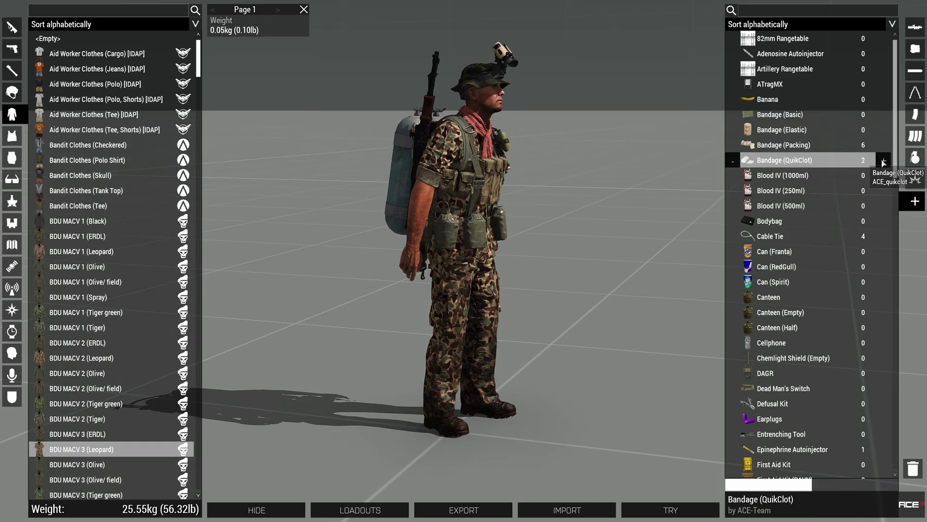
click(884, 160)
click(884, 161)
click(883, 160)
click(884, 160)
- Equip the Vest - Army (Rifleman 02) and add one Artillery Rangetable to it
click(12, 136)
click(84, 175)
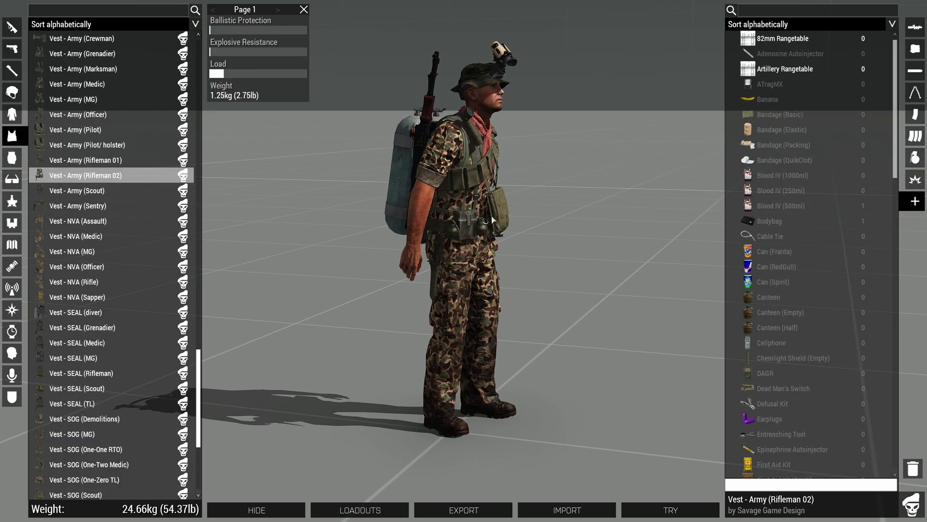
click(782, 69)
click(884, 69)
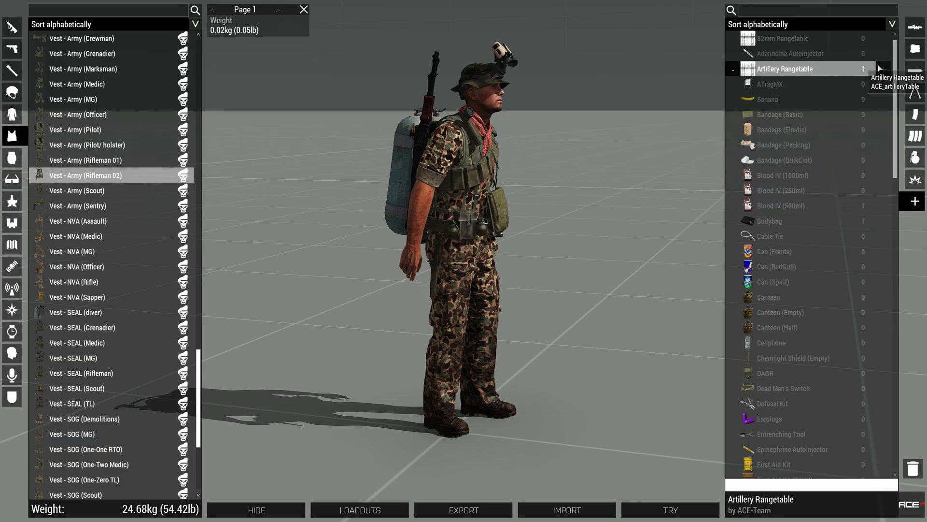
- Export the current loadout and paste it a few lines below the earlier export in the unsaved Sublime Text file
click(452, 509)
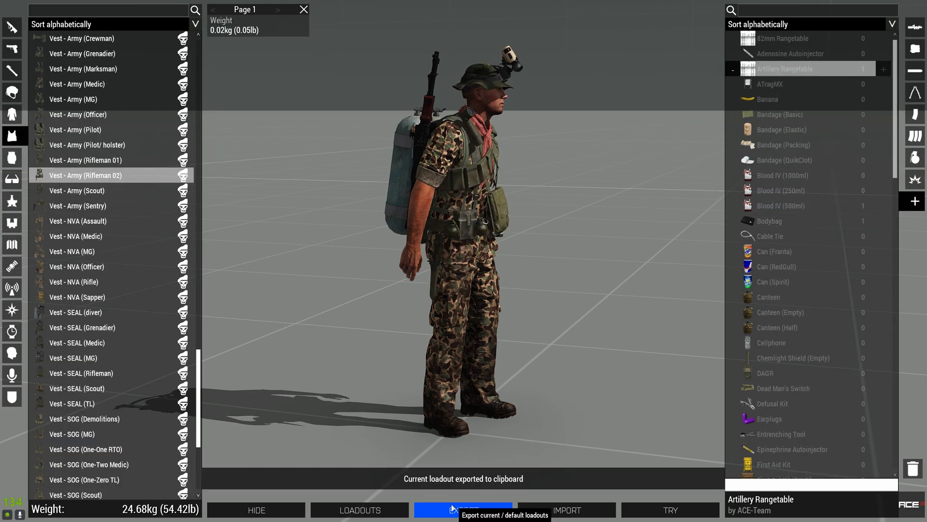
key(alt+Tab)
click(813, 22)
click(727, 22)
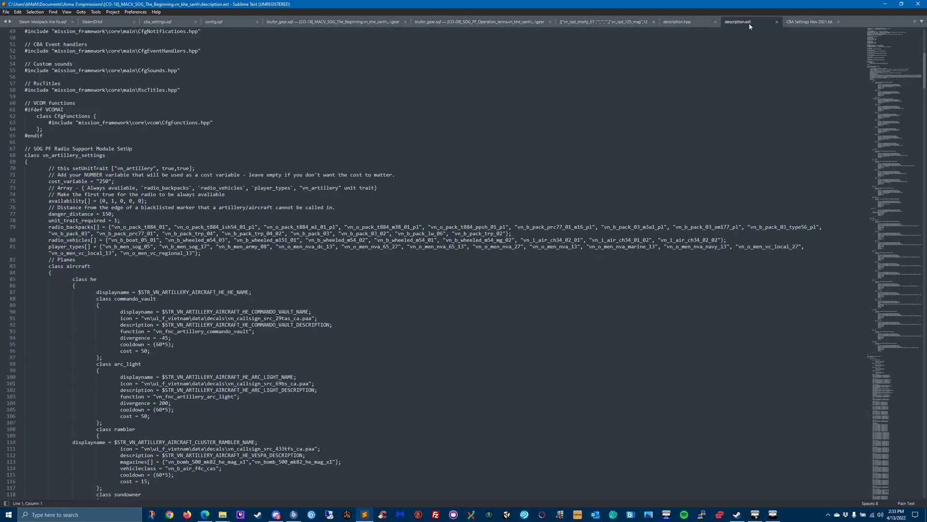
click(603, 22)
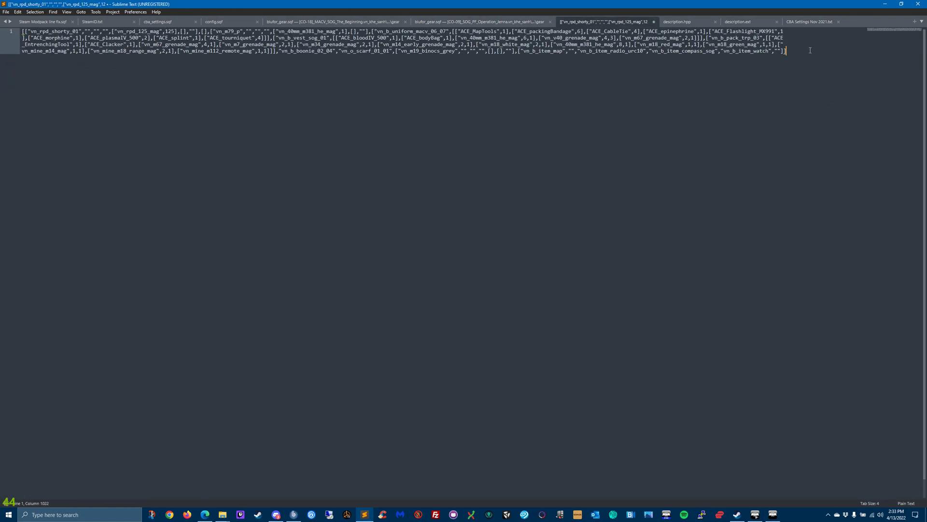
key(Return)
key(Return)
key(Return)
key(Return)
text([["vn_rpd_shorty_01","","","",["vn_rpd_125_mag",125],[],""],[],["vn_m1895","","","",["vn_m1895_mag",7],[],""],["vn_b_uniform_macv_03_08",[["ACE_MapTools",1],["ACE_packingBandage",6],["ACE_CableTie",4],["ACE_epinephrine",1],["ACE_Flashlight_MX991",1],["ACE_morphine",1],["ACE_plasmaIV_500",2],["ACE_splint",1],["ACE_tourniquet",4],["ACE_quikclot",5]]],["vn_b_vest_usarmy_03",[["ACE_bloodIV_500",1],["ACE_bodyBag",1],["ACE_artilleryTable",1],["vn_40mm_m381_he_mag",6,1],["vn_v40_grenade_mag",4,3],["vn_m67_grenade_mag",2,1]]],["vn_b_pack_seal_01",[]],"vn_b_boonie_02_04","vn_o_scarf_01_01",["vn_m19_binocs_grey","","","",[],[],""],["vn_b_item_map","ItemGPS","vn_b_item_radio_urc10","vn_b_item_compass_sog","vn_b_item_watch","ACE_NVG_Gen1_Brown"]])
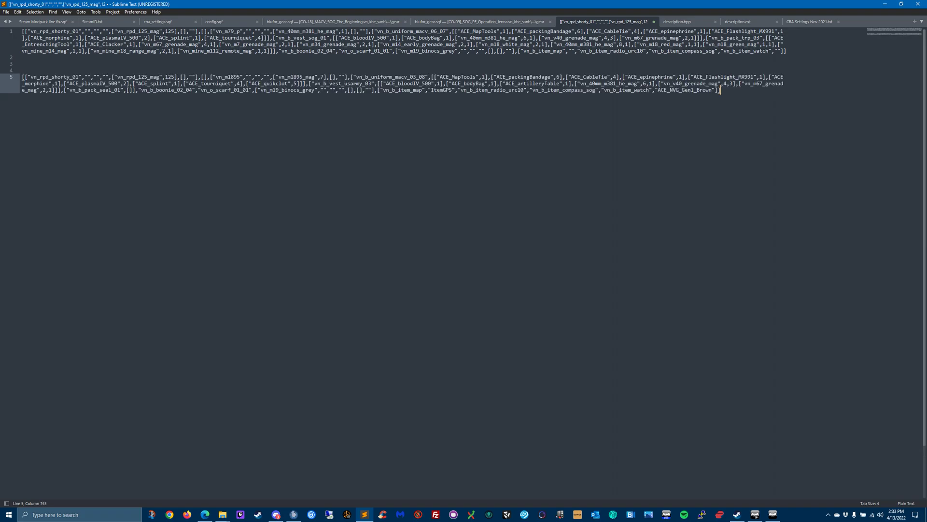
- Paste a second copy of the new loadout below the first, separated by blank lines, and add empty lines after it
key(Return)
key(Return)
key(Return)
key(Return)
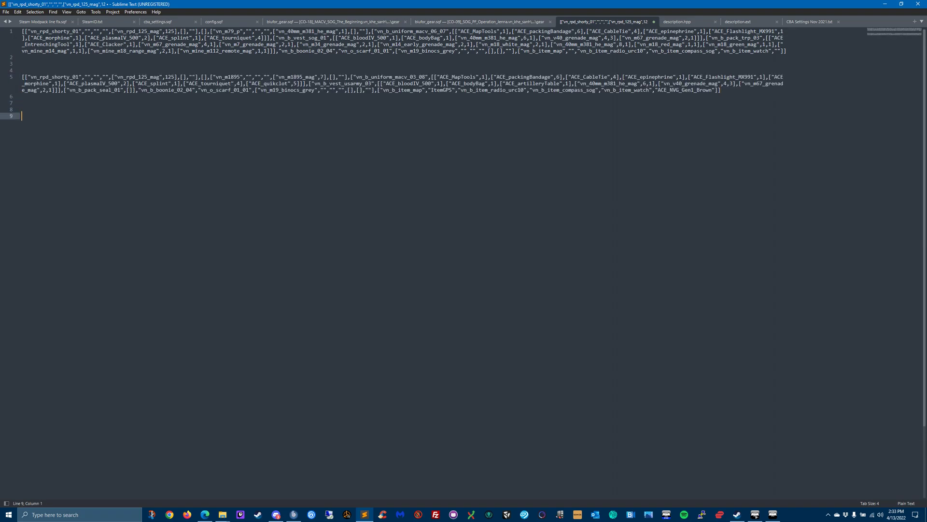
text([["vn_rpd_shorty_01","","","",["vn_rpd_125_mag",125],[],""],[],["vn_m1895","","","",["vn_m1895_mag",7],[],""],["vn_b_uniform_macv_03_08",[["ACE_MapTools",1],["ACE_packingBandage",6],["ACE_CableTie",4],["ACE_epinephrine",1],["ACE_Flashlight_MX991",1],["ACE_morphine",1],["ACE_plasmaIV_500",2],["ACE_splint",1],["ACE_tourniquet",4],["ACE_quikclot",5]]],["vn_b_vest_usarmy_03",[["ACE_bloodIV_500",1],["ACE_bodyBag",1],["ACE_artilleryTable",1],["vn_40mm_m381_he_mag",6,1],["vn_v40_grenade_mag",4,3],["vn_m67_grenade_mag",2,1]]],["vn_b_pack_seal_01",[]],"vn_b_boonie_02_04","vn_o_scarf_01_01",["vn_m19_binocs_grey","","","",[],[],""],["vn_b_item_map","ItemGPS","vn_b_item_radio_urc10","vn_b_item_compass_sog","vn_b_item_watch","ACE_NVG_Gen1_Brown"]])
key(Return)
key(Return)
key(Return)
key(Return)
key(Return)
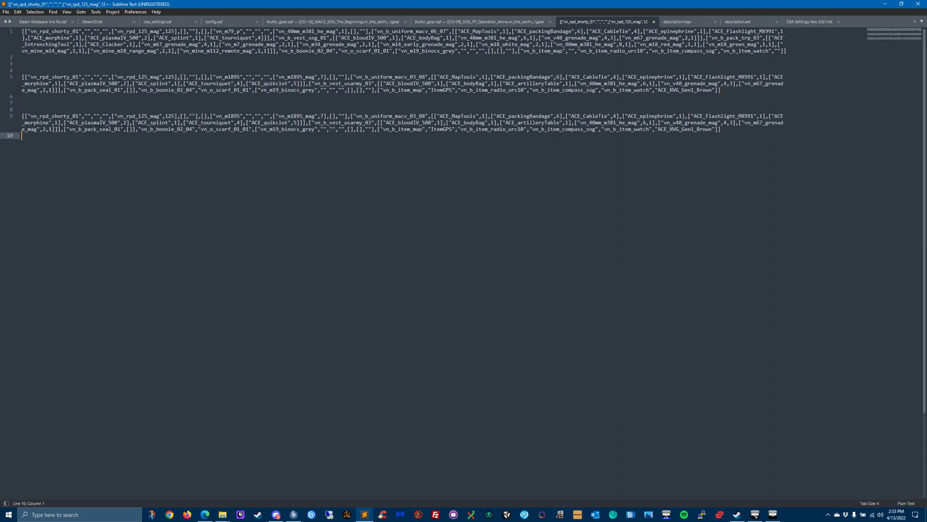
- Paste the exported loadout once more on line 14 of the unsaved text file
text([["vn_rpd_shorty_01","","","",["vn_rpd_125_mag",125],[],""],[],["vn_m1895","","","",["vn_m1895_mag",7],[],""],["vn_b_uniform_macv_03_08",[["ACE_MapTools",1],["ACE_packingBandage",6],["ACE_CableTie",4],["ACE_epinephrine",1],["ACE_Flashlight_MX991",1],["ACE_morphine",1],["ACE_plasmaIV_500",2],["ACE_splint",1],["ACE_tourniquet",4],["ACE_quikclot",5]]],["vn_b_vest_usarmy_03",[["ACE_bloodIV_500",1],["ACE_bodyBag",1],["ACE_artilleryTable",1],["vn_40mm_m381_he_mag",6,1],["vn_v40_grenade_mag",4,3],["vn_m67_grenade_mag",2,1]]],["vn_b_pack_seal_01",[]],"vn_b_boonie_02_04","vn_o_scarf_01_01",["vn_m19_binocs_grey","","","",[],[],""],["vn_b_item_map","ItemGPS","vn_b_item_radio_urc10","vn_b_item_compass_sog","vn_b_item_watch","ACE_NVG_Gen1_Brown"]])
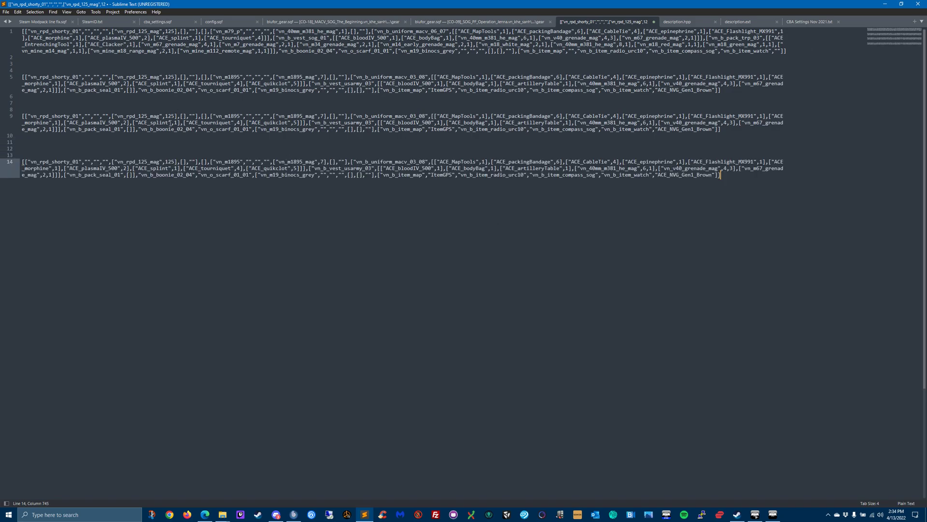
- Compare the commented blufor_gear.sqf of the CO-09 mission with the raw-export version of CO-18 and the exported text, checking the ACE Arsenal
click(464, 22)
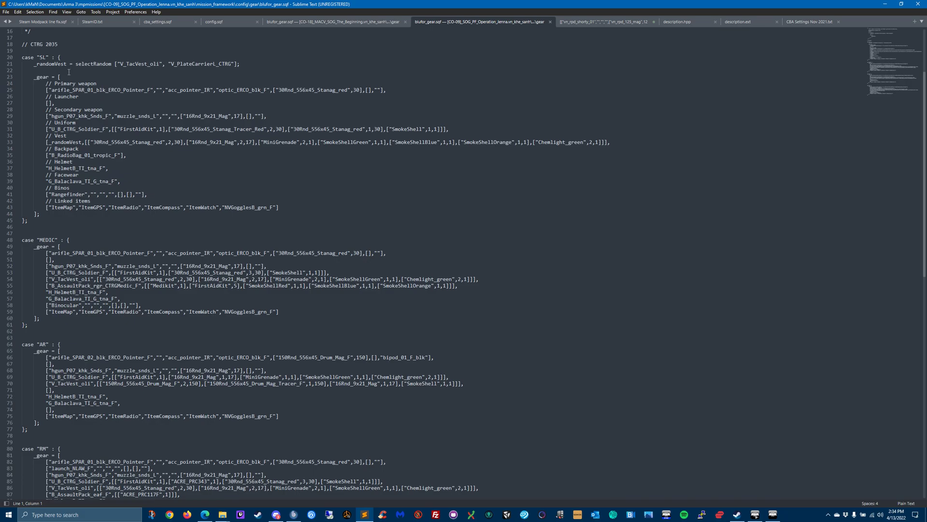
click(71, 322)
click(335, 23)
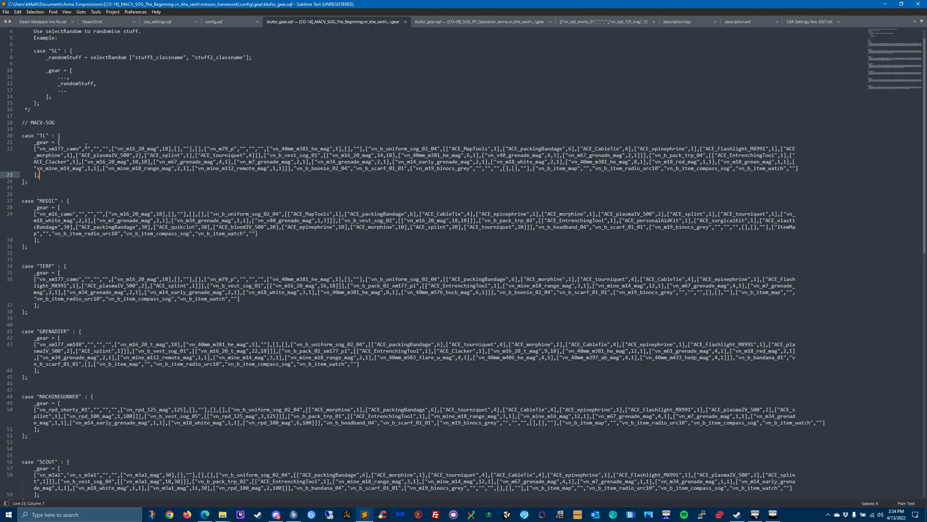
click(587, 23)
click(773, 515)
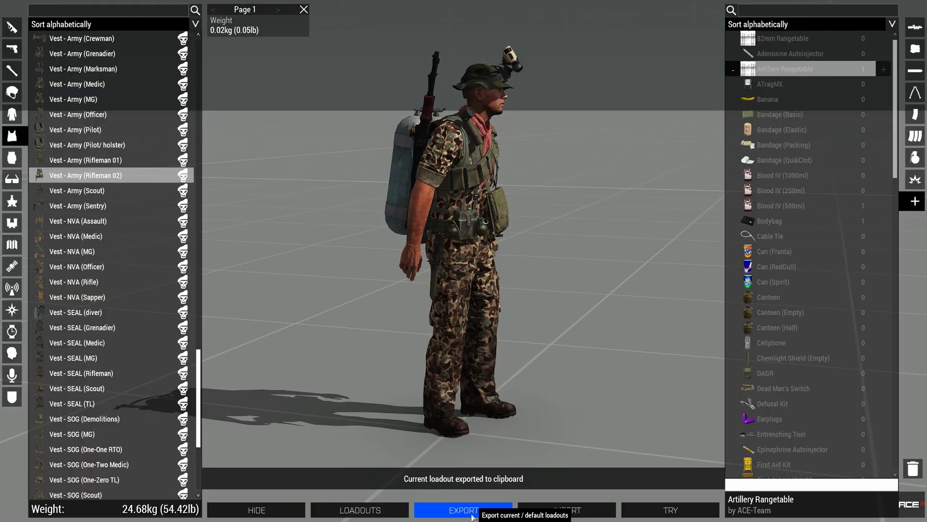
key(alt+Tab)
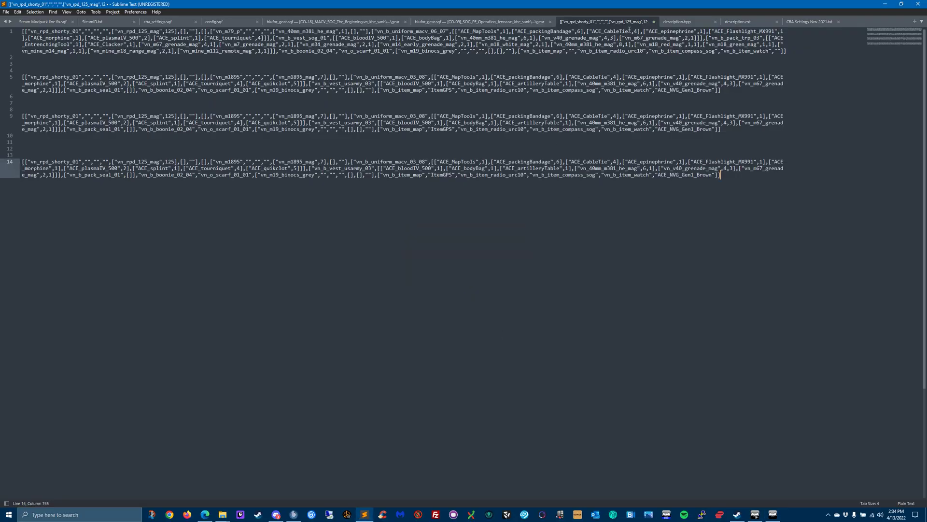
- Close the unsaved loadout text file without saving it, and close both blufor_gear.sqf files
click(655, 22)
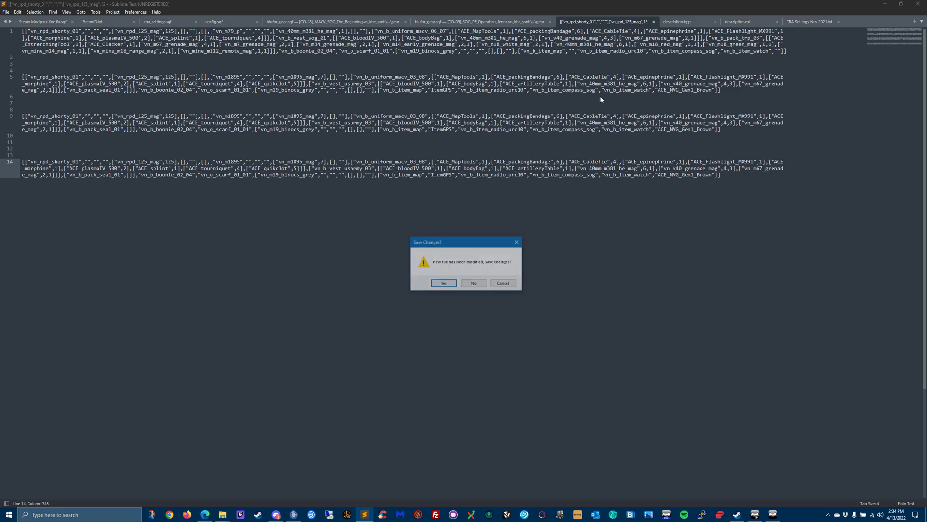
click(474, 283)
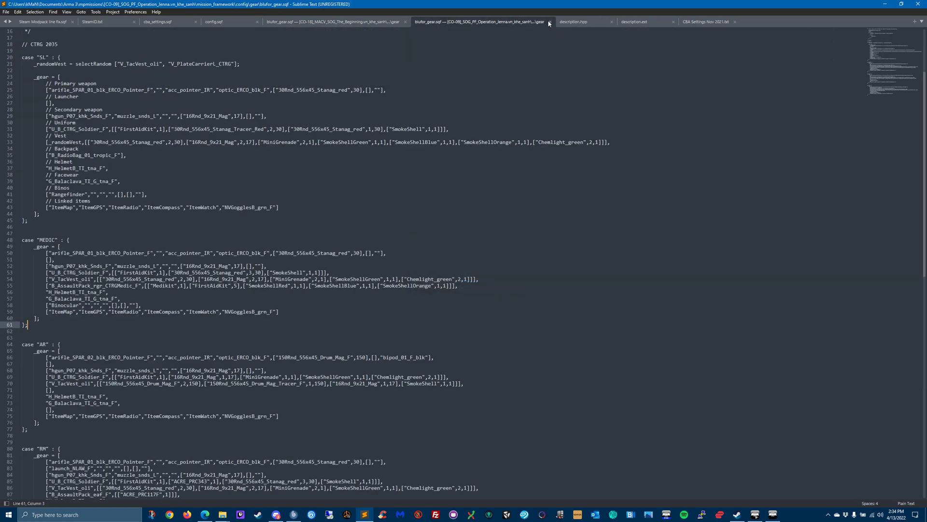
click(549, 21)
click(319, 21)
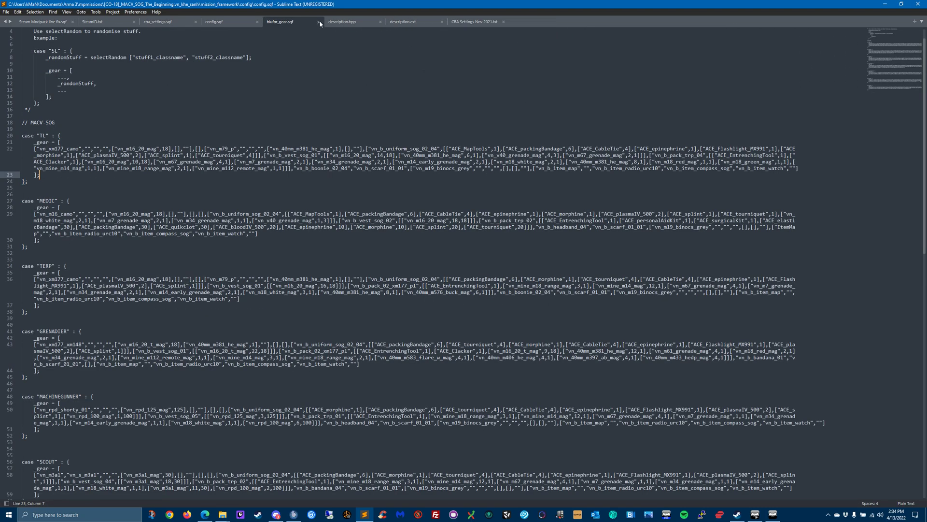
- Open redfor_gear.sqf from the CO-09 mission's gear folder and review its SPETSNAZ 2035 loadouts
click(886, 5)
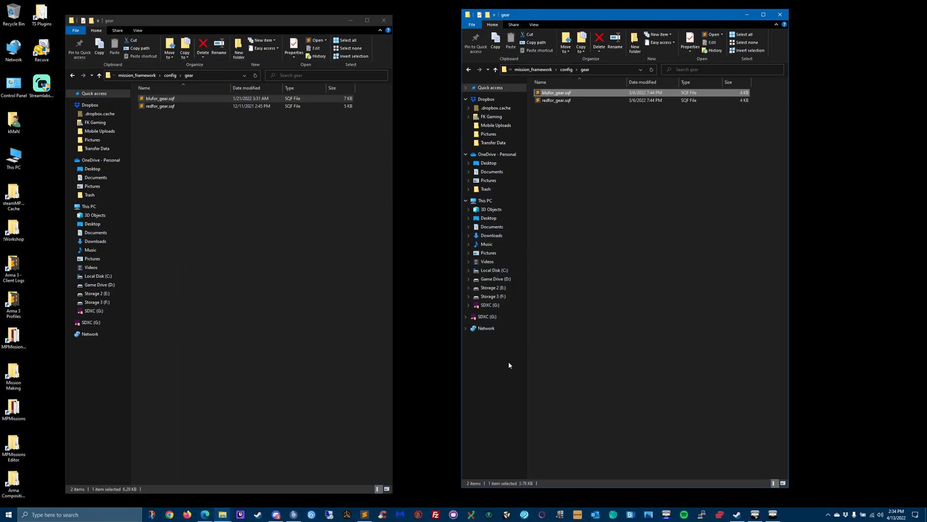
click(556, 101)
double_click(556, 102)
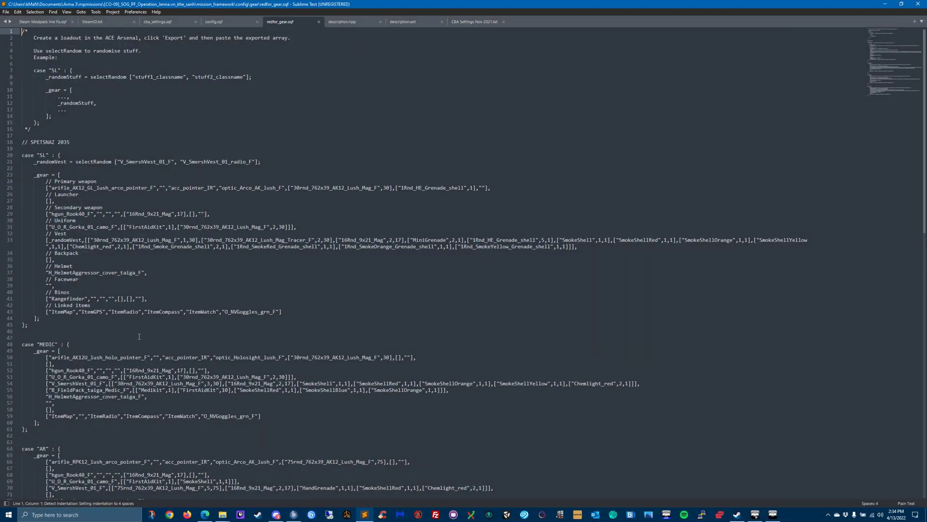
scroll(157, 389, down, 5)
scroll(156, 389, up, 5)
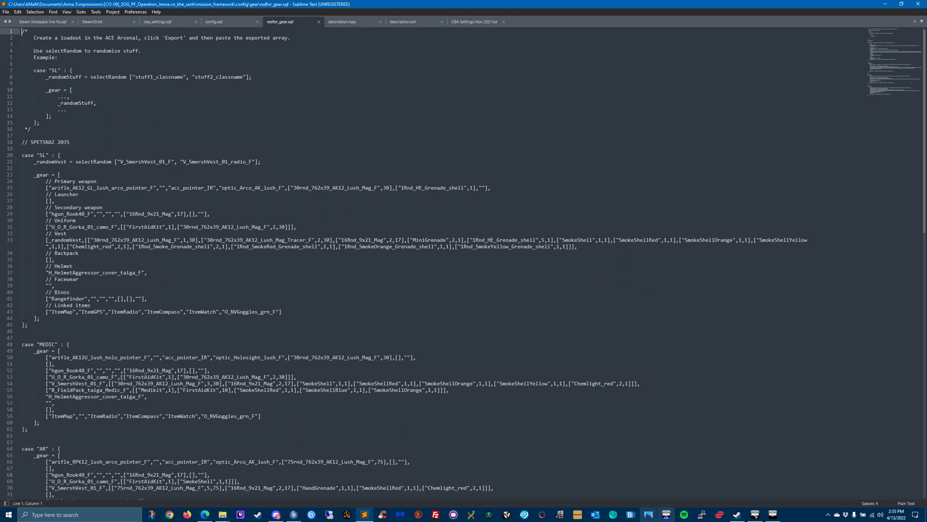
- Switch to Arma 3 and exit the ACE Arsenal, confirming the exit
click(773, 515)
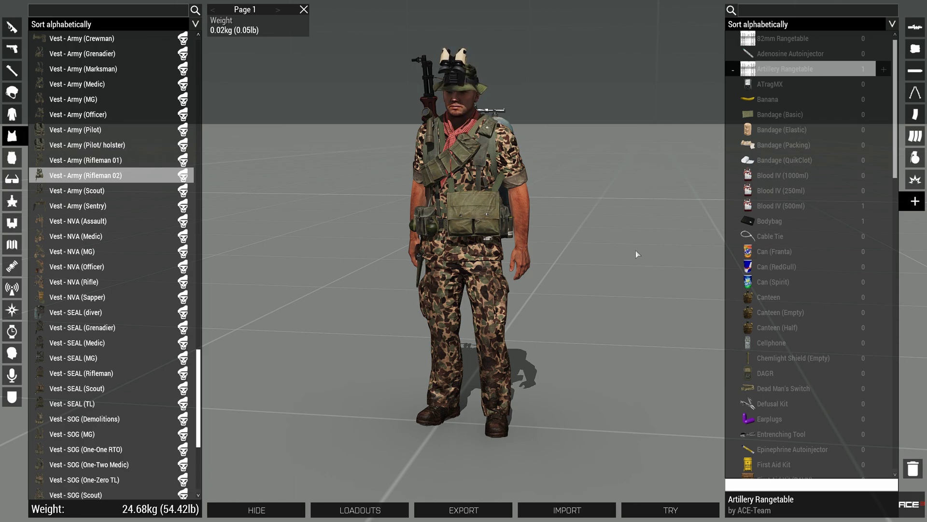
key(Escape)
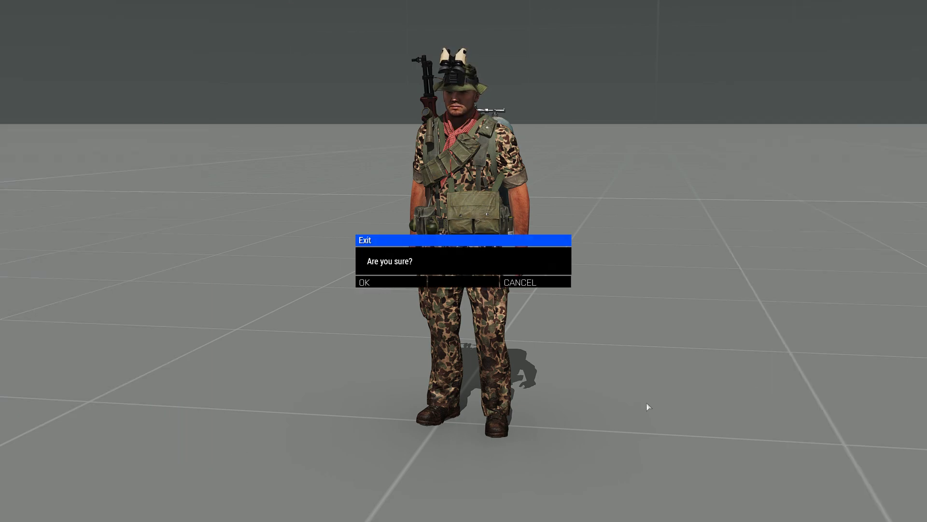
key(Return)
- Switch back to Sublime Text, close redfor_gear.sqf, and minimize the editor to return to the gear folder windows
key(alt+Tab)
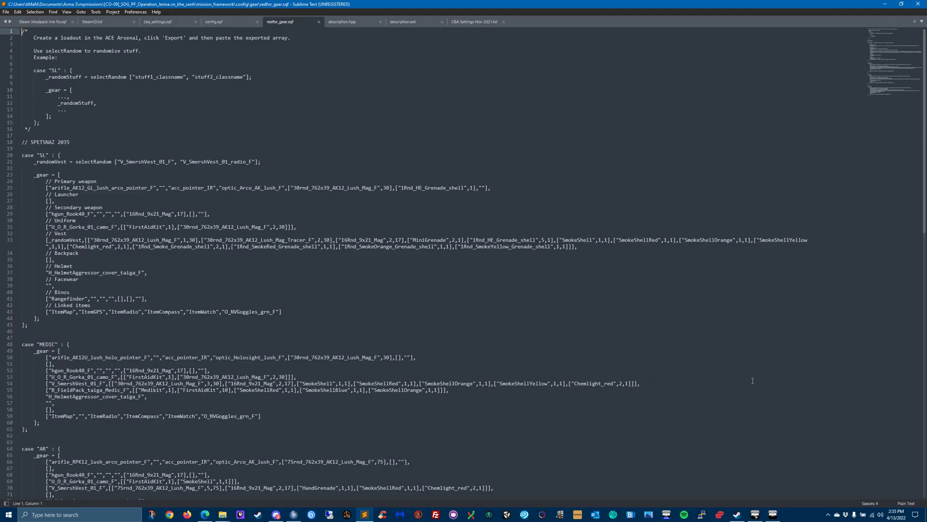
click(318, 22)
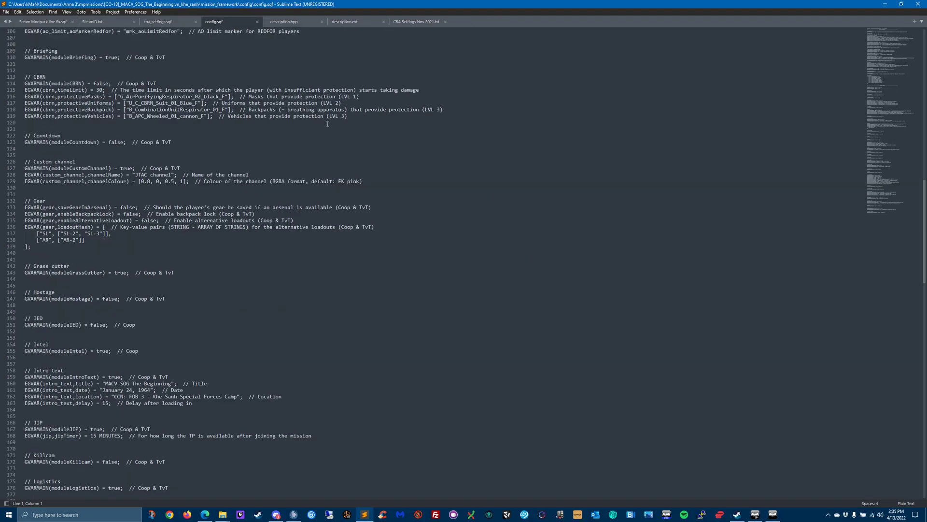
click(885, 4)
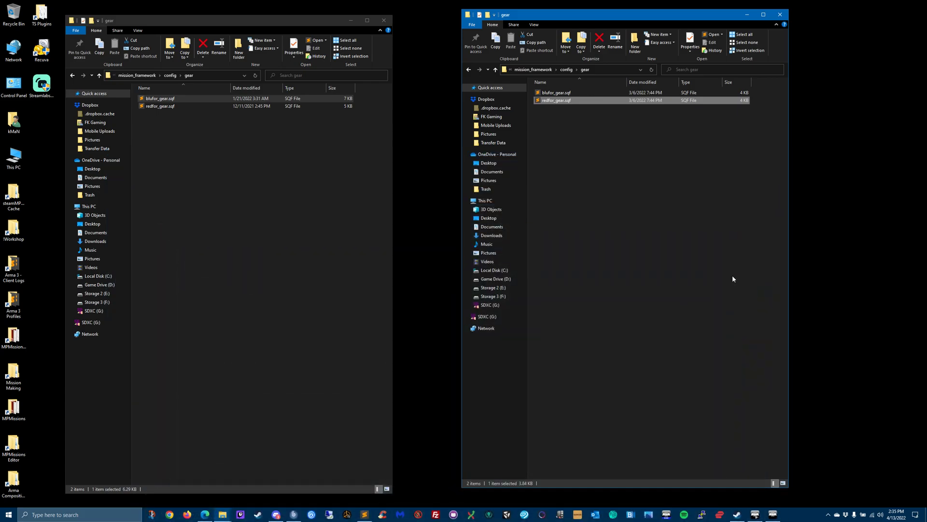